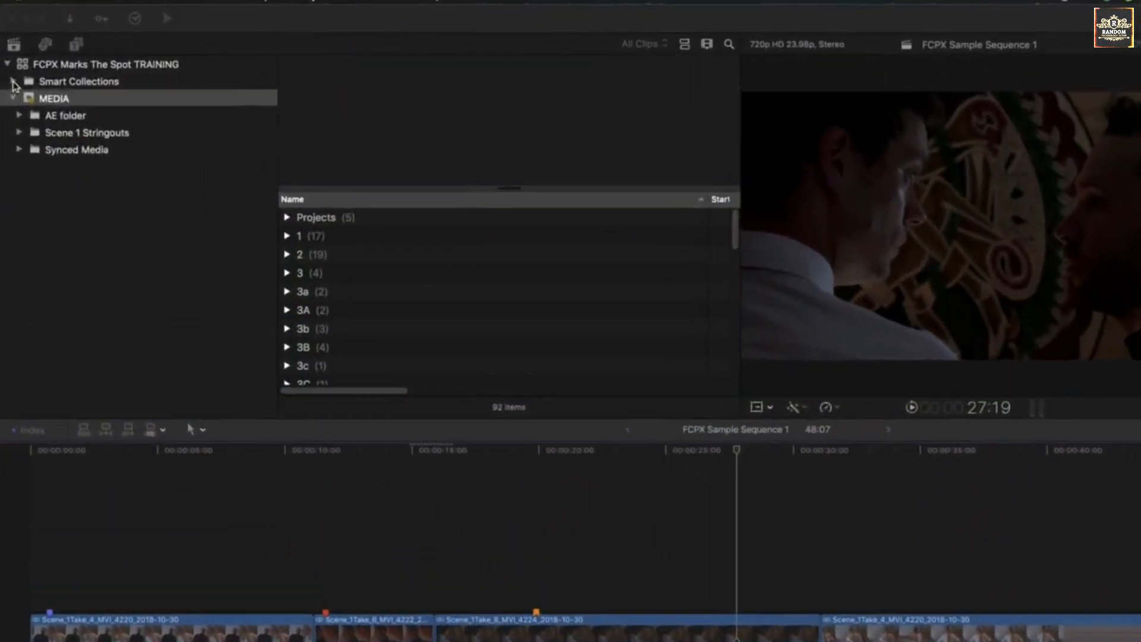
# Step: Open FCPX Sample Sequence 2 from the Projects smart collection and move the timeline playhead to 46:15
pyautogui.click(11, 72)
pyautogui.click(75, 186)
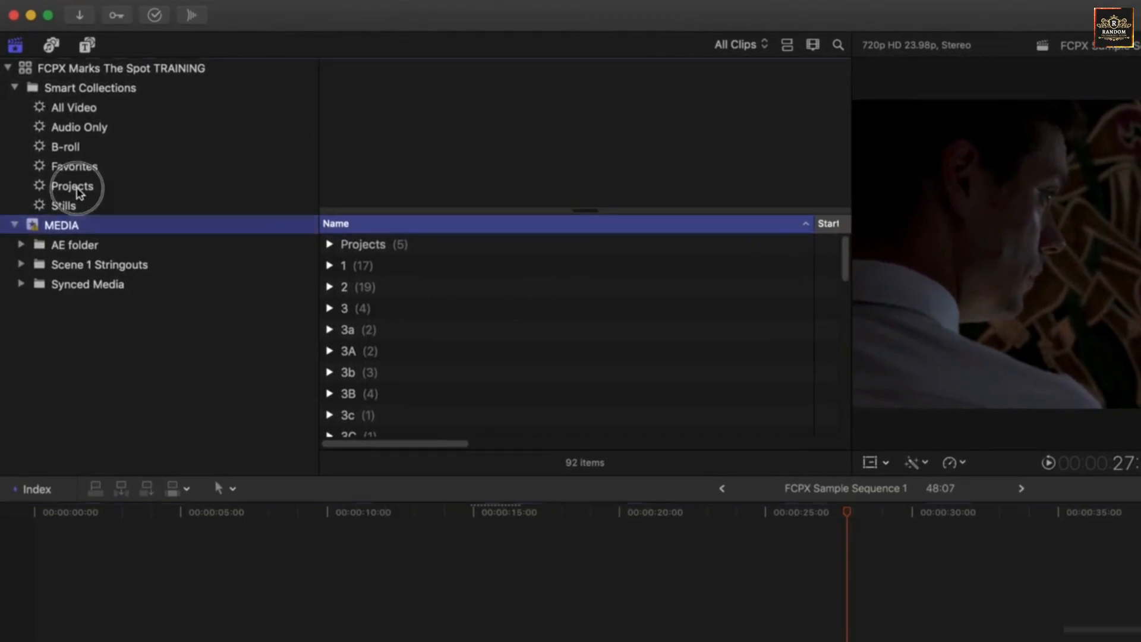
pyautogui.click(427, 284)
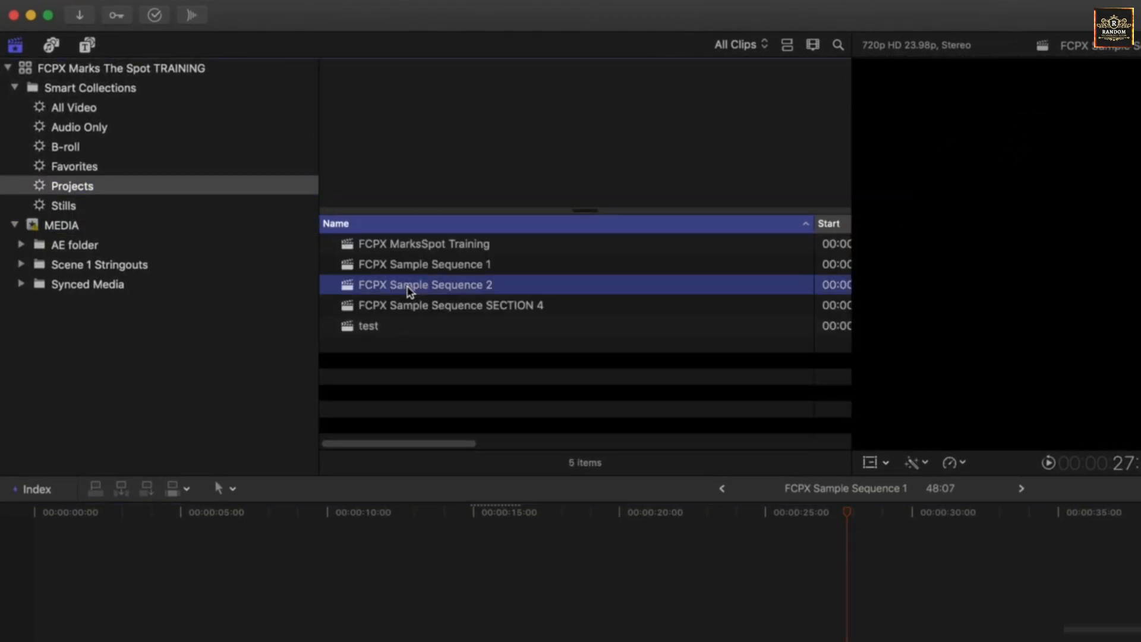
pyautogui.doubleClick(344, 286)
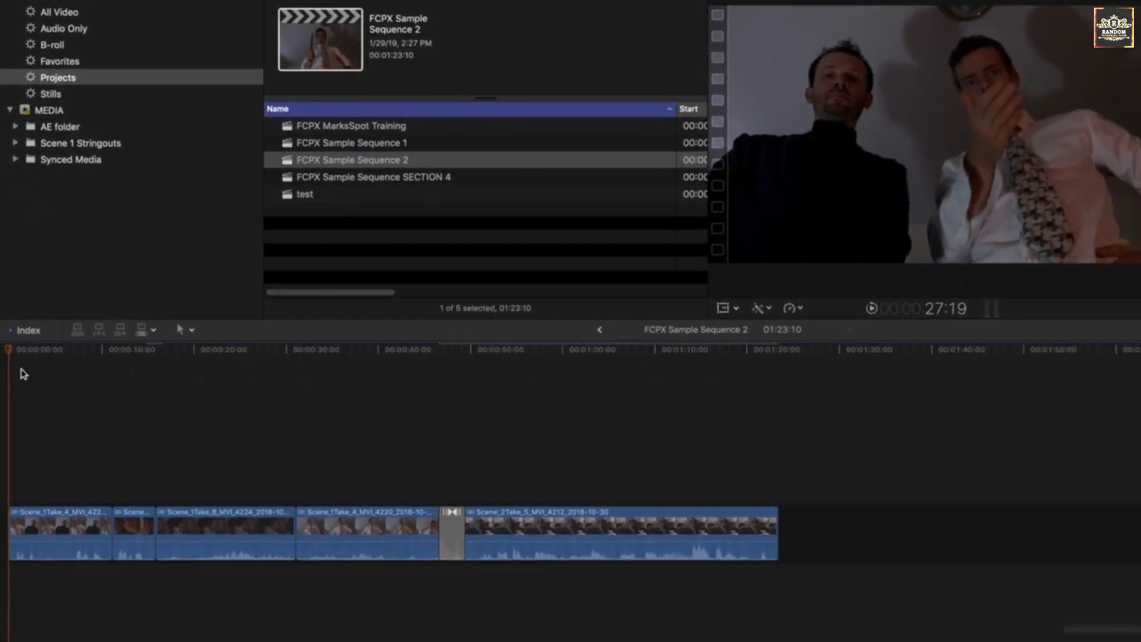
pyautogui.moveTo(46, 355); pyautogui.dragTo(442, 353)
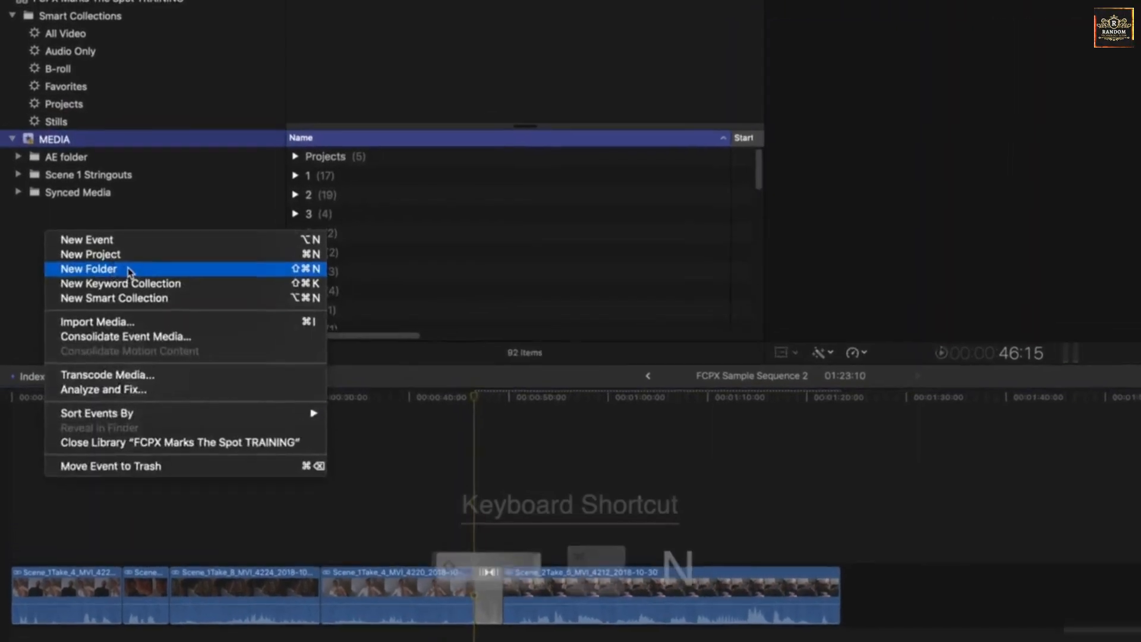
# Step: Create a new folder named Audio in the MEDIA event
pyautogui.click(128, 270)
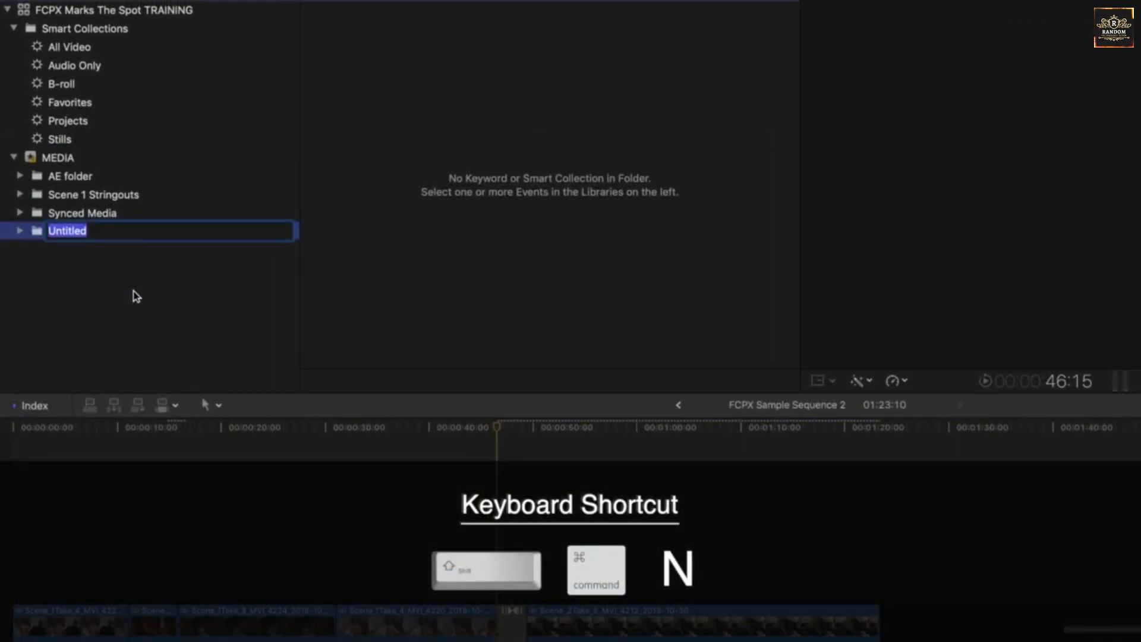
pyautogui.write('Audio')
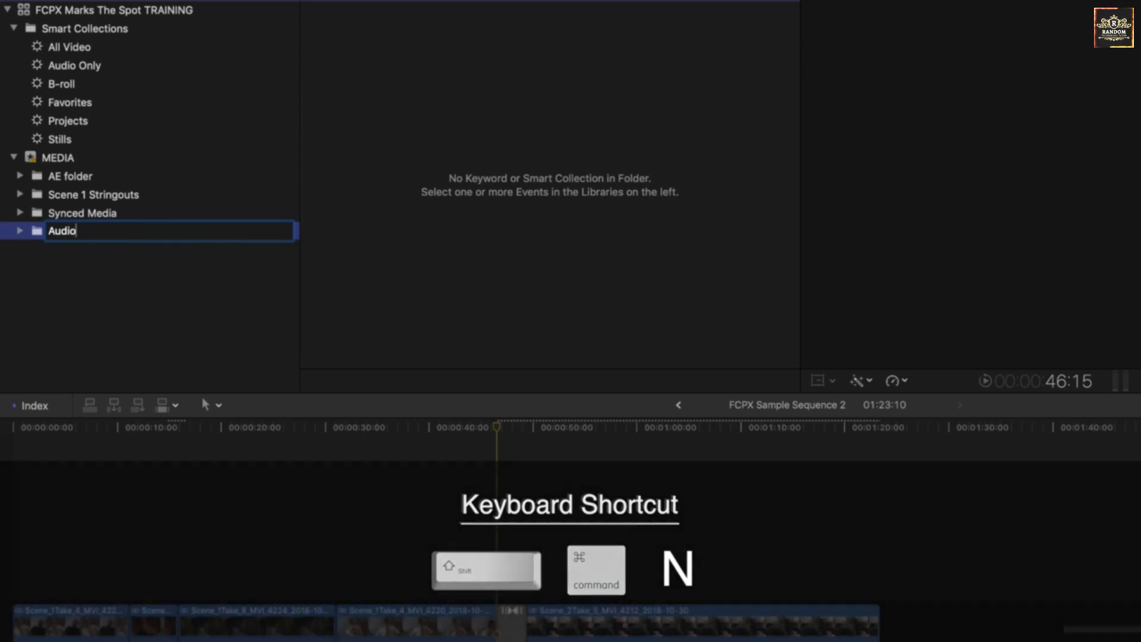
pyautogui.press('Return')
# Step: Expand the Audio folder and create a keyword collection named Music inside it
pyautogui.click(20, 195)
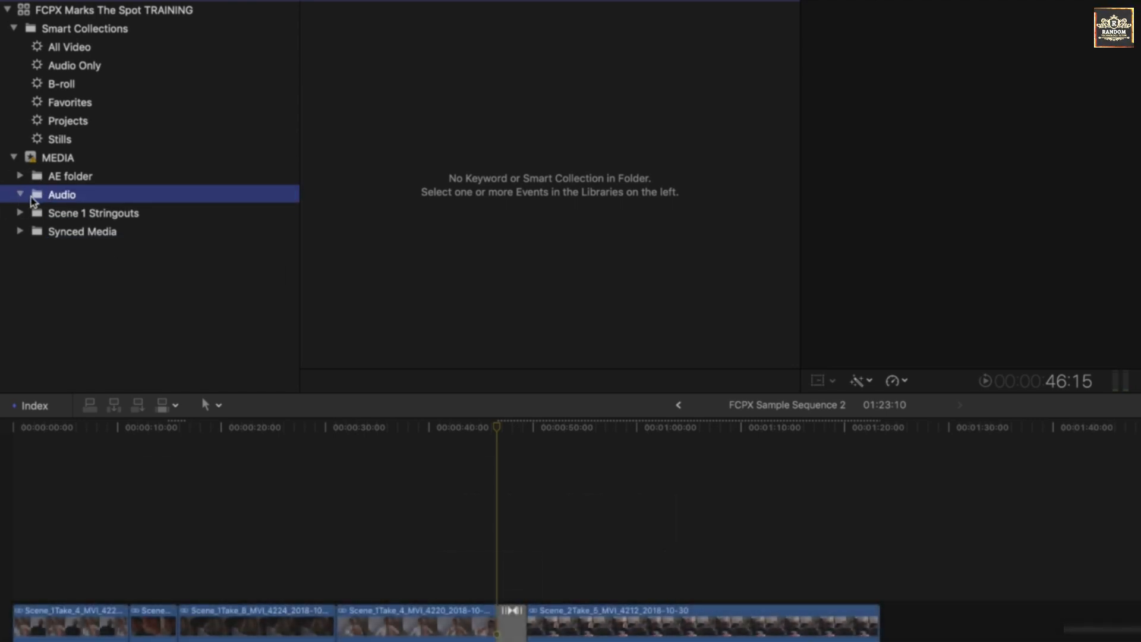
pyautogui.rightClick(33, 196)
pyautogui.click(94, 260)
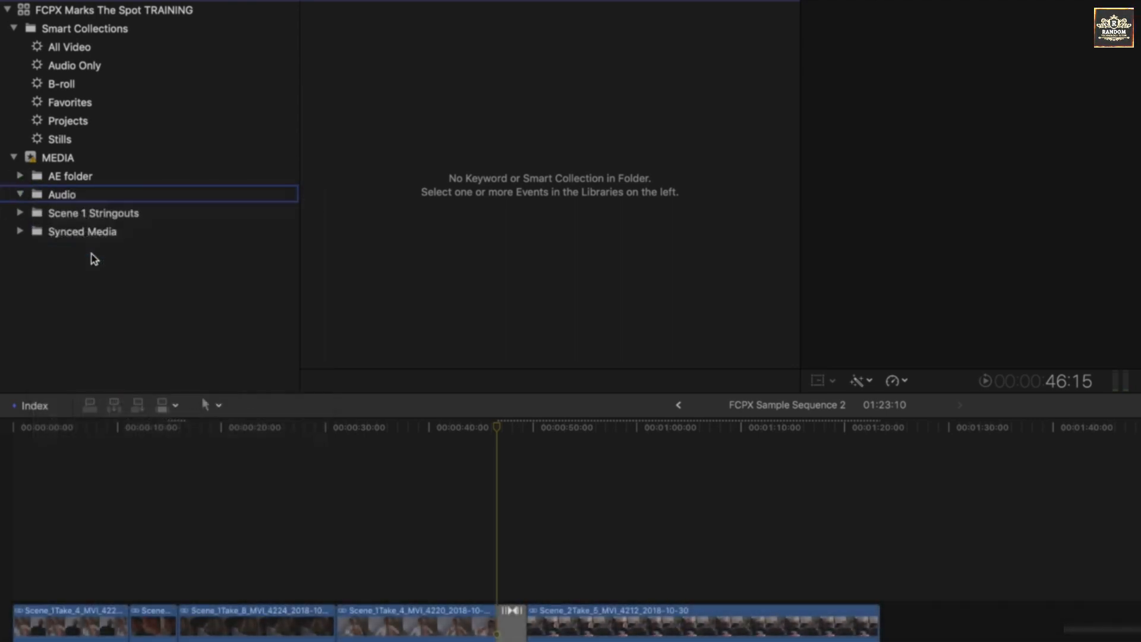
pyautogui.write('Mu')
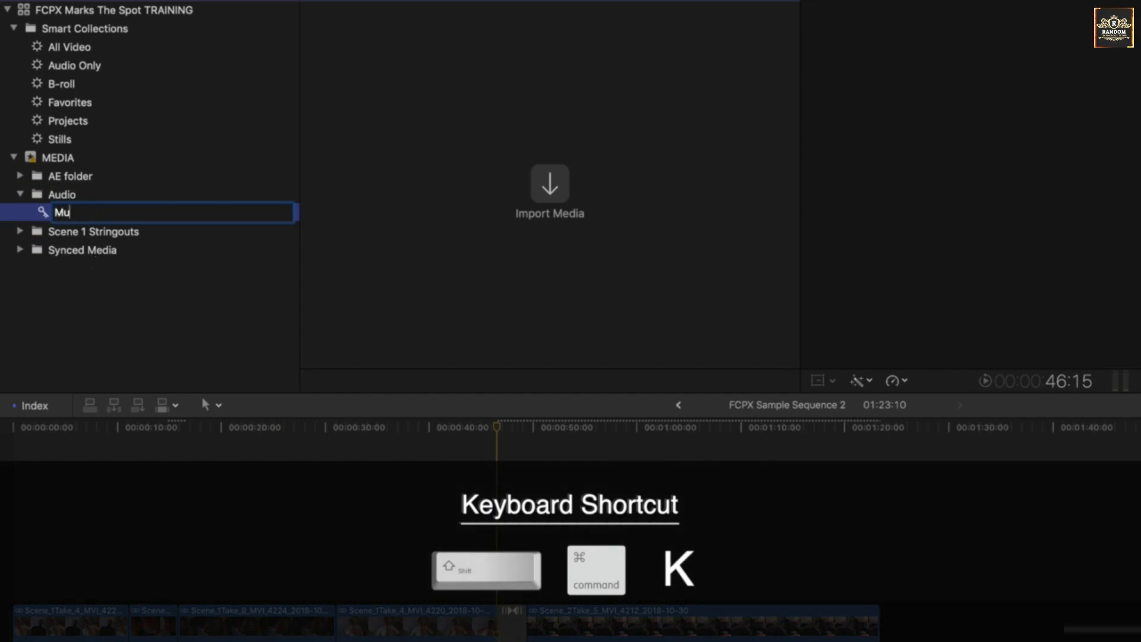
pyautogui.write('sic')
pyautogui.press('Return')
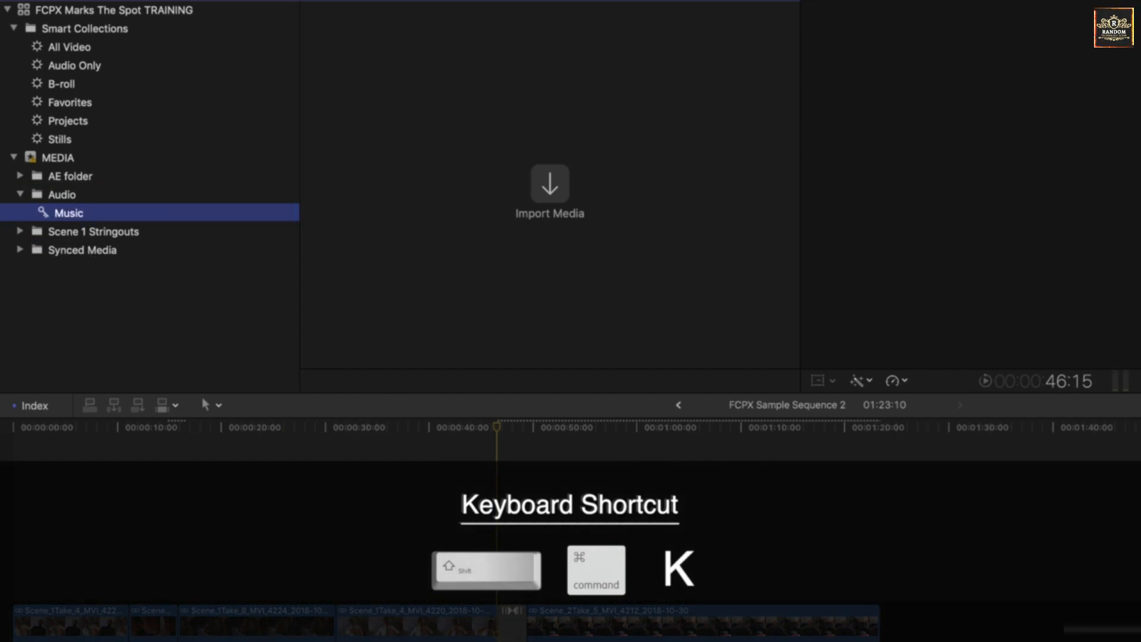
# Step: Add a second keyword collection named SFX inside the Audio folder
pyautogui.rightClick(61, 199)
pyautogui.click(101, 246)
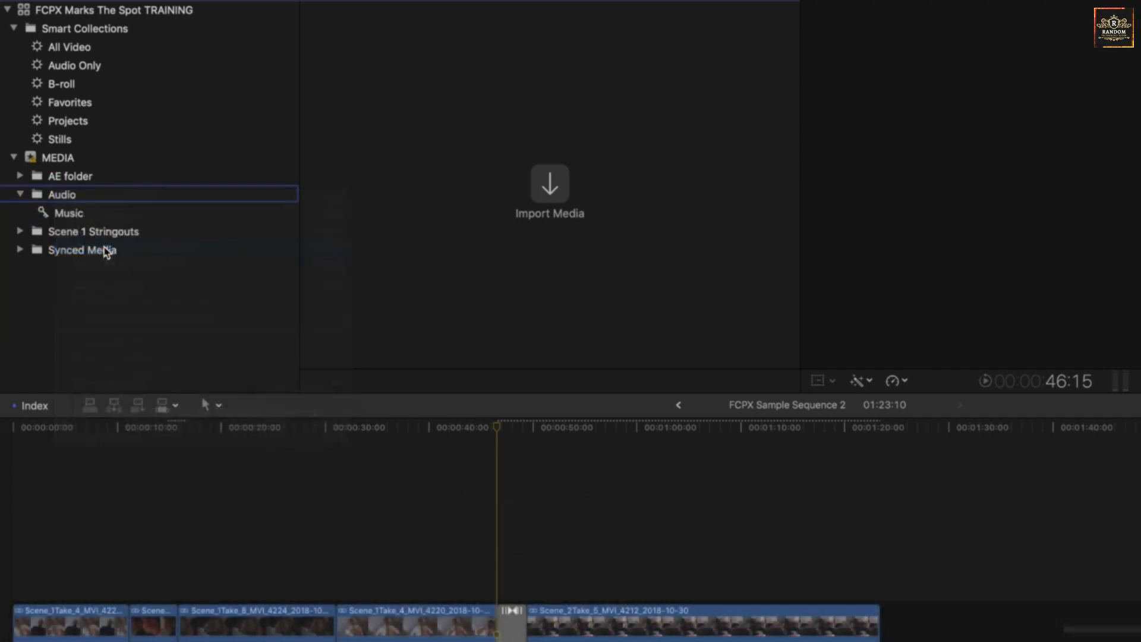
pyautogui.write('SFX')
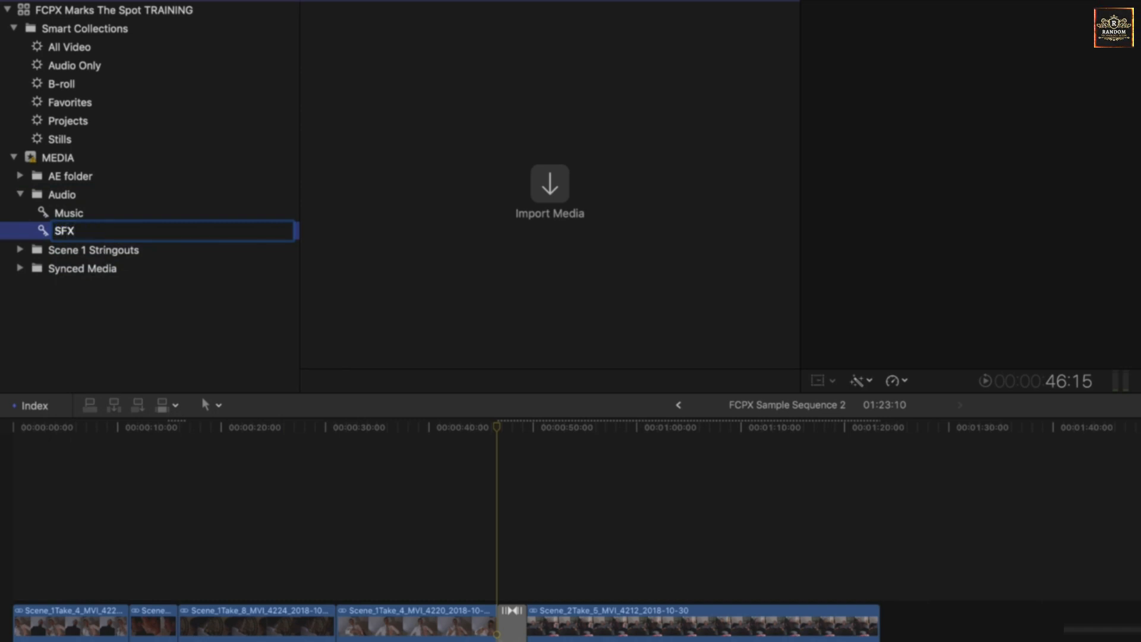
pyautogui.press('Return')
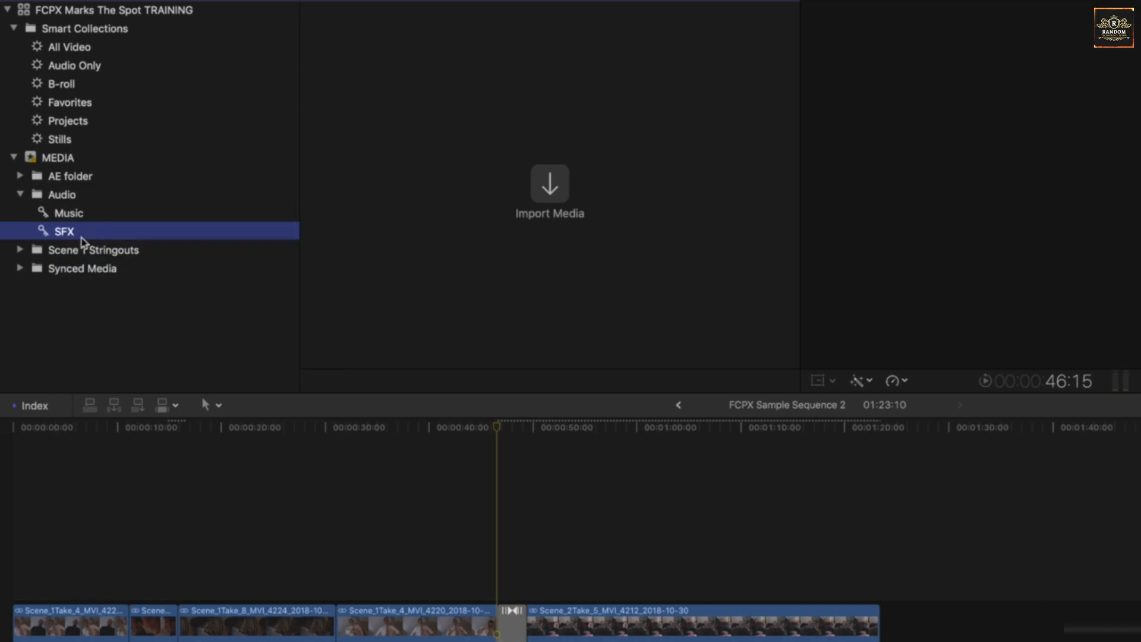
pyautogui.click(74, 213)
pyautogui.click(75, 231)
pyautogui.click(78, 213)
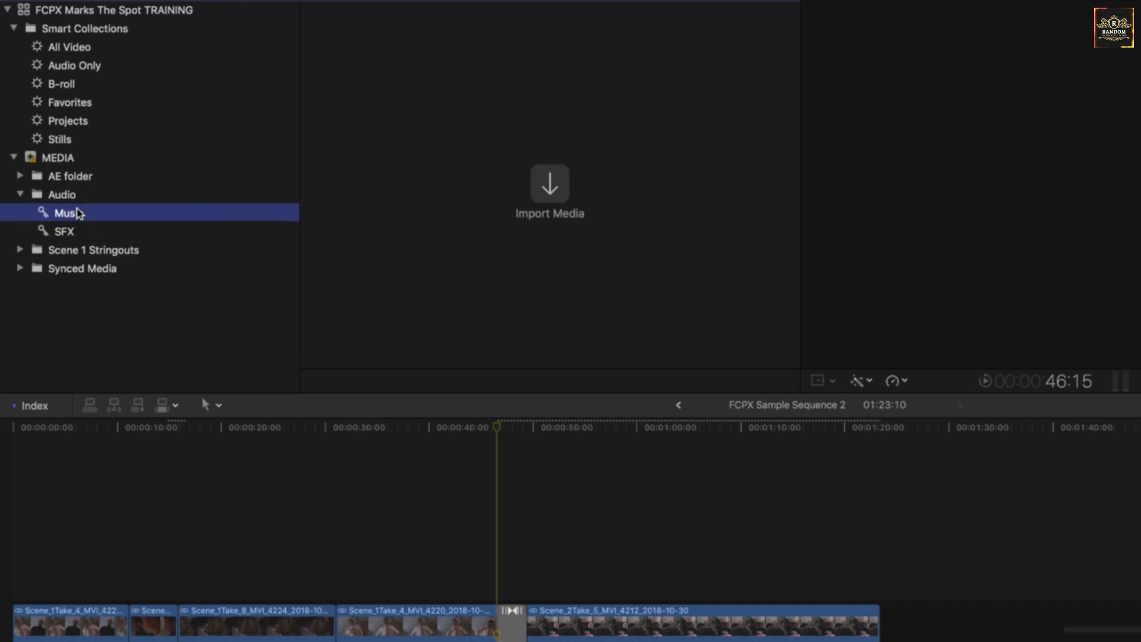
pyautogui.click(551, 186)
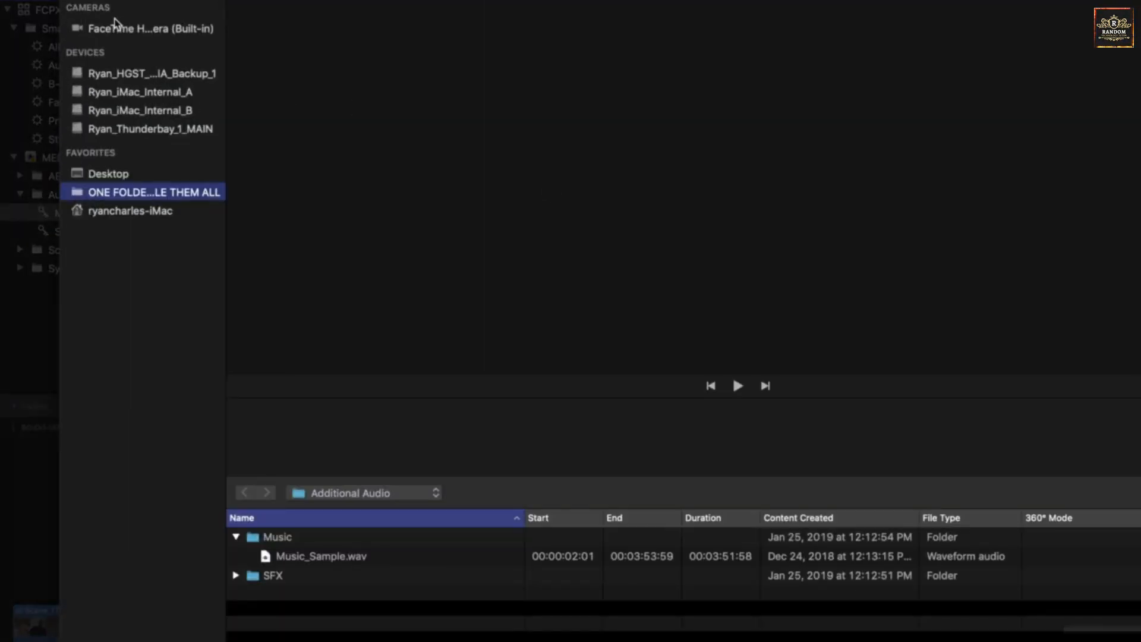
pyautogui.click(70, 2)
# Step: Switch to Finder, place its window beside the Audio collections, and open FCPX MARKS SPOT MEDIA > Additional Audio > SFX
pyautogui.press('super+Tab')
pyautogui.press('super+Tab')
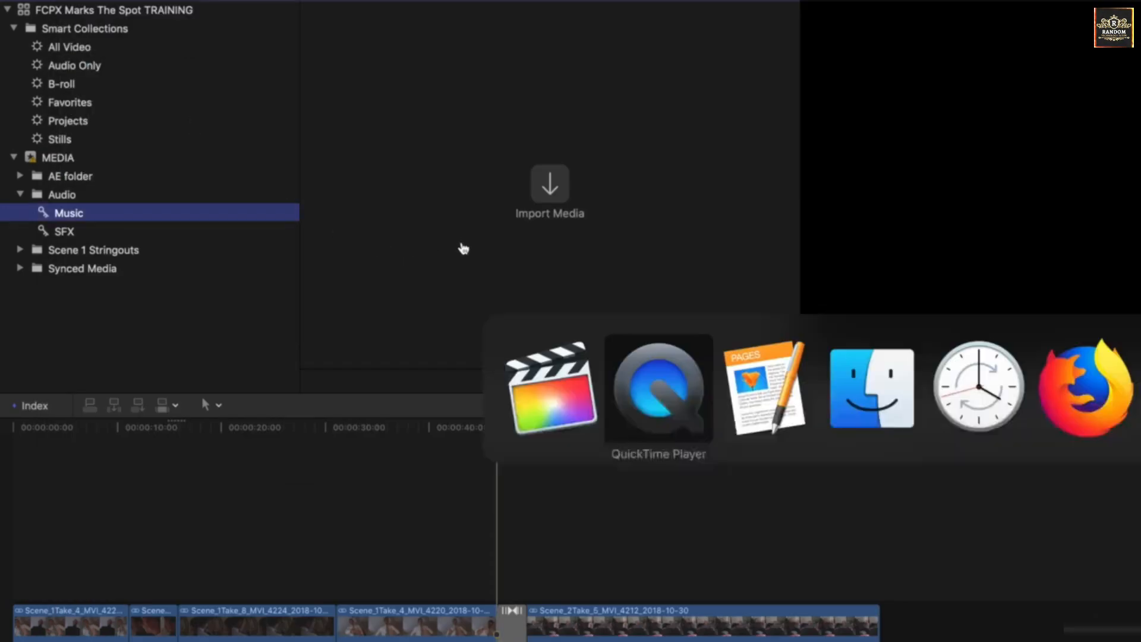
pyautogui.press('super+Tab')
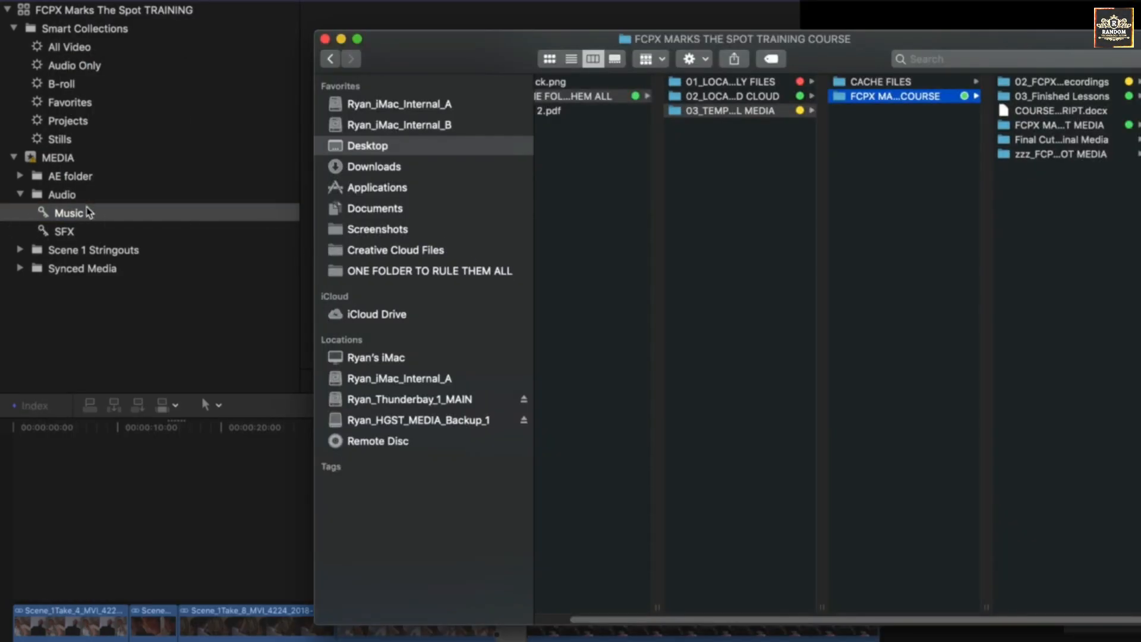
pyautogui.moveTo(440, 73); pyautogui.dragTo(370, 126)
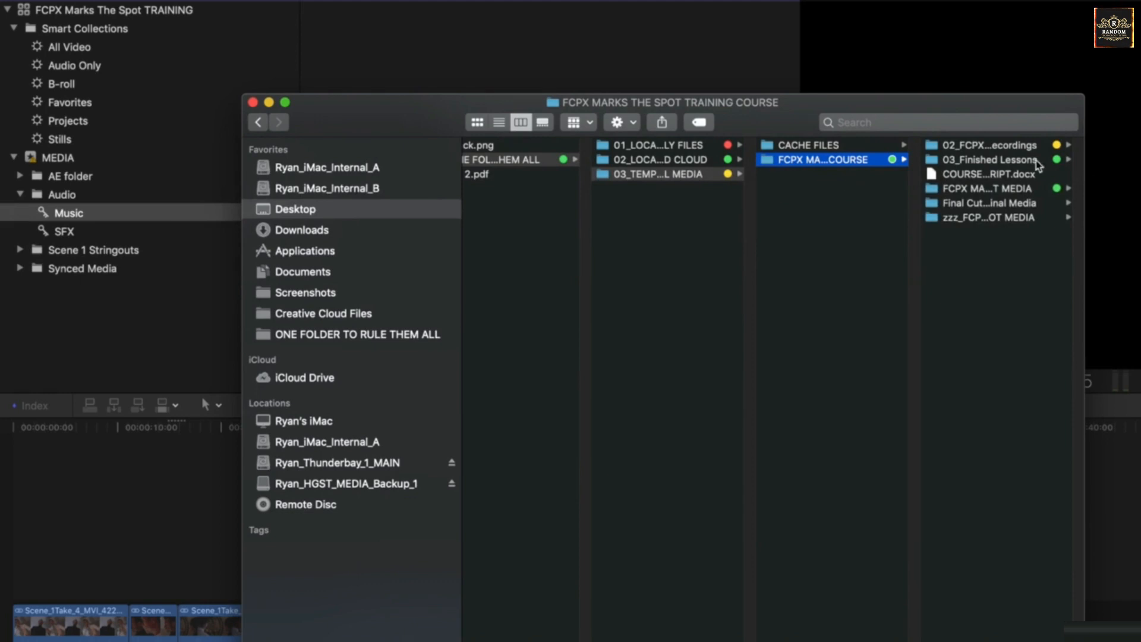
pyautogui.click(999, 190)
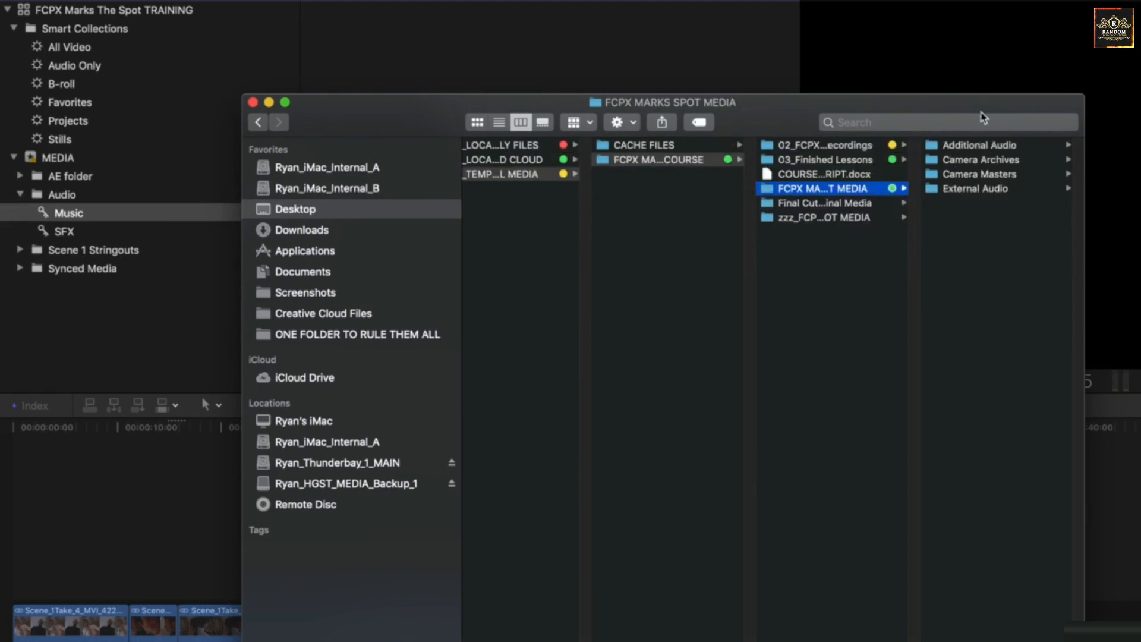
pyautogui.click(993, 149)
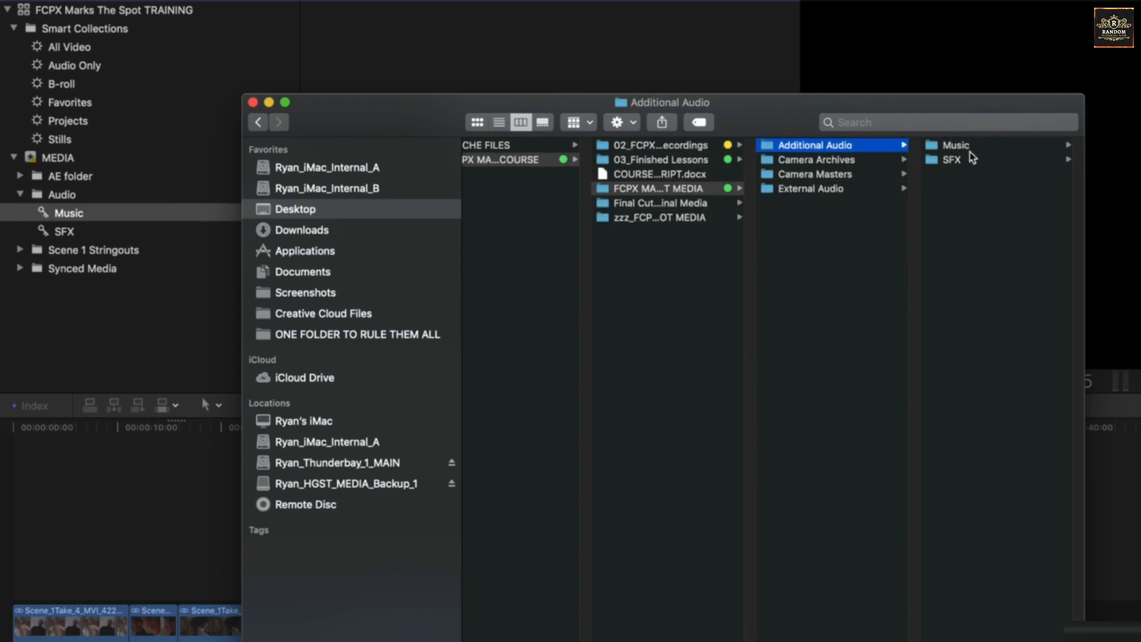
pyautogui.click(980, 149)
pyautogui.click(862, 162)
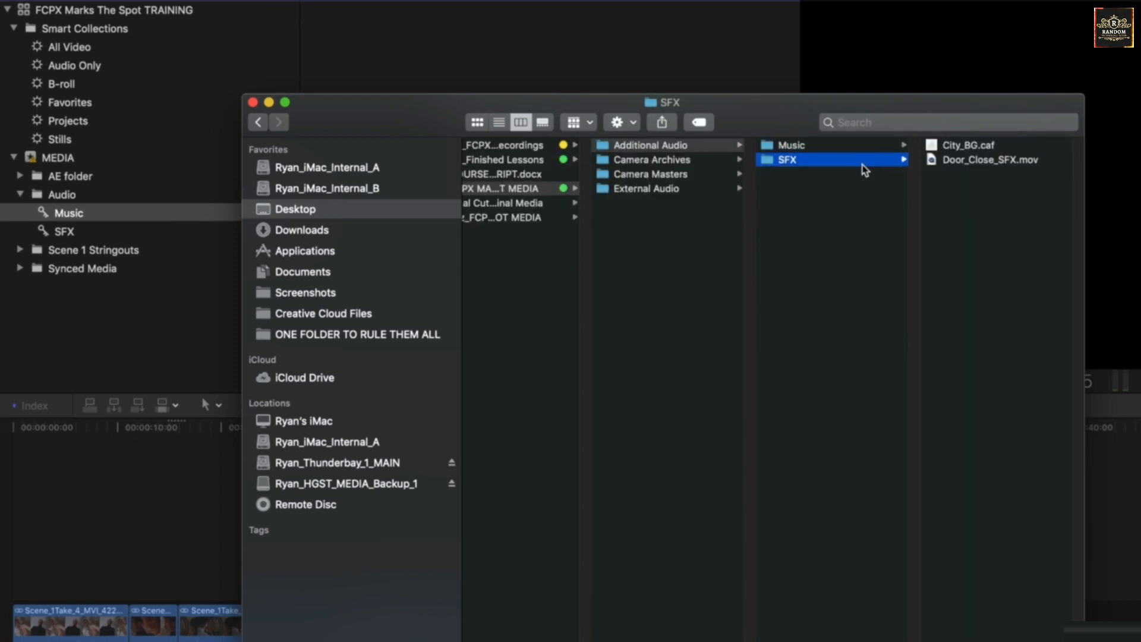
# Step: Import City_BG.caf and Door_Close_SFX.mov from Finder into the SFX keyword collection and check its contents
pyautogui.click(939, 160)
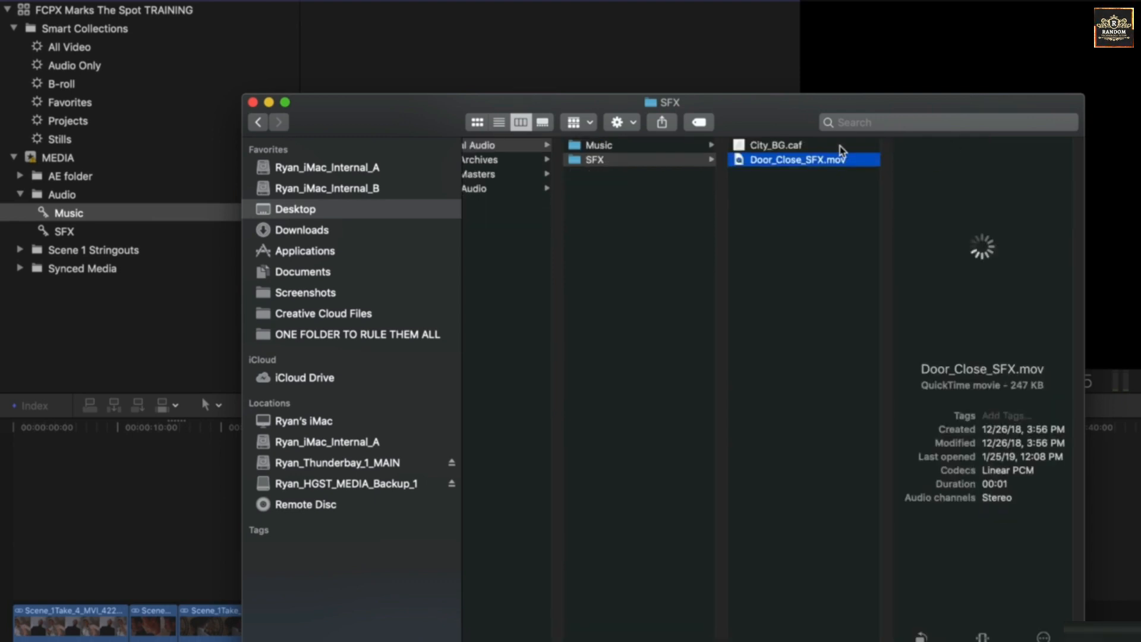
pyautogui.keyDown('shift'); pyautogui.click(782, 151); pyautogui.keyUp('shift')
pyautogui.moveTo(776, 150); pyautogui.dragTo(70, 234)
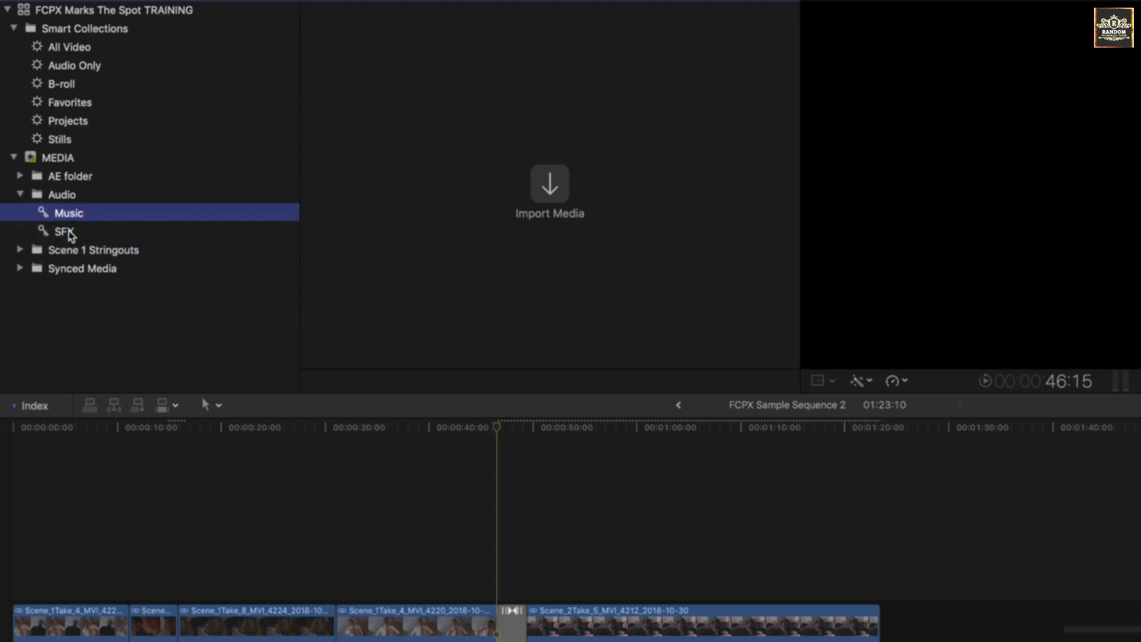
pyautogui.click(67, 231)
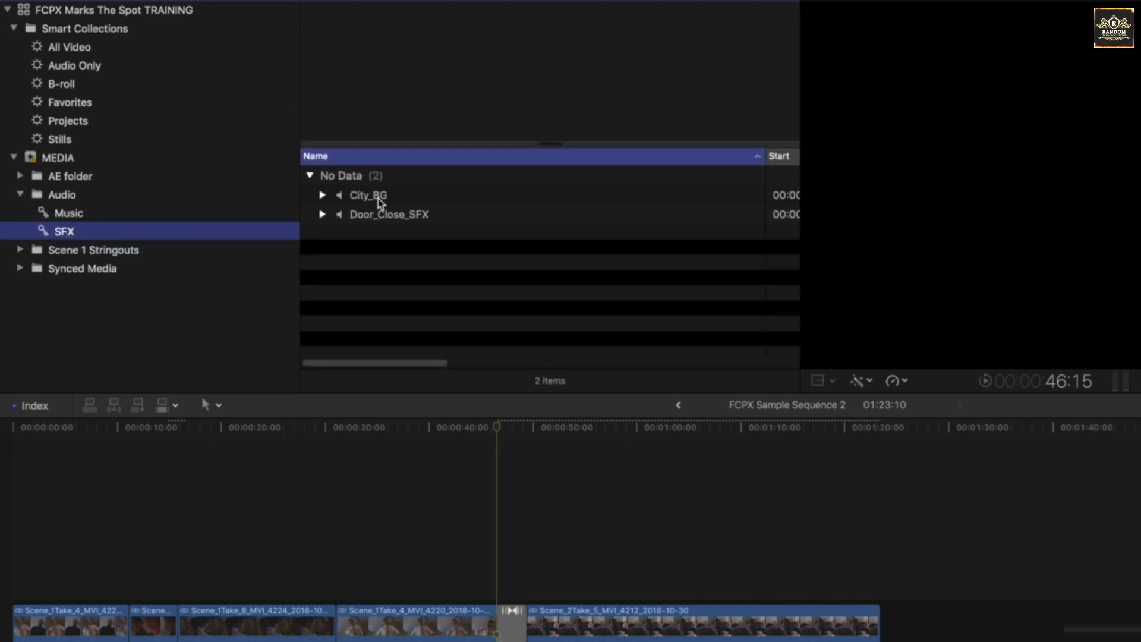
pyautogui.click(59, 196)
pyautogui.click(70, 233)
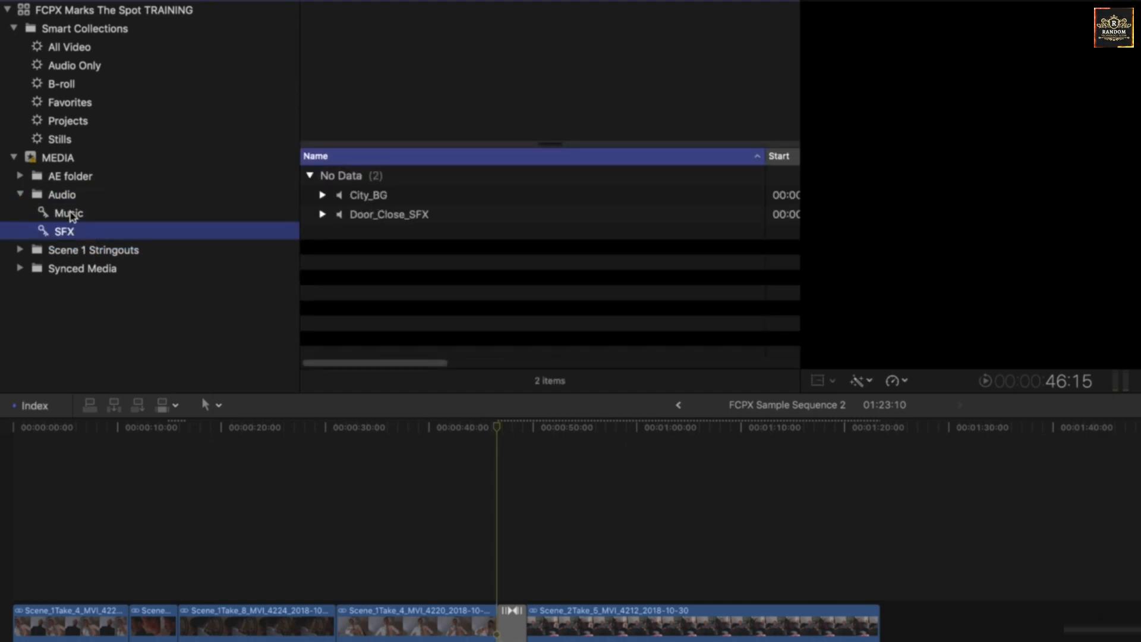
# Step: Import Music_Sample.wav from Finder's Additional Audio > Music folder into the Music keyword collection and select the imported clip
pyautogui.click(71, 214)
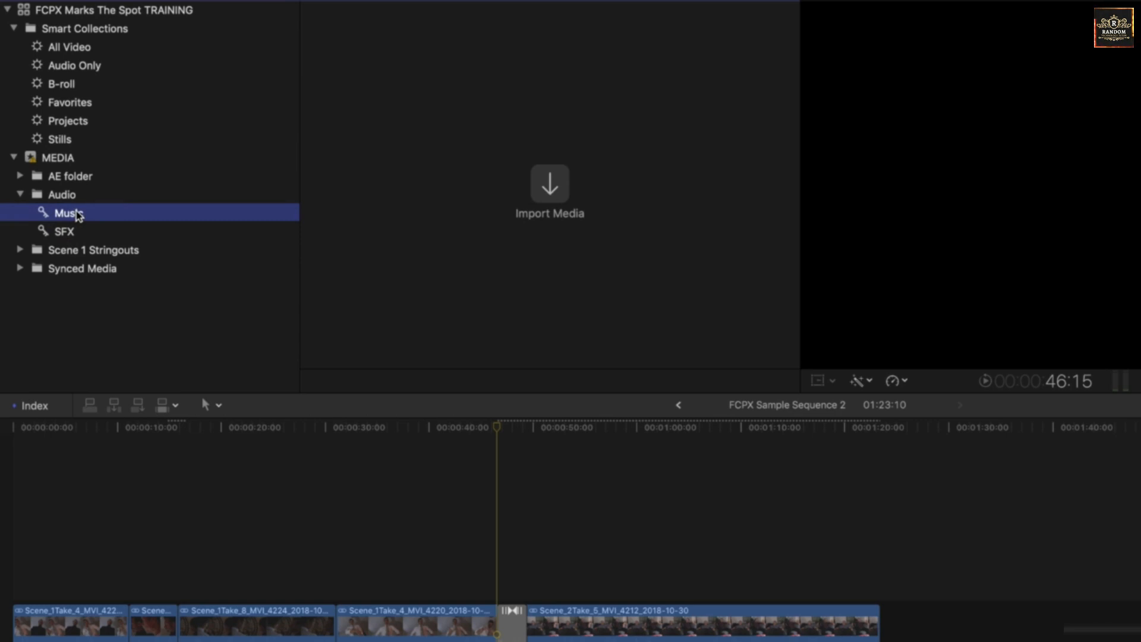
pyautogui.press('super+Tab')
pyautogui.press('super+Tab')
pyautogui.press('super+Tab')
pyautogui.press('super+Tab')
pyautogui.press('super+Tab')
pyautogui.press('super+Tab')
pyautogui.press('super+Tab')
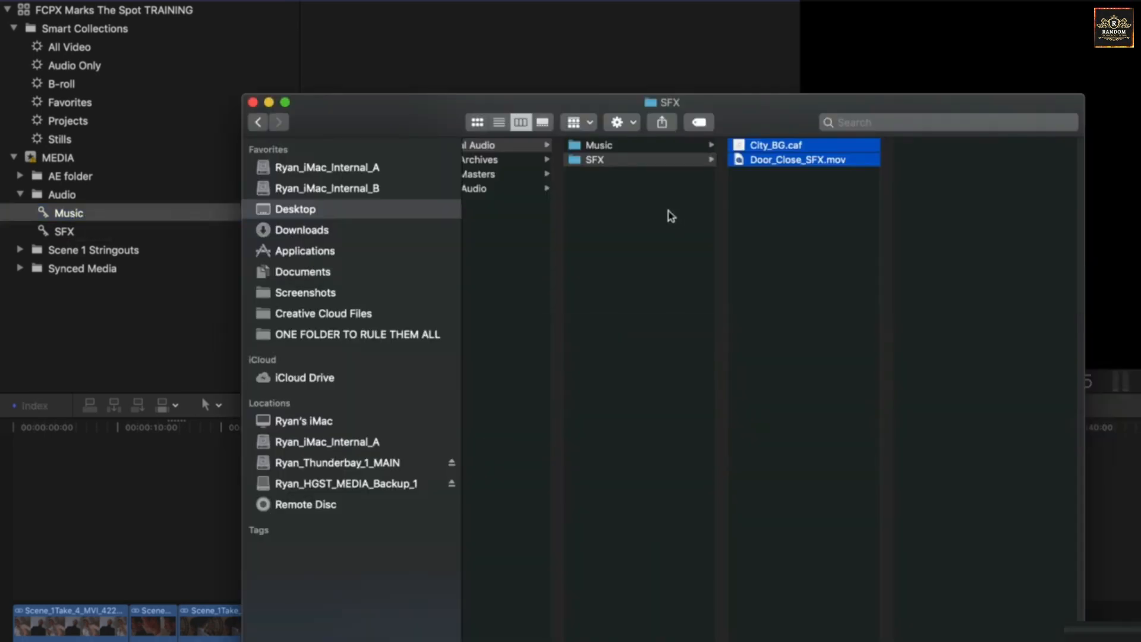
pyautogui.click(615, 161)
pyautogui.click(599, 145)
pyautogui.moveTo(797, 145); pyautogui.dragTo(76, 215)
pyautogui.click(397, 195)
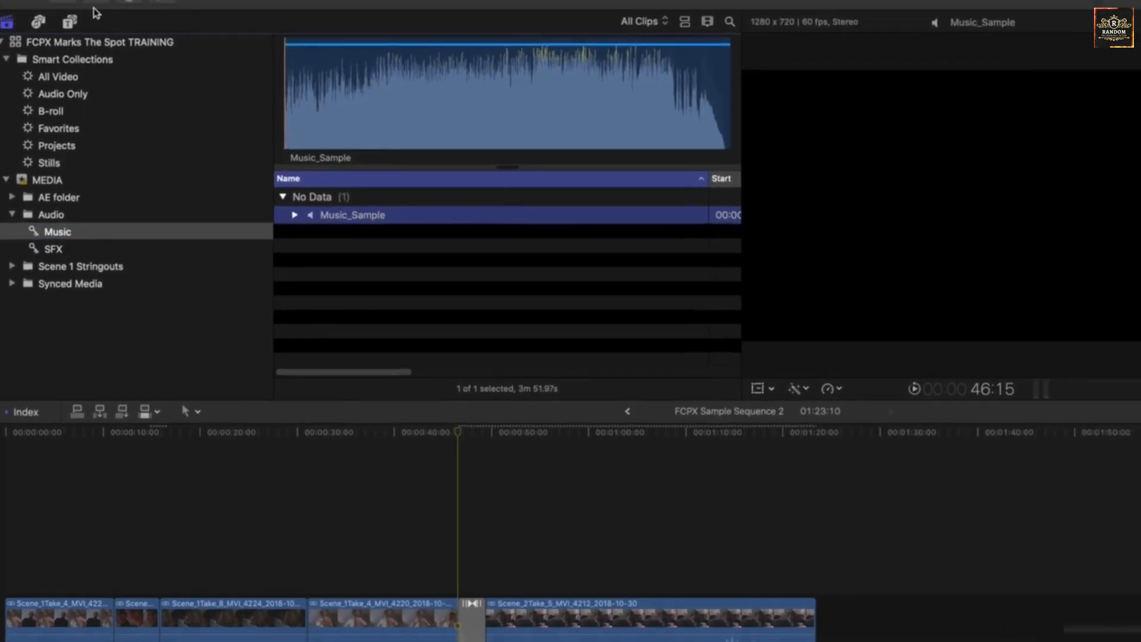
# Step: Review the file storage options in the Import preferences, keeping Leave files in place, and close the preferences
pyautogui.click(121, 9)
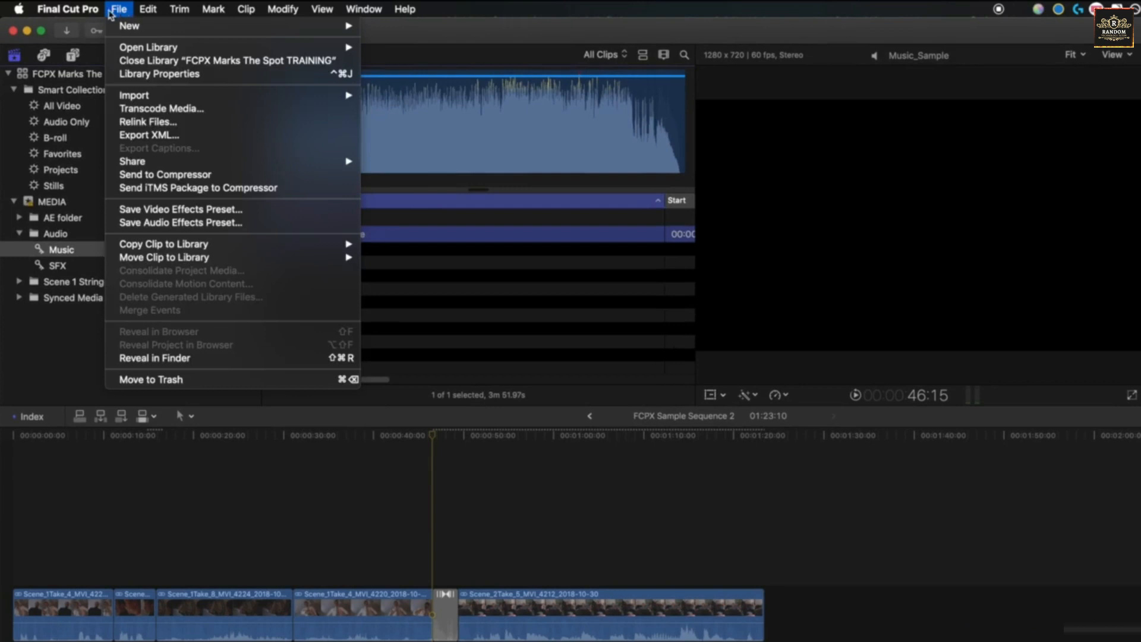
pyautogui.moveTo(67, 9)
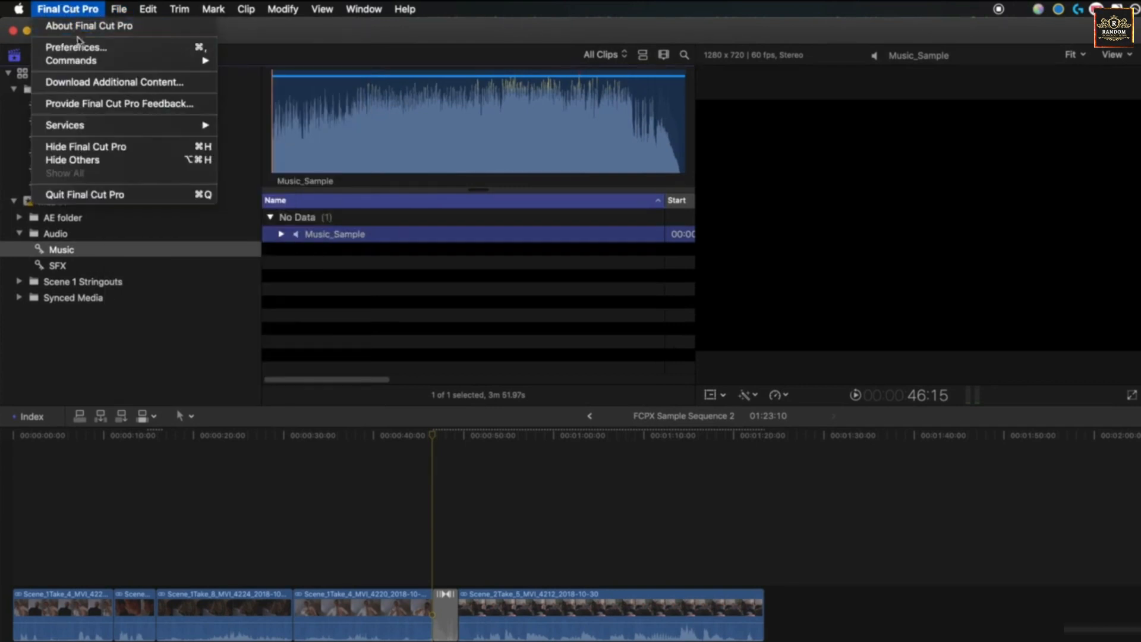
pyautogui.click(71, 46)
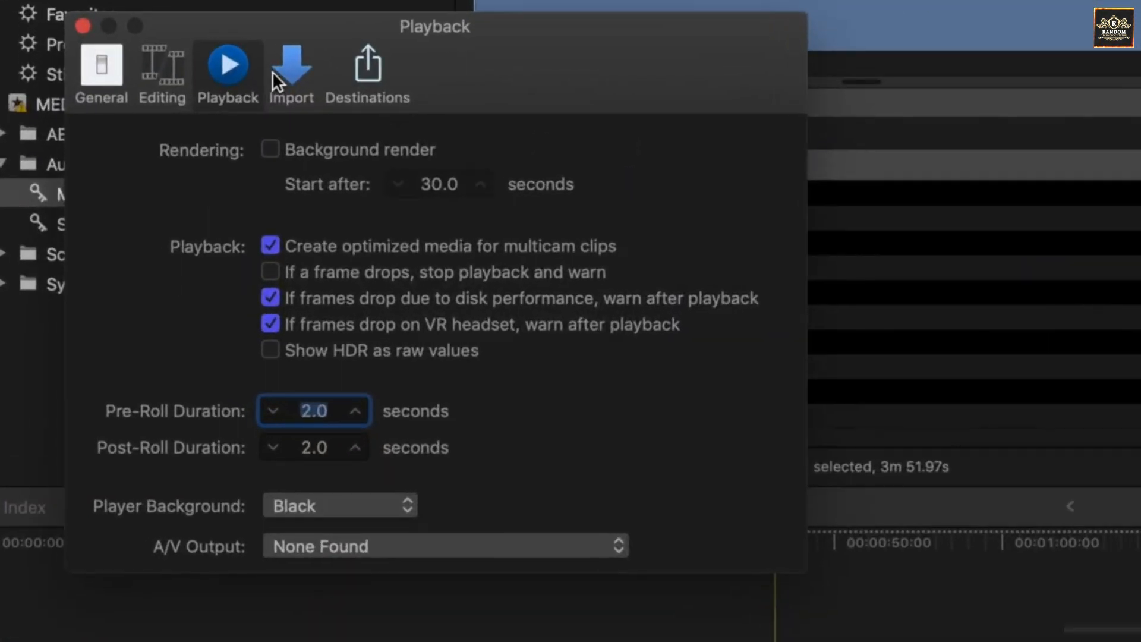
pyautogui.click(291, 72)
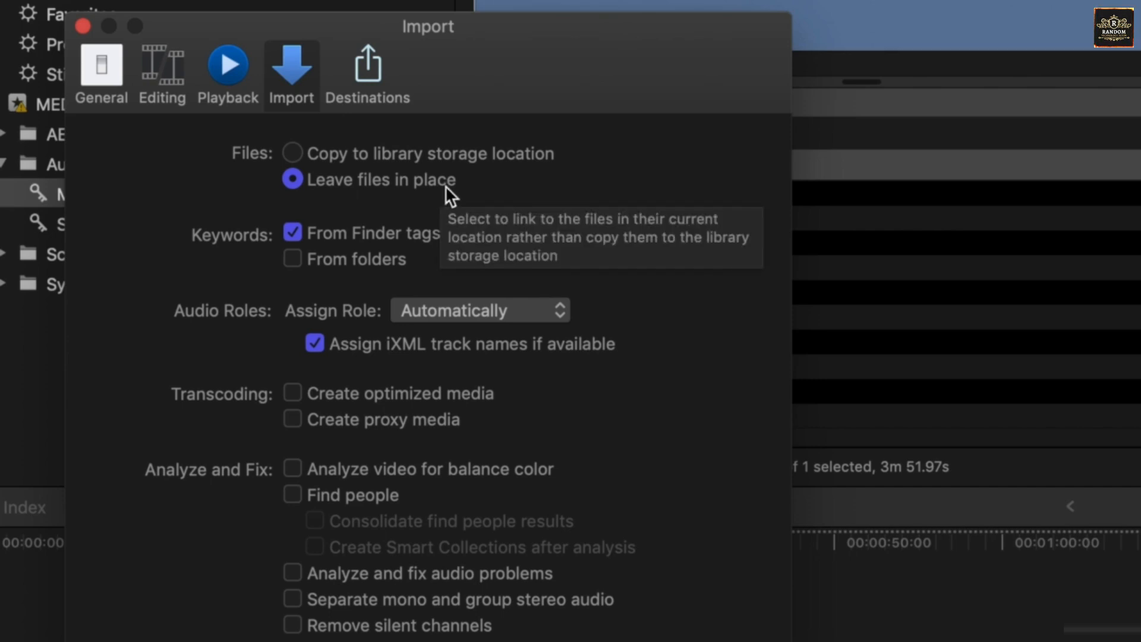
pyautogui.click(293, 154)
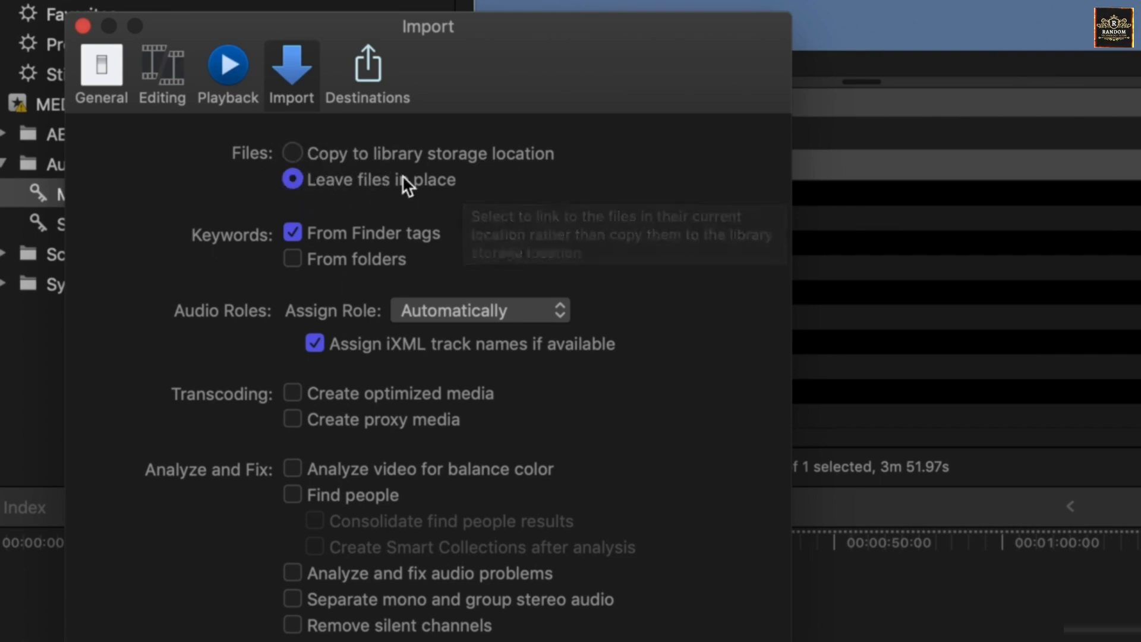
pyautogui.click(83, 25)
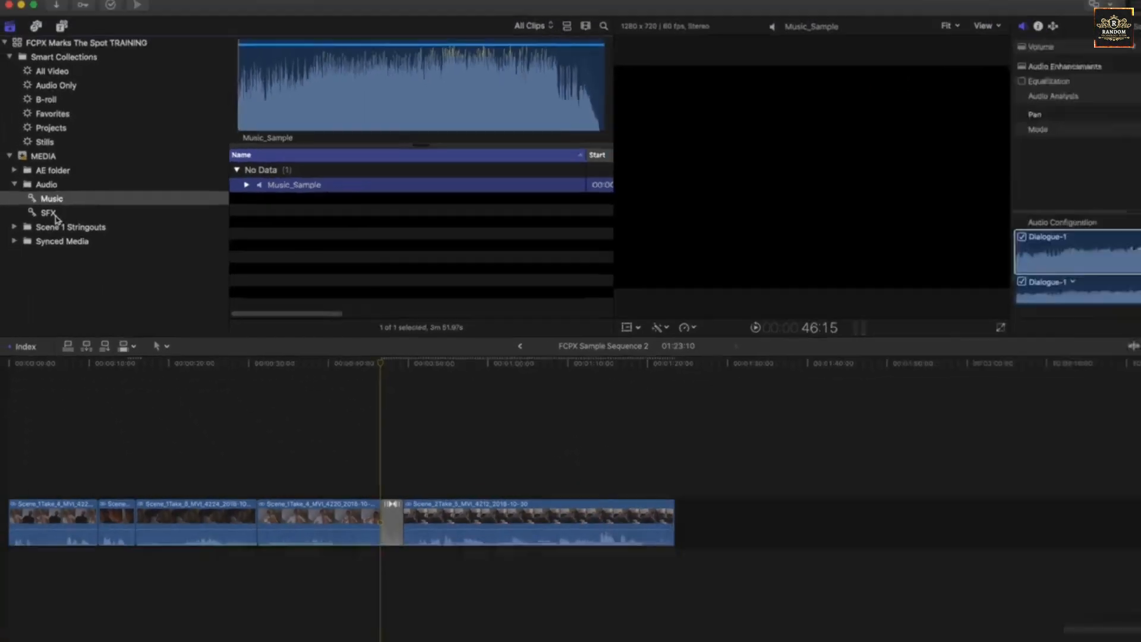
# Step: Check the clips in the Music and SFX keyword collections
pyautogui.click(65, 223)
pyautogui.click(50, 199)
pyautogui.click(47, 212)
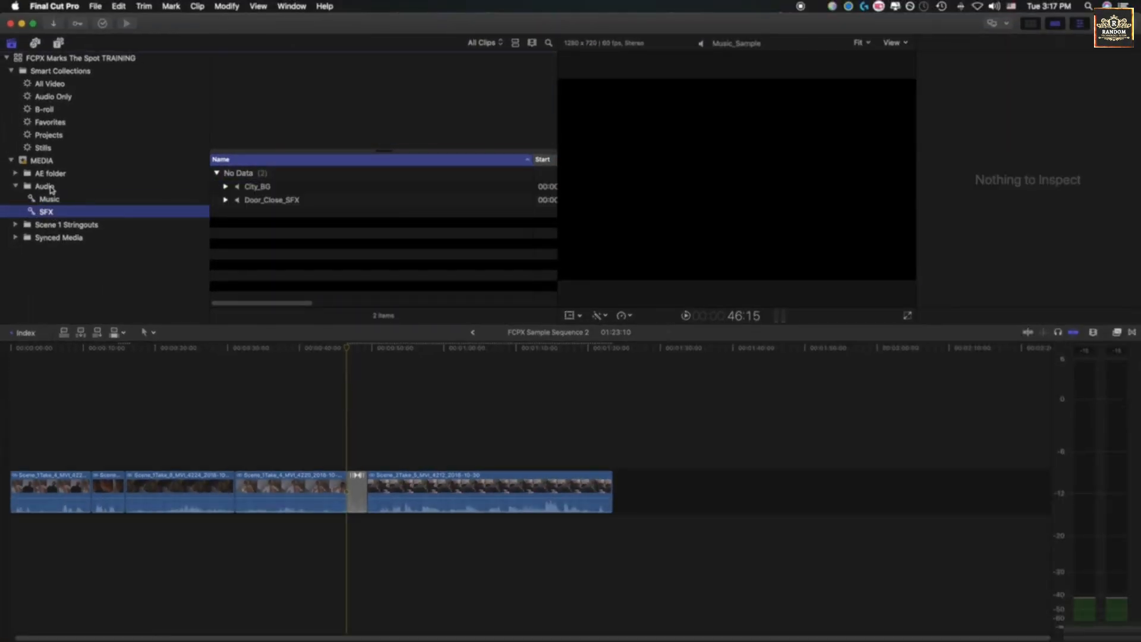
# Step: Connect Door_Close_SFX from the SFX collection to the timeline at 34:17, below the second-to-last scene clip
pyautogui.moveTo(327, 350)
pyautogui.mouseDown()
pyautogui.moveTo(418, 347)
pyautogui.moveTo(234, 364)
pyautogui.moveTo(337, 357)
pyautogui.mouseUp()
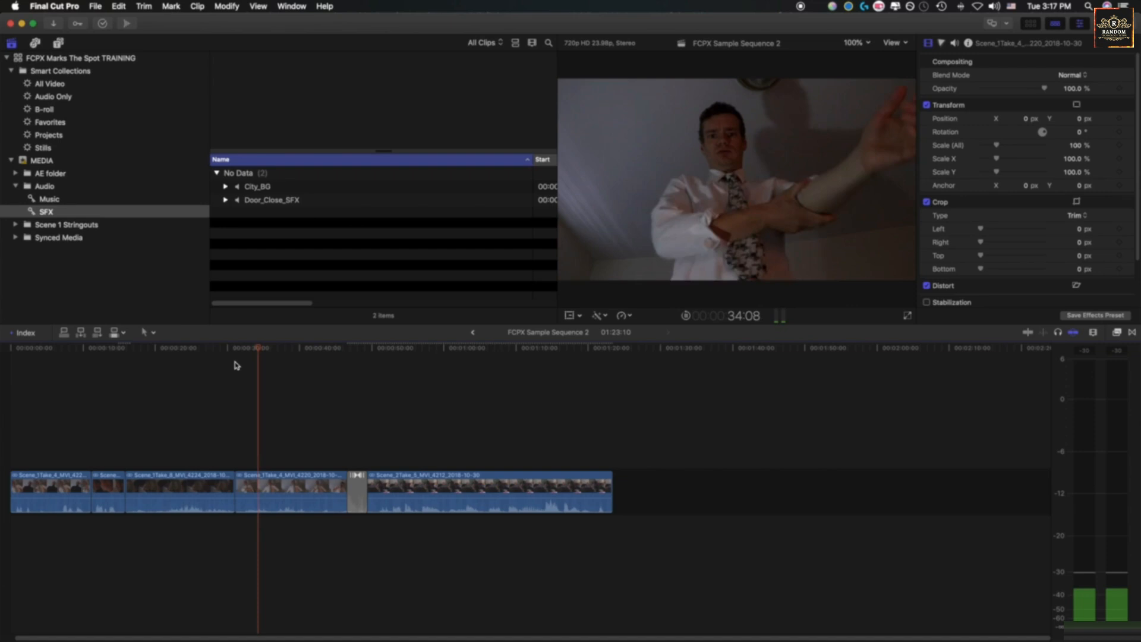
pyautogui.press('space')
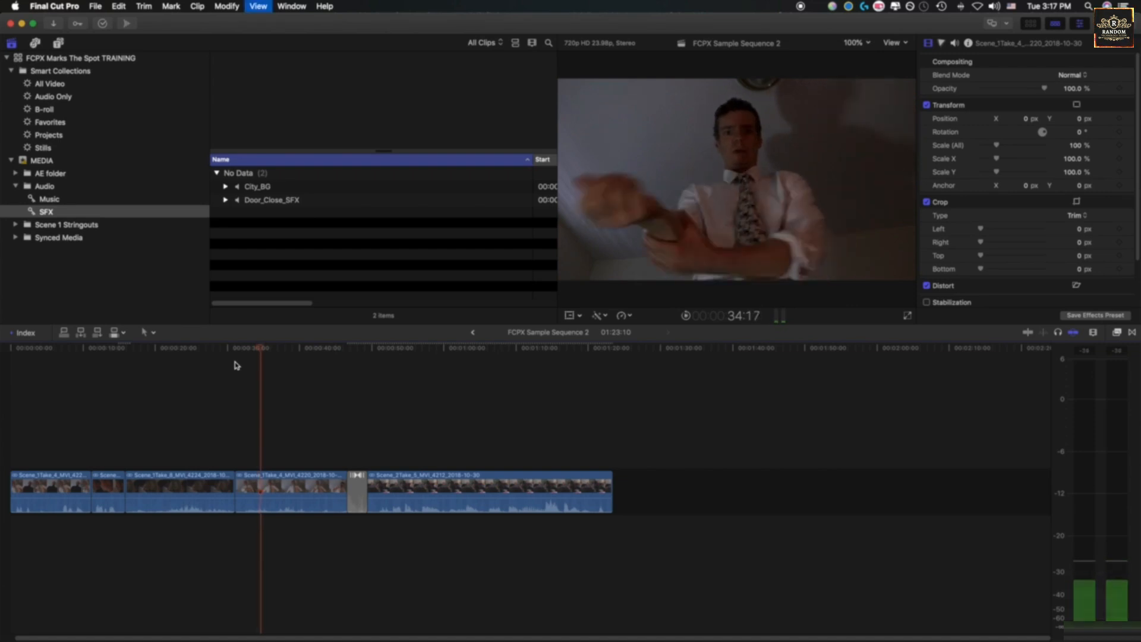
pyautogui.click(257, 186)
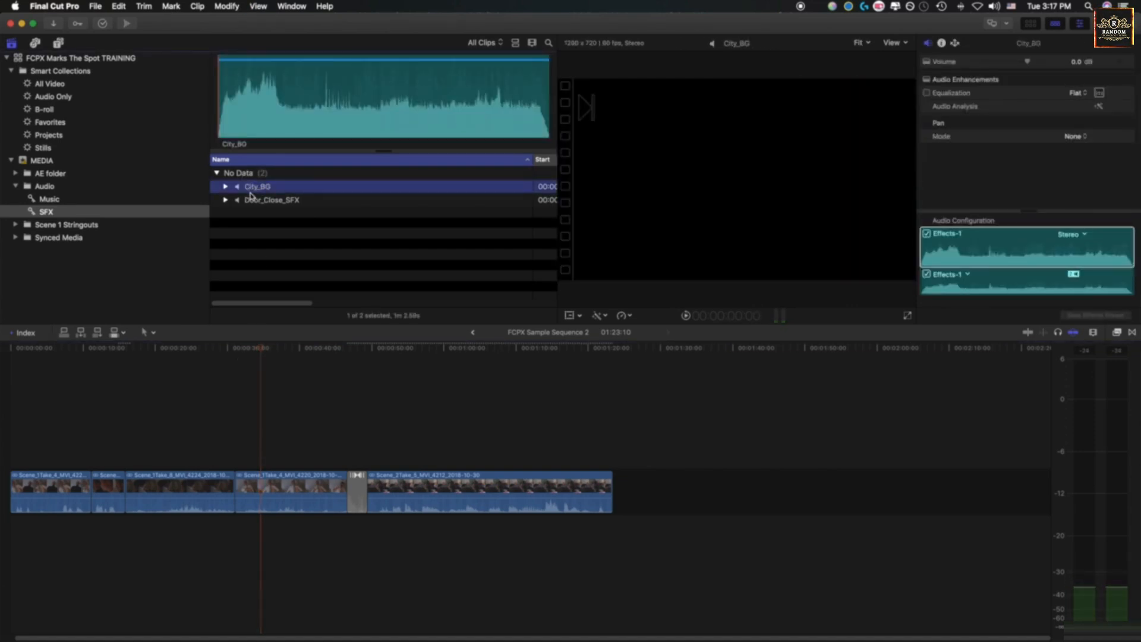
pyautogui.click(253, 201)
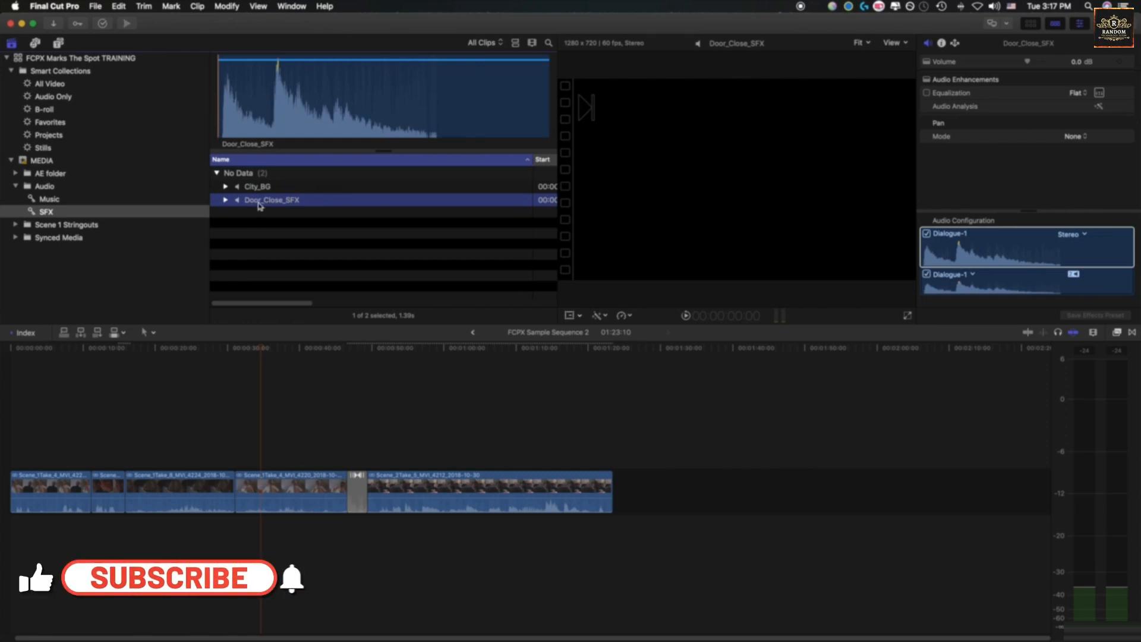
pyautogui.press('q')
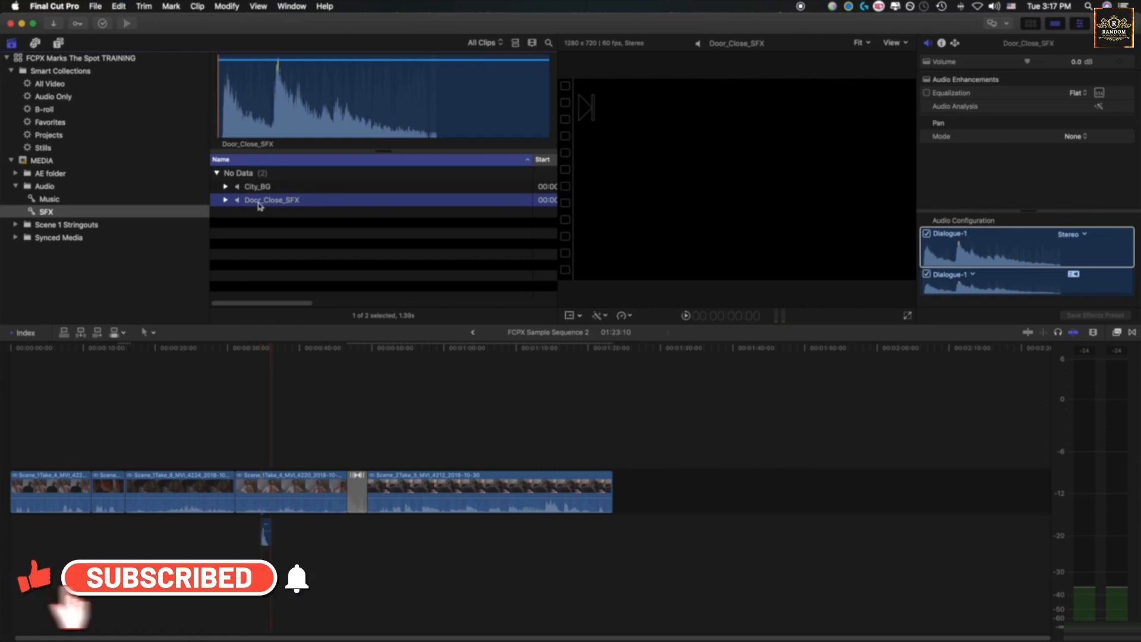
# Step: Play back the section around the connected Door_Close_SFX clip and lower that clip's volume in the timeline
pyautogui.click(270, 349)
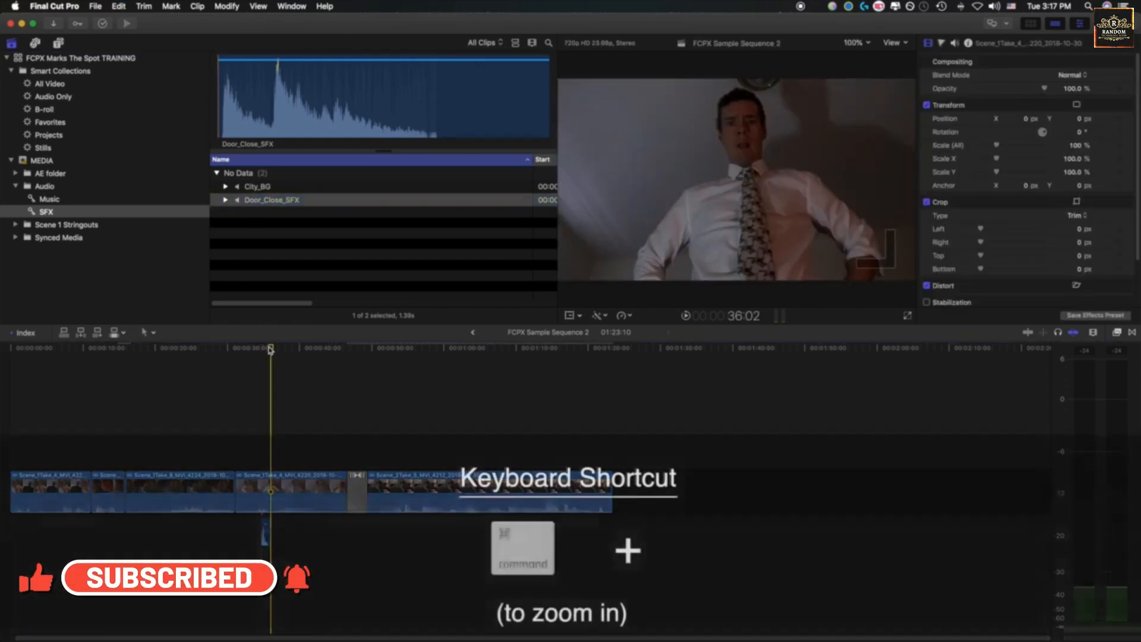
pyautogui.press('super+equal')
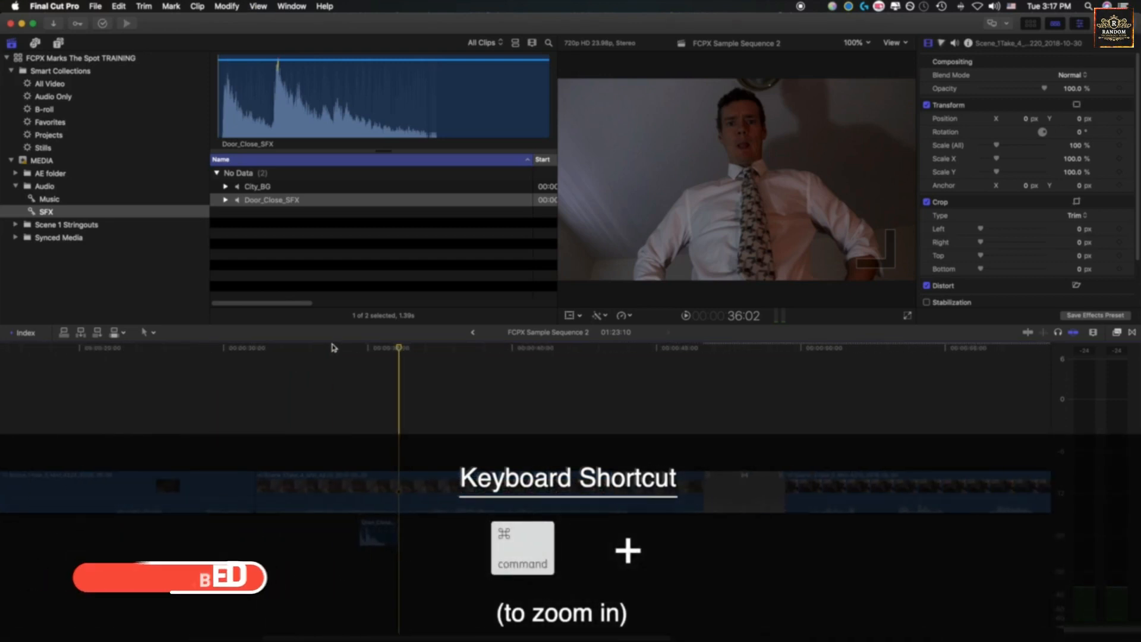
pyautogui.click(334, 348)
pyautogui.press('space')
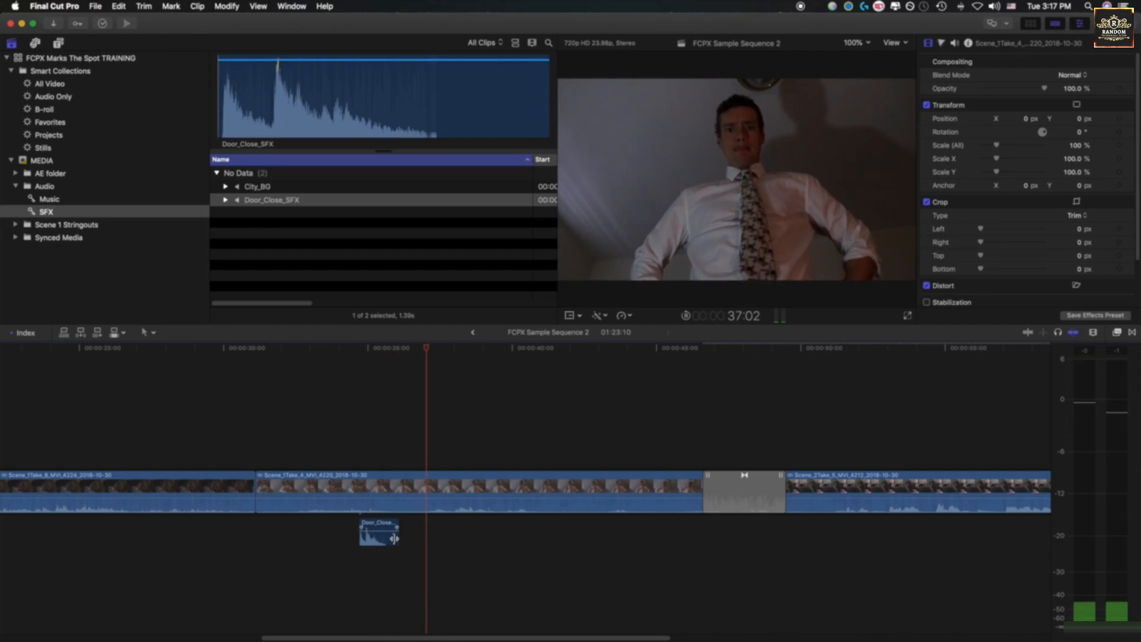
pyautogui.press('space')
pyautogui.moveTo(387, 531); pyautogui.dragTo(386, 534)
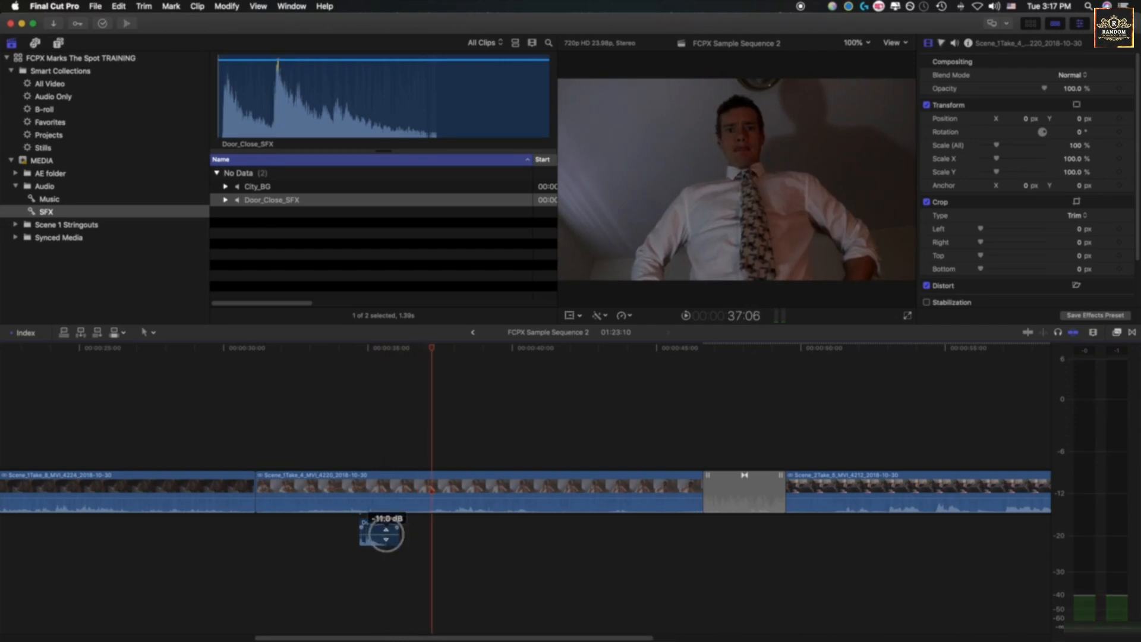
# Step: Open the role editor from the City_BG clip's audio roles and add a subrole named Ambience under Effects, applying the change
pyautogui.click(258, 188)
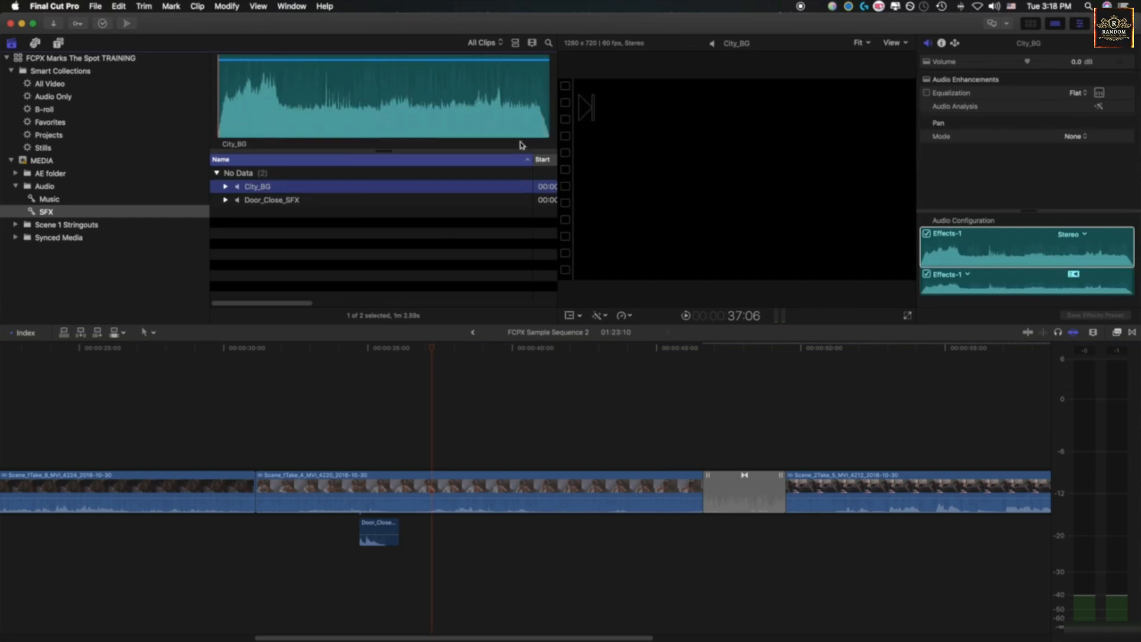
pyautogui.click(428, 350)
pyautogui.hotkey('ctrl', '-')
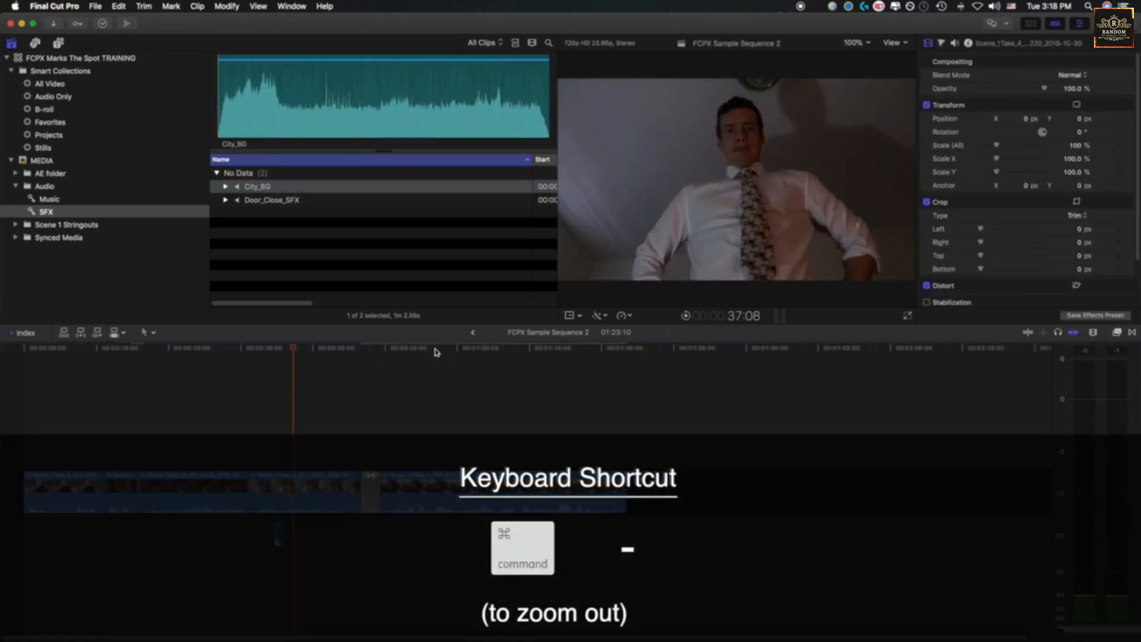
pyautogui.click(291, 131)
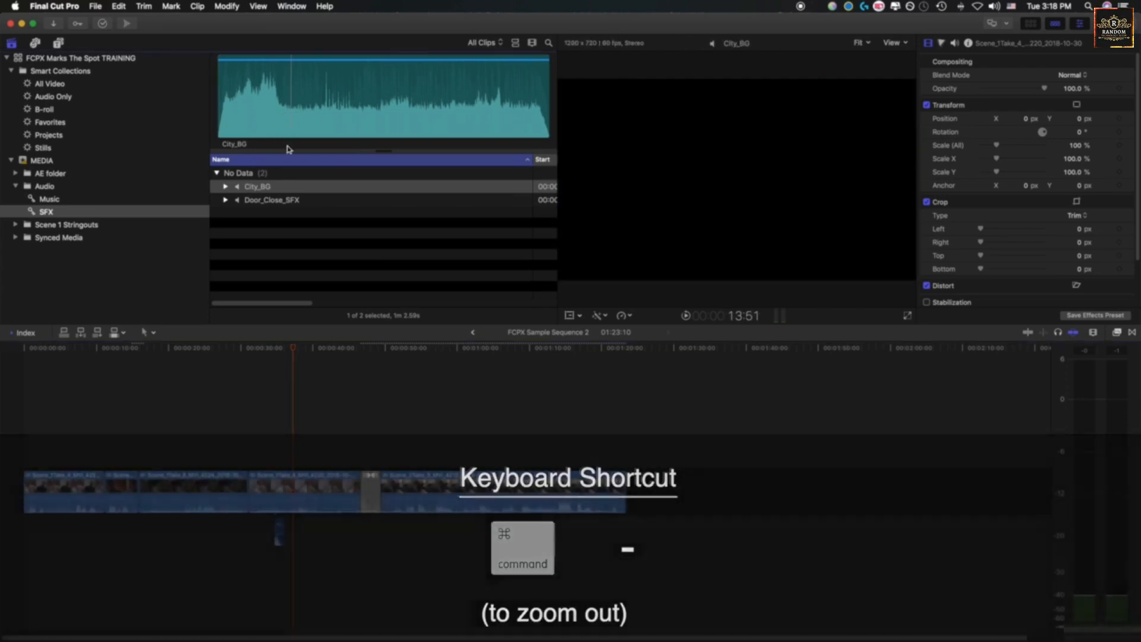
pyautogui.rightClick(247, 190)
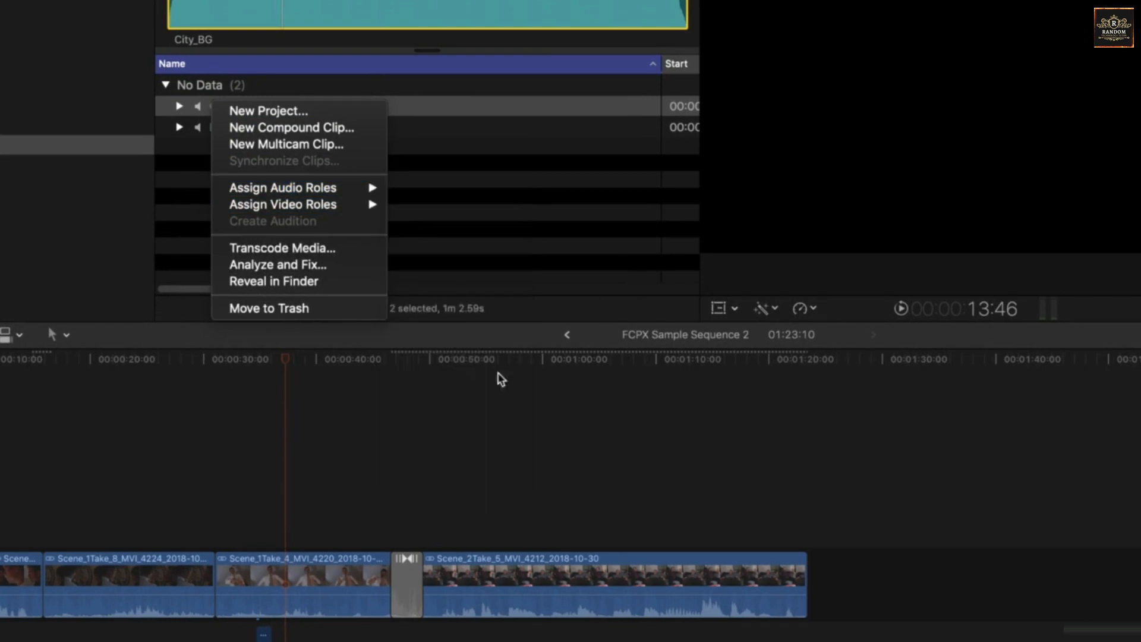
pyautogui.moveTo(356, 188)
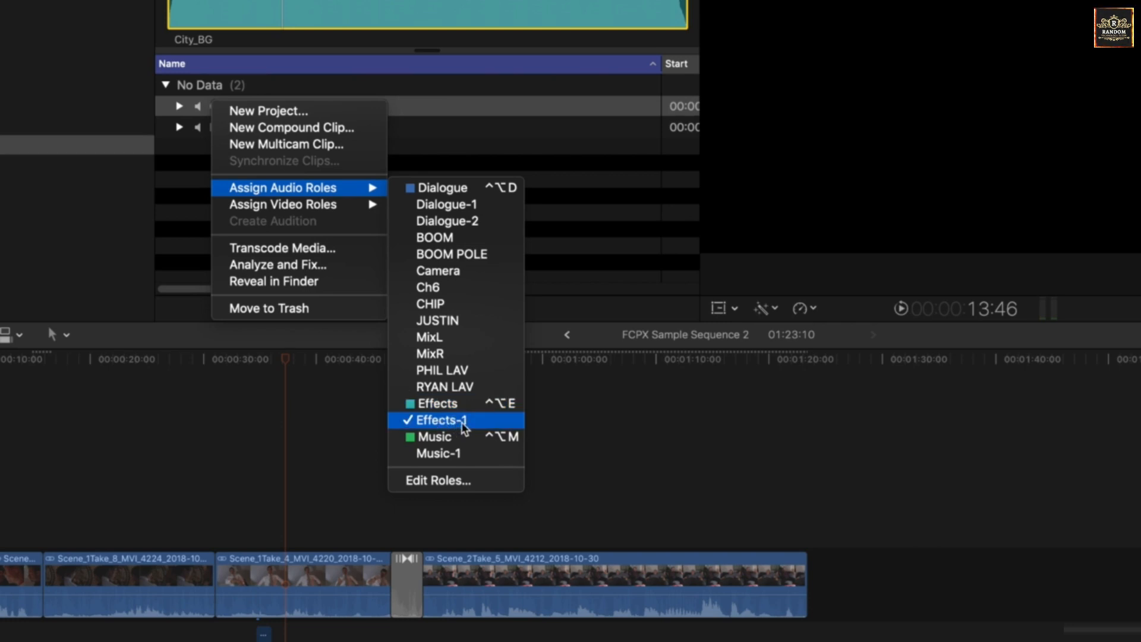
pyautogui.click(472, 480)
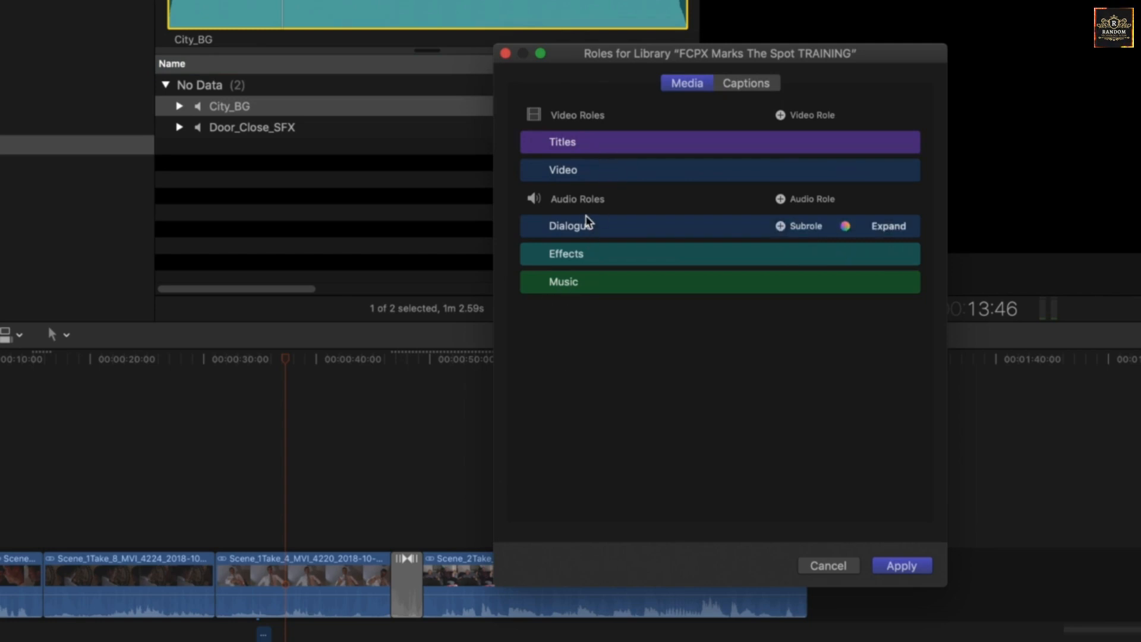
pyautogui.moveTo(582, 259)
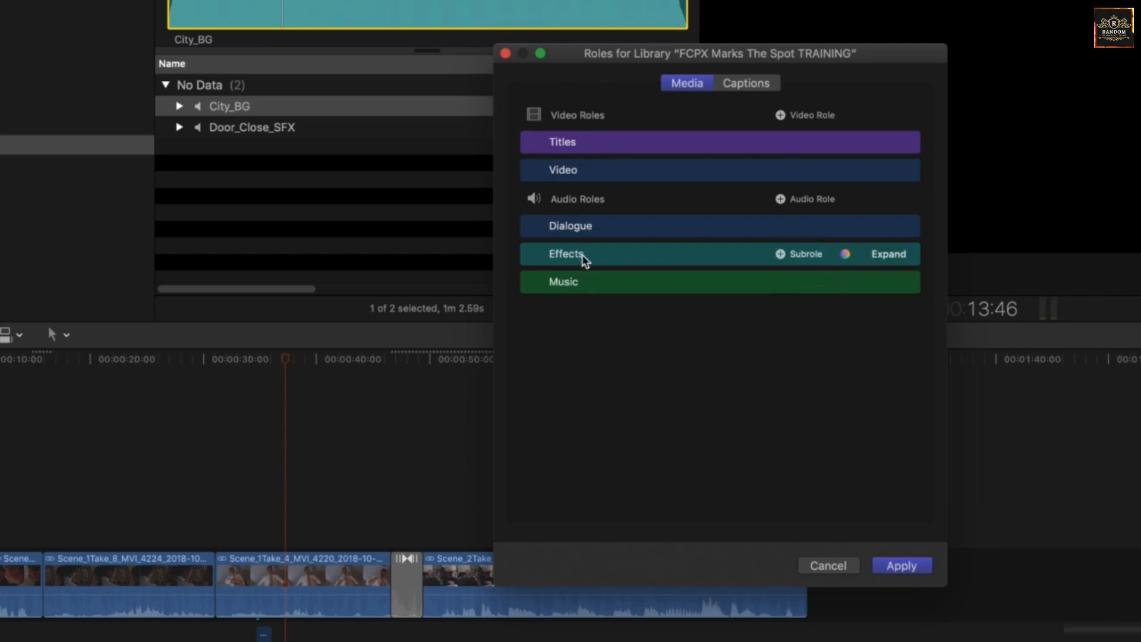
pyautogui.click(781, 255)
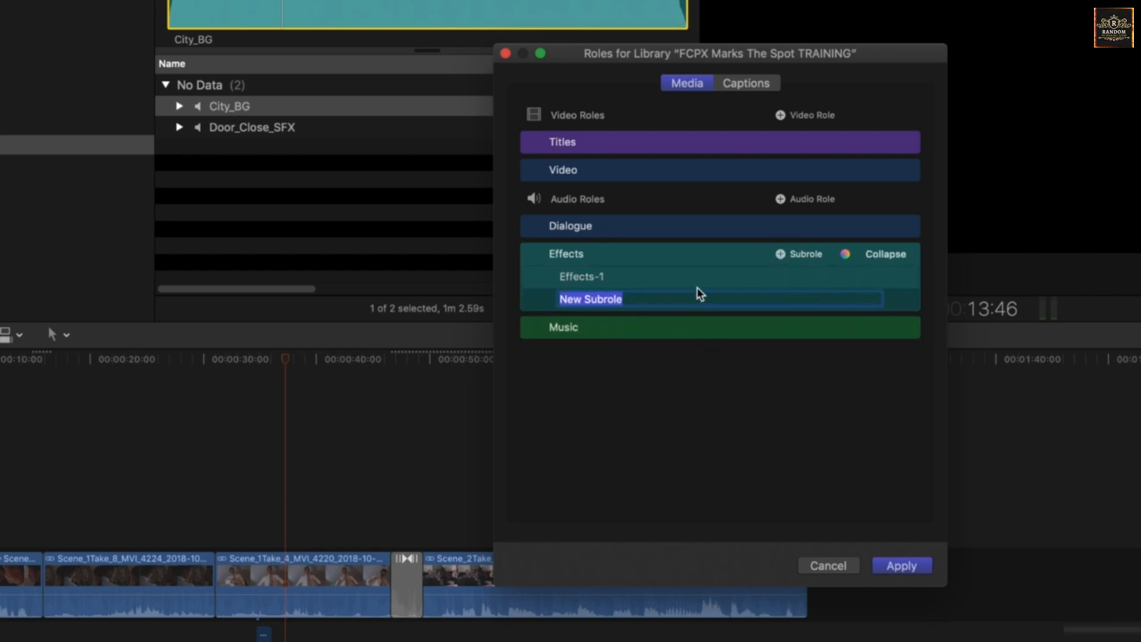
pyautogui.write('Ambience')
pyautogui.press('Return')
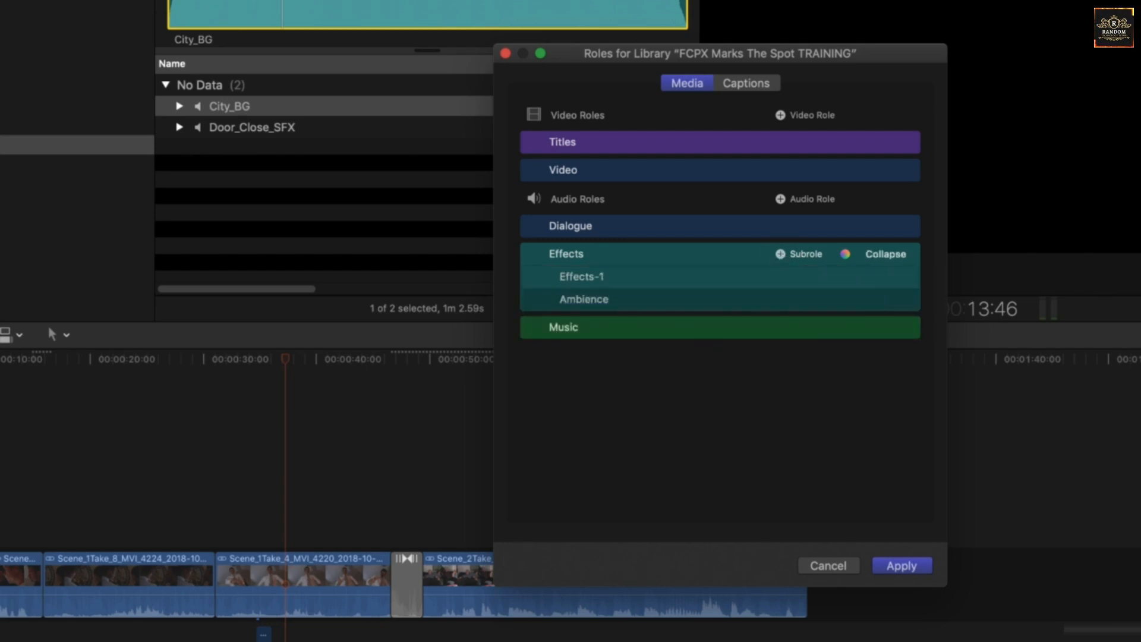
pyautogui.click(905, 565)
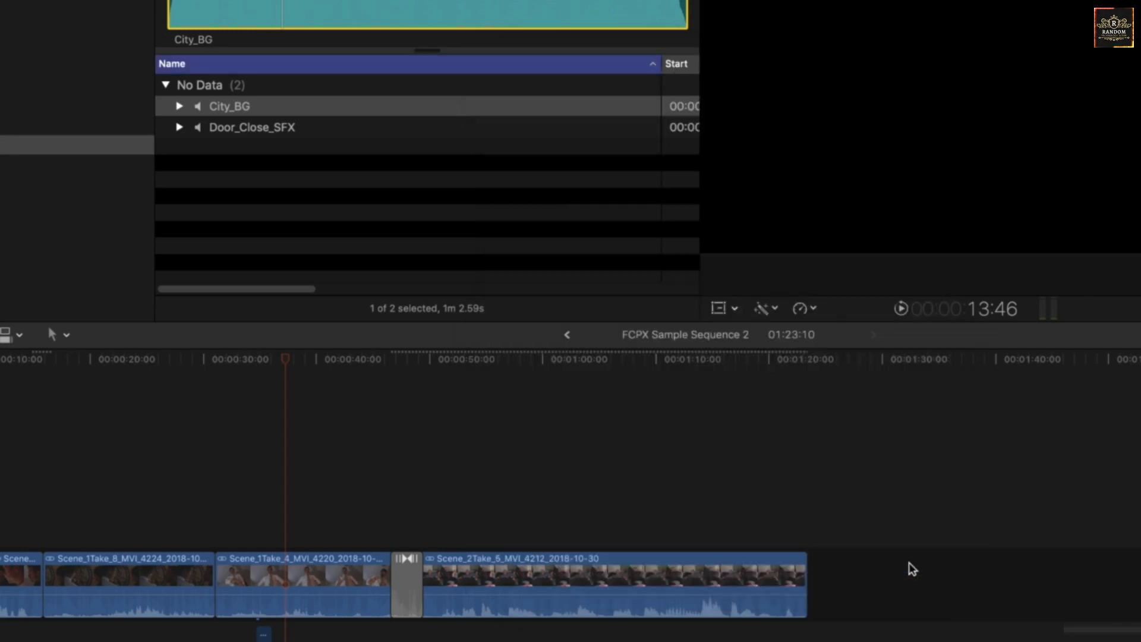
# Step: Assign the Ambience audio role to City_BG and the Effects-1 audio role to Door_Close_SFX in the browser
pyautogui.rightClick(227, 103)
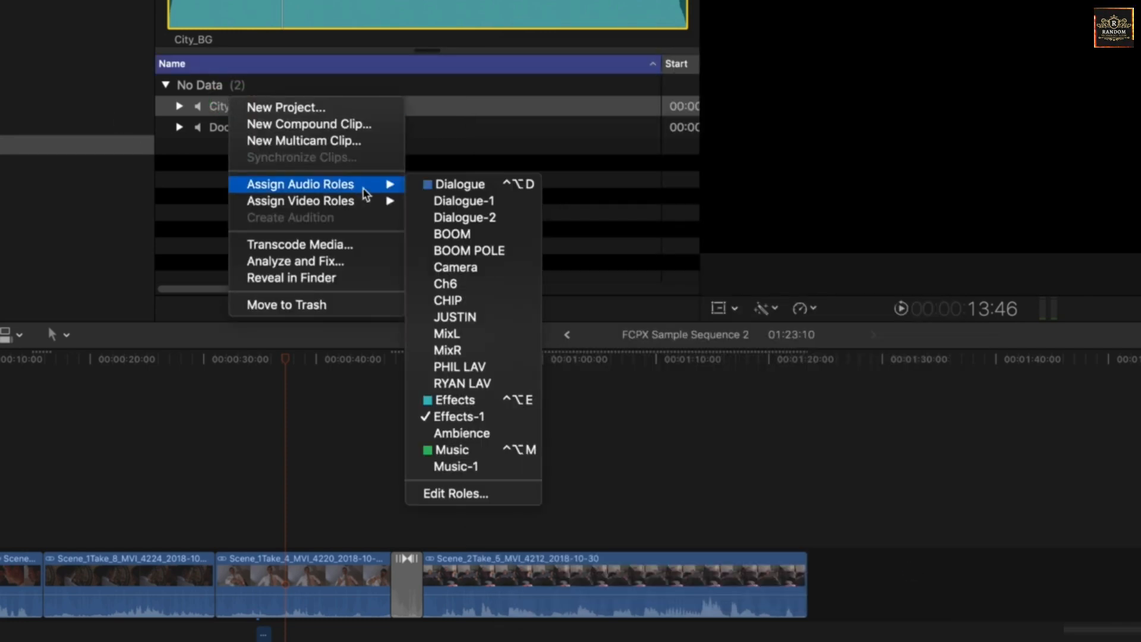
pyautogui.click(476, 433)
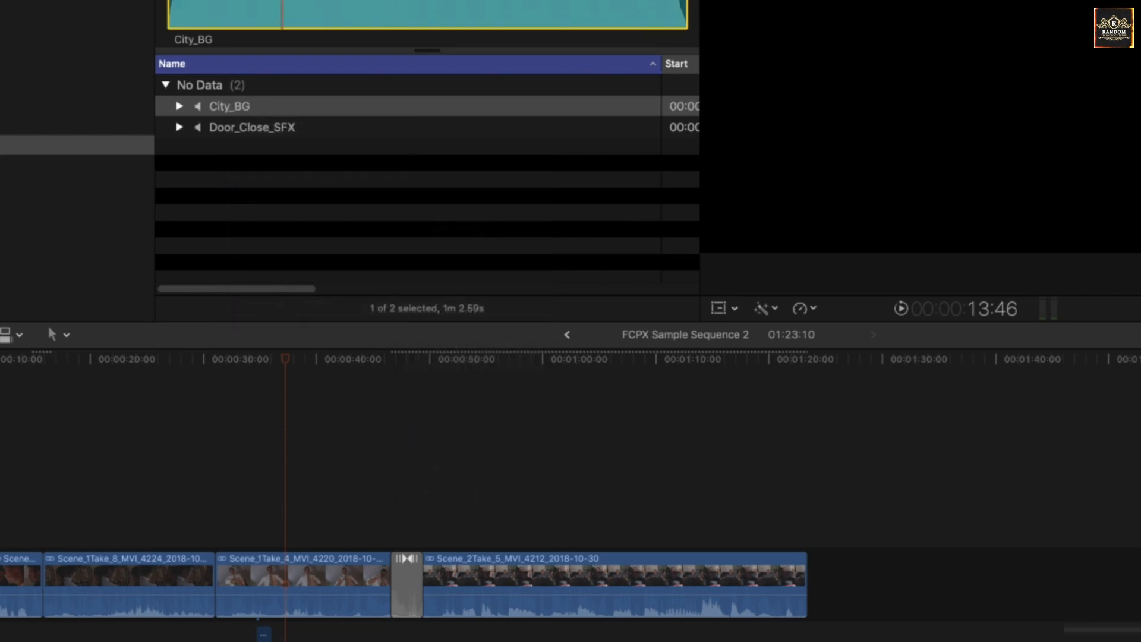
pyautogui.click(241, 125)
pyautogui.rightClick(240, 125)
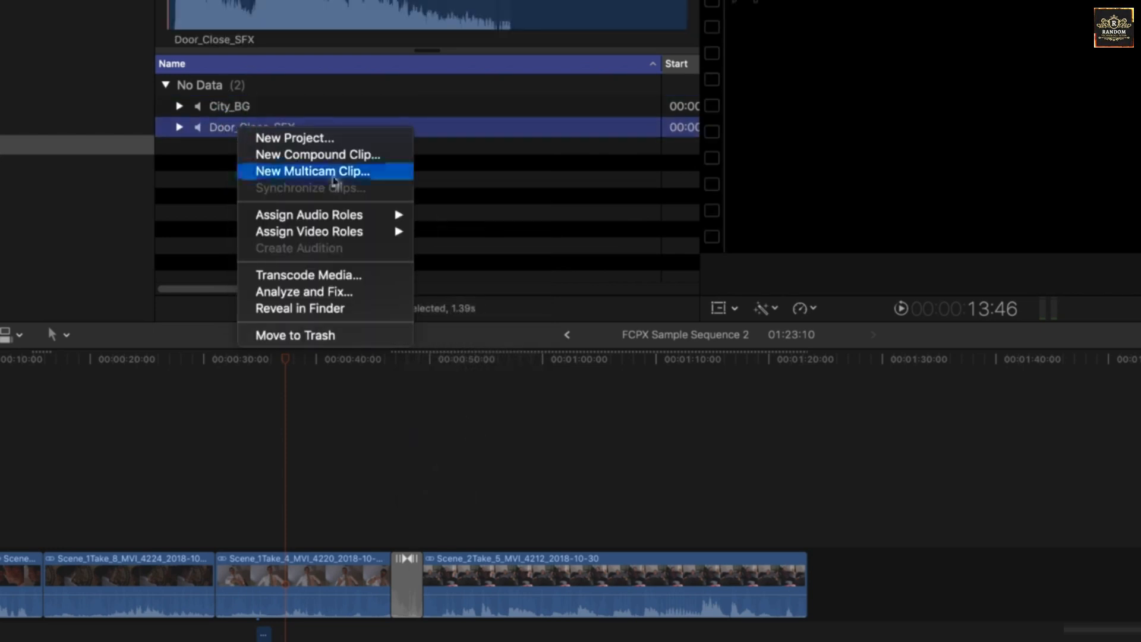
pyautogui.moveTo(401, 219)
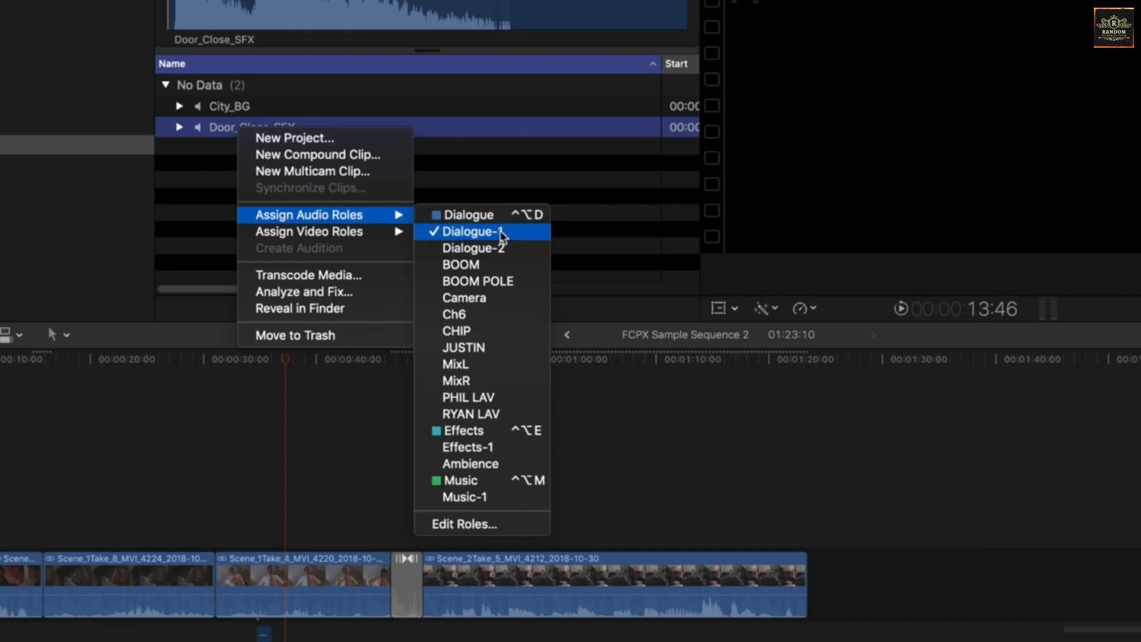
pyautogui.click(492, 448)
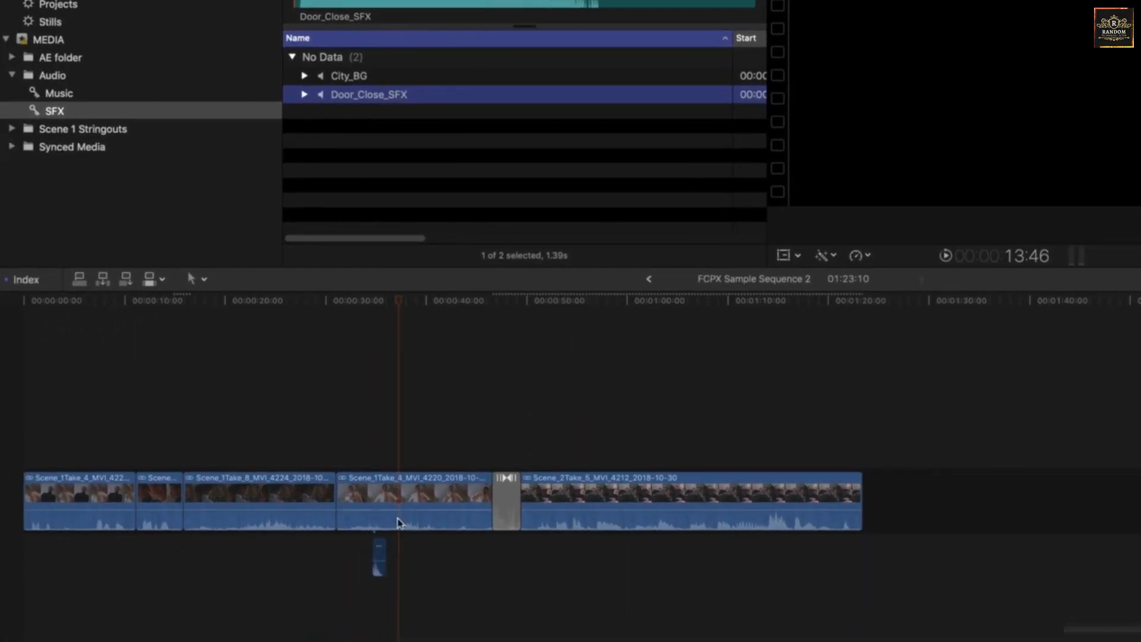
# Step: Inspect the role assignment options of the connected Door_Close_SFX clip in the timeline without changing its role
pyautogui.click(380, 558)
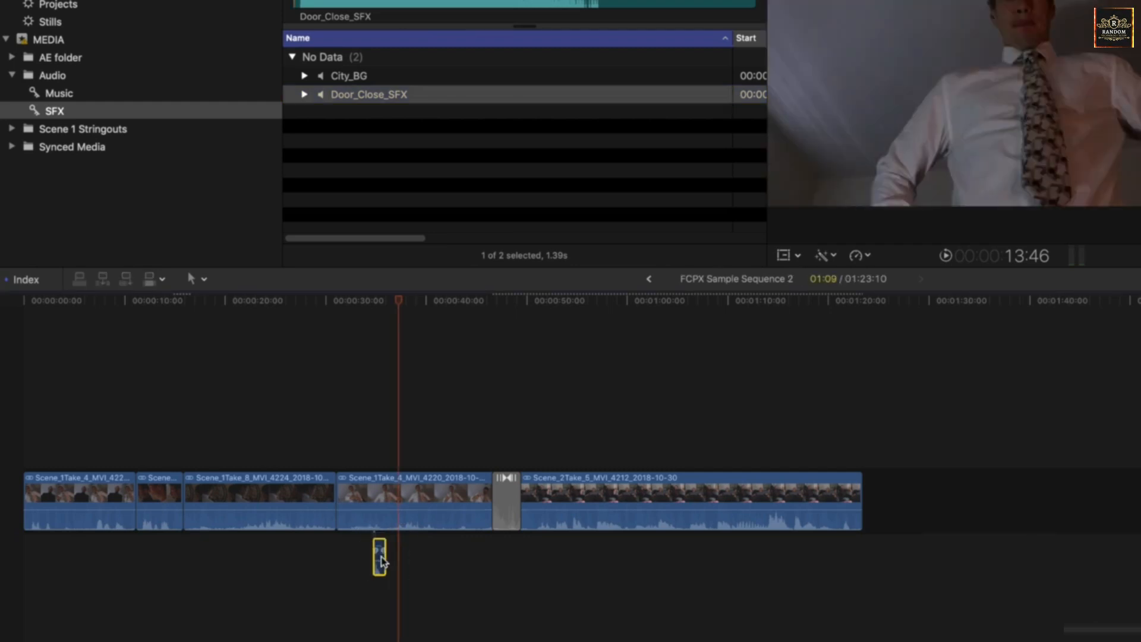
pyautogui.press('super+equal')
pyautogui.press('super+equal')
pyautogui.rightClick(333, 557)
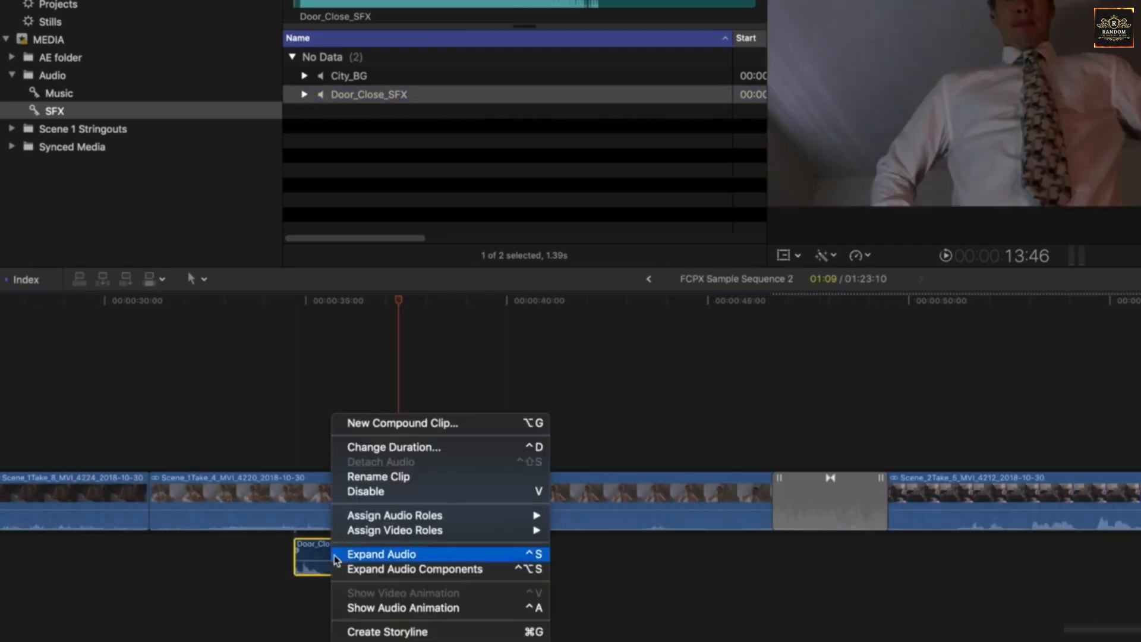
pyautogui.moveTo(430, 517)
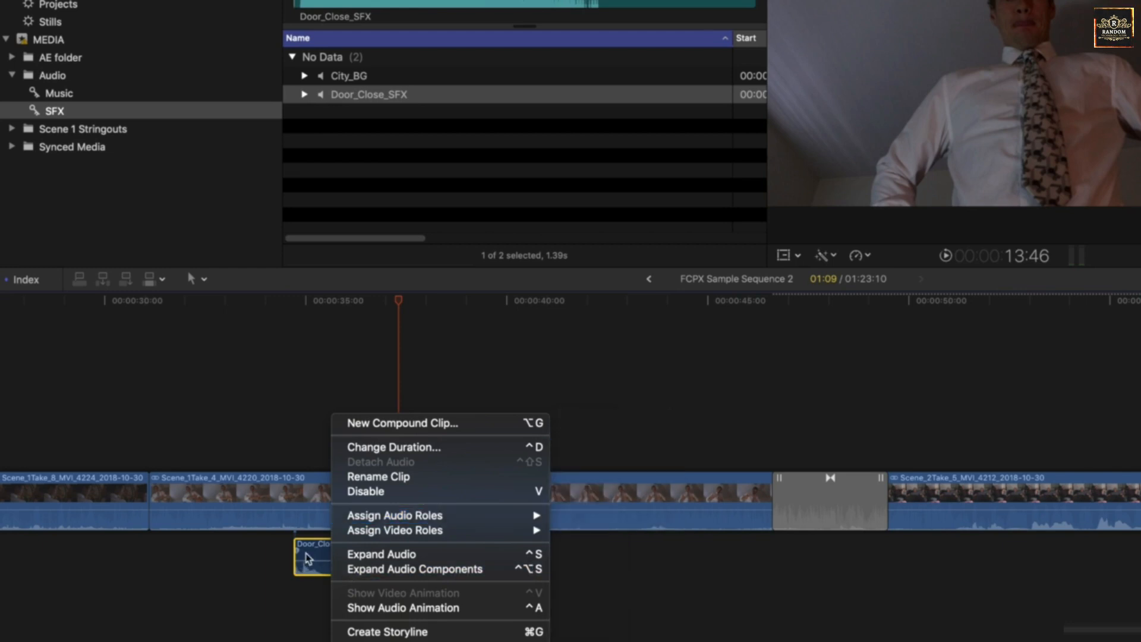
pyautogui.click(335, 555)
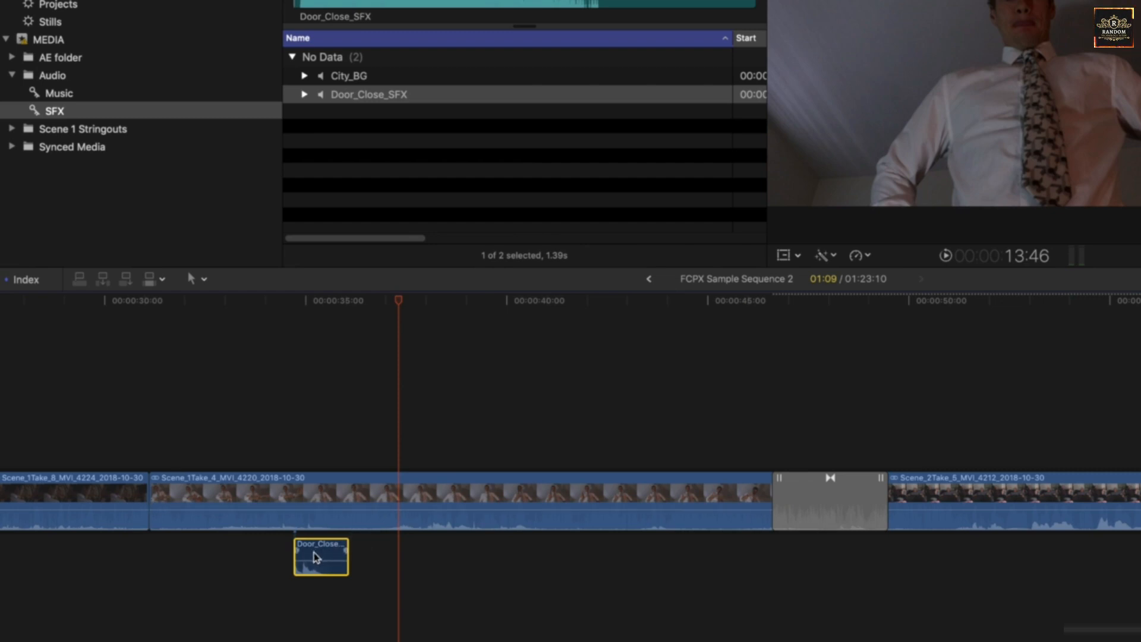
pyautogui.moveTo(321, 552); pyautogui.dragTo(321, 560)
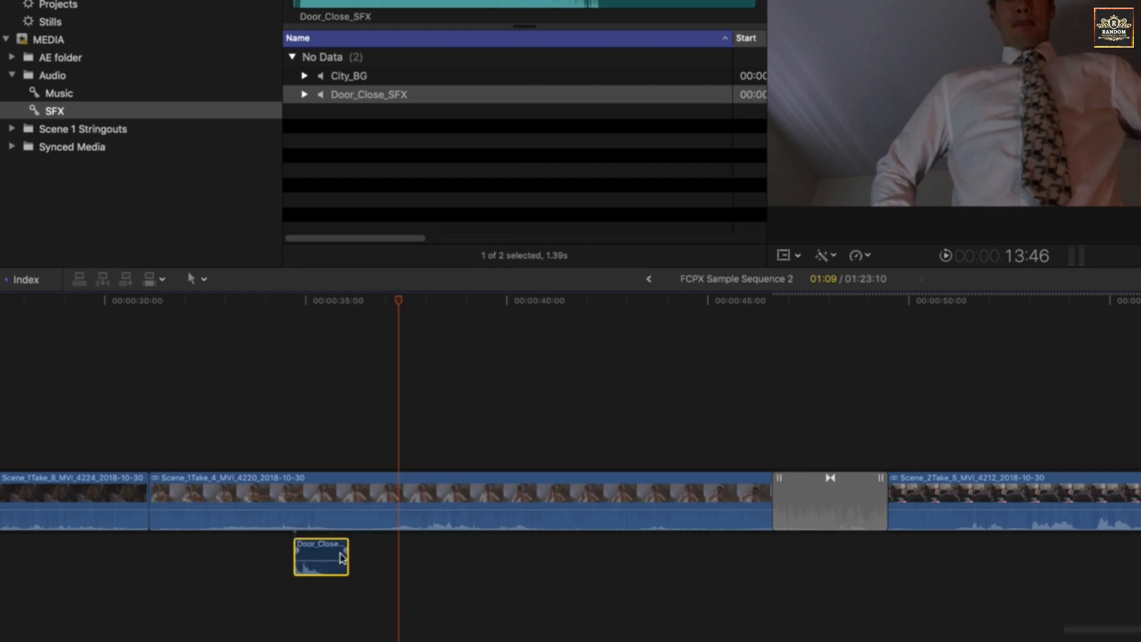
# Step: Connect Door_Close_SFX from the browser at the playhead again and move this copy directly beneath the earlier door sound
pyautogui.click(398, 100)
pyautogui.click(398, 99)
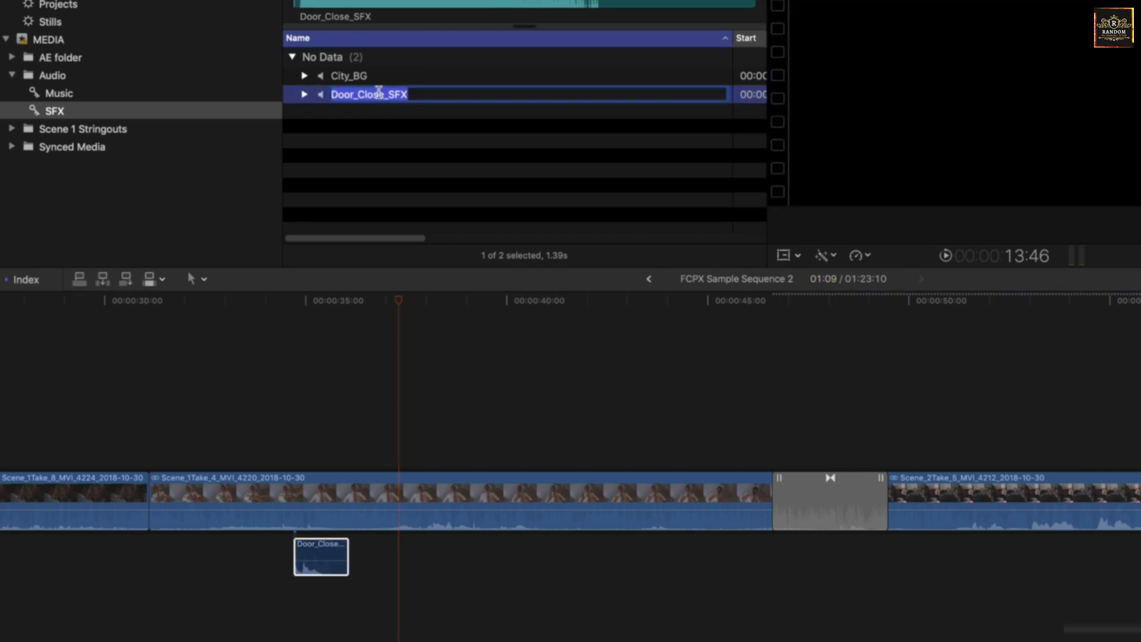
pyautogui.click(331, 546)
pyautogui.click(327, 98)
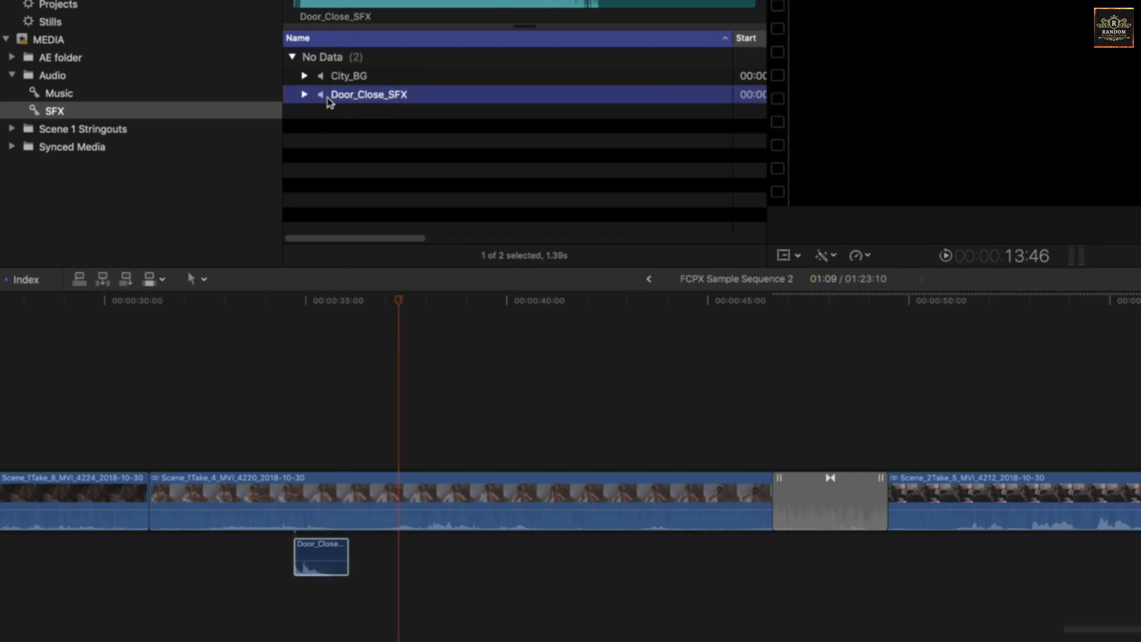
pyautogui.press('q')
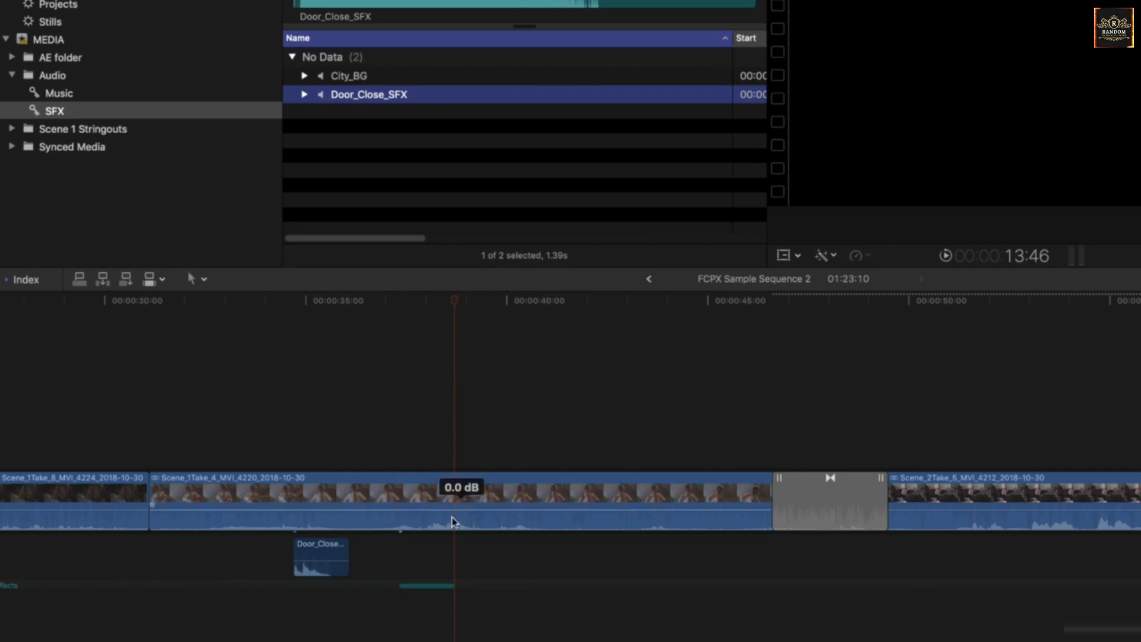
pyautogui.moveTo(407, 591); pyautogui.dragTo(329, 597)
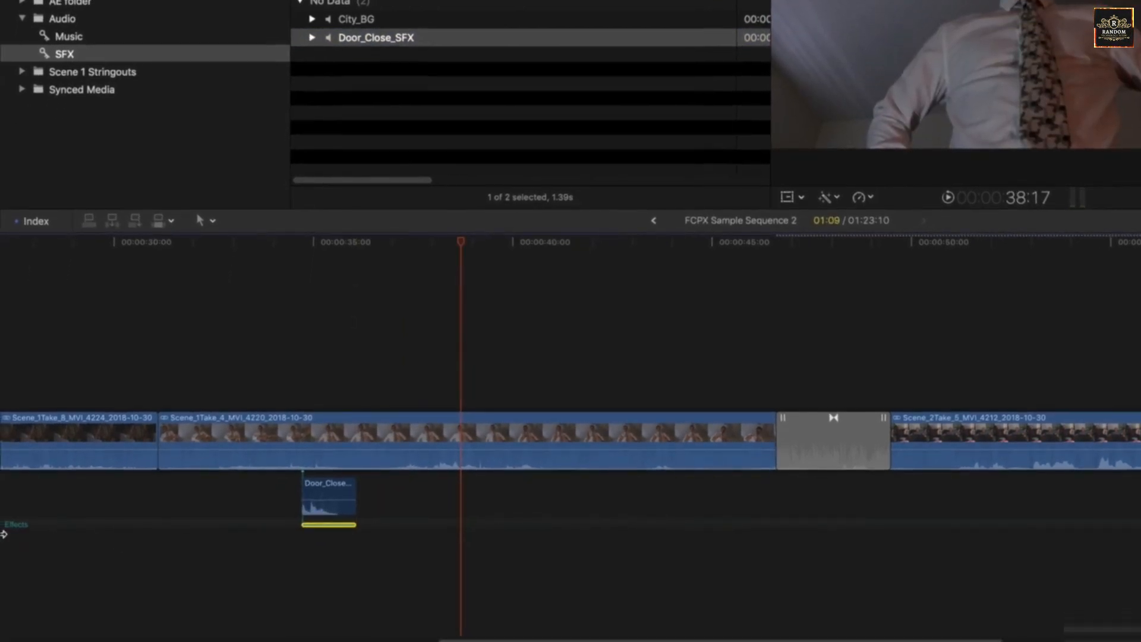
# Step: Open the timeline's role index and check the subroles under Effects, collapsing them again
pyautogui.click(5, 588)
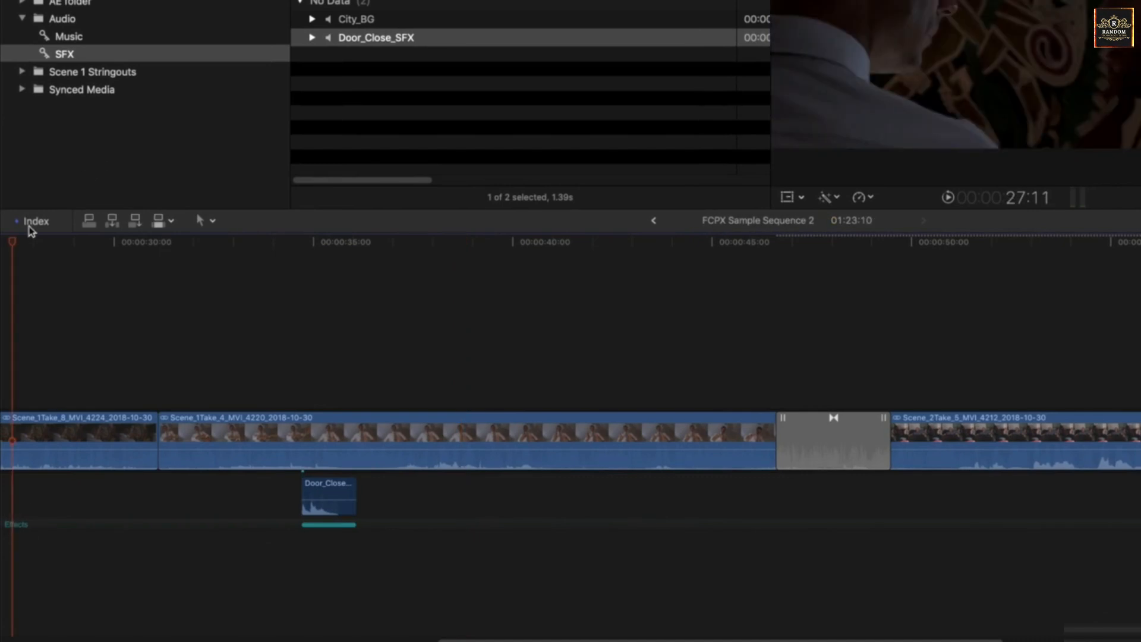
pyautogui.click(34, 221)
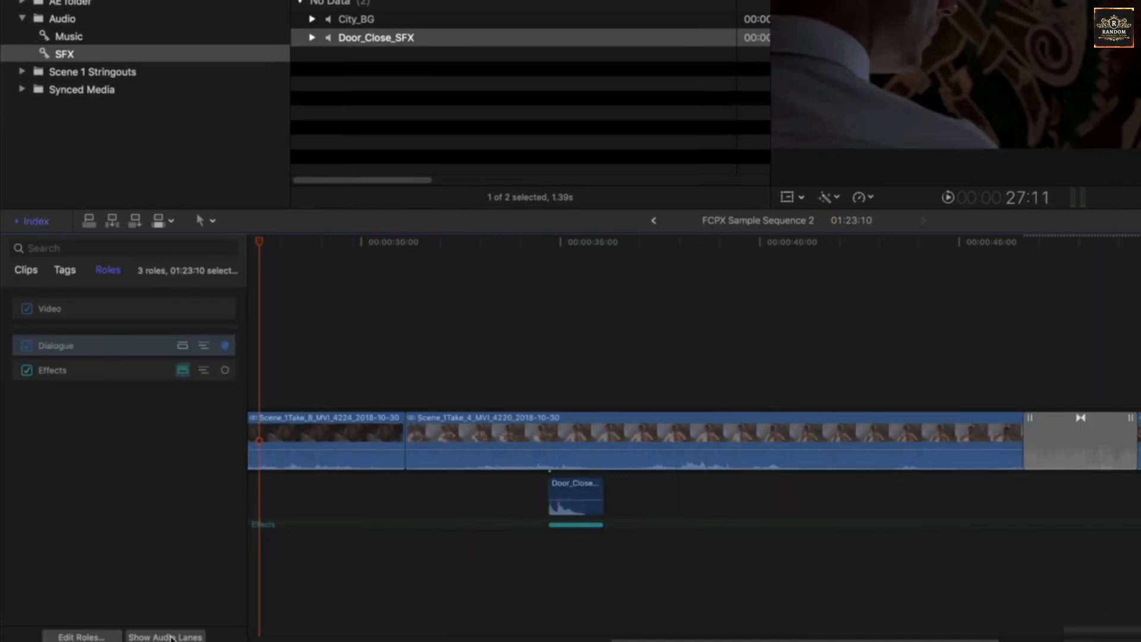
pyautogui.click(203, 371)
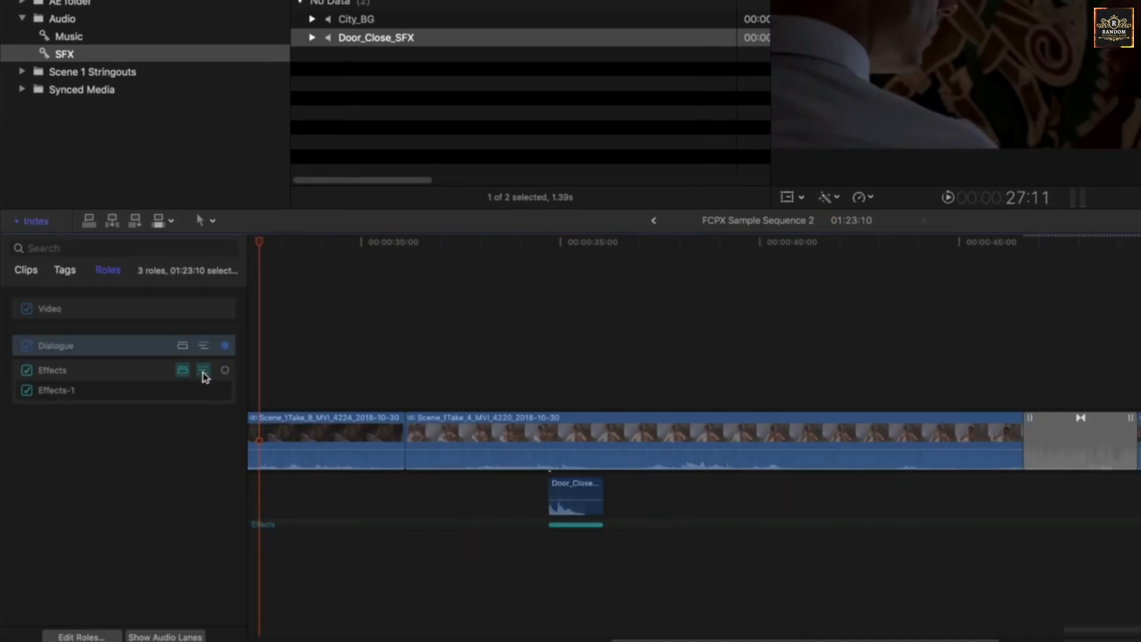
pyautogui.click(206, 390)
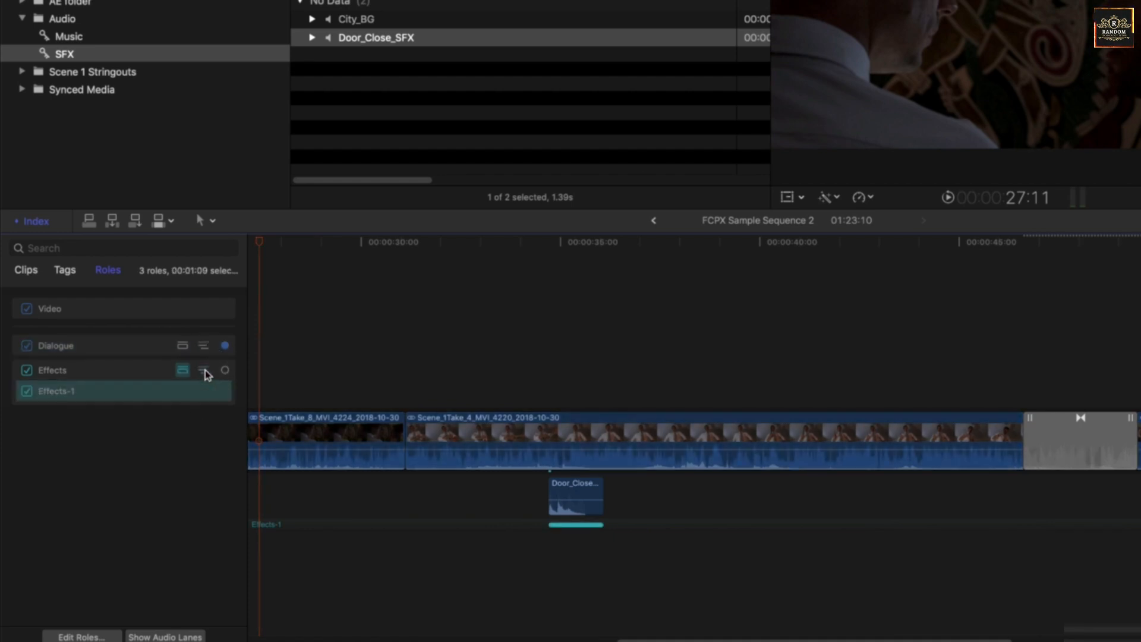
pyautogui.click(204, 371)
# Step: Turn off the focus on the Dialogue role so the Effects lane is full size, and hide the timeline index
pyautogui.click(226, 347)
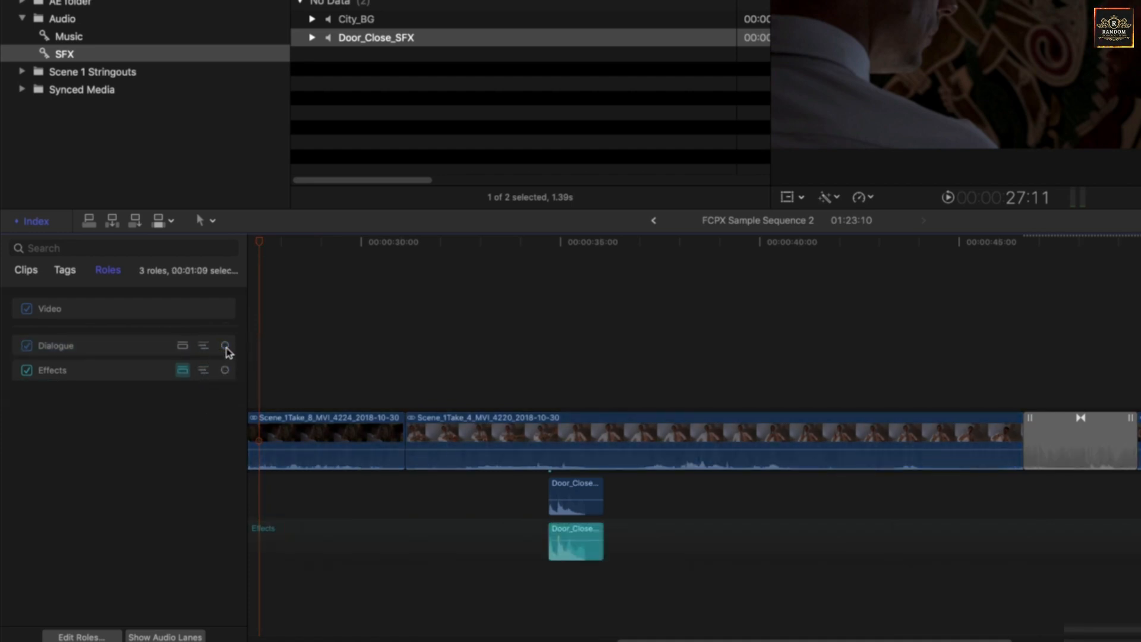
pyautogui.click(226, 345)
pyautogui.click(580, 468)
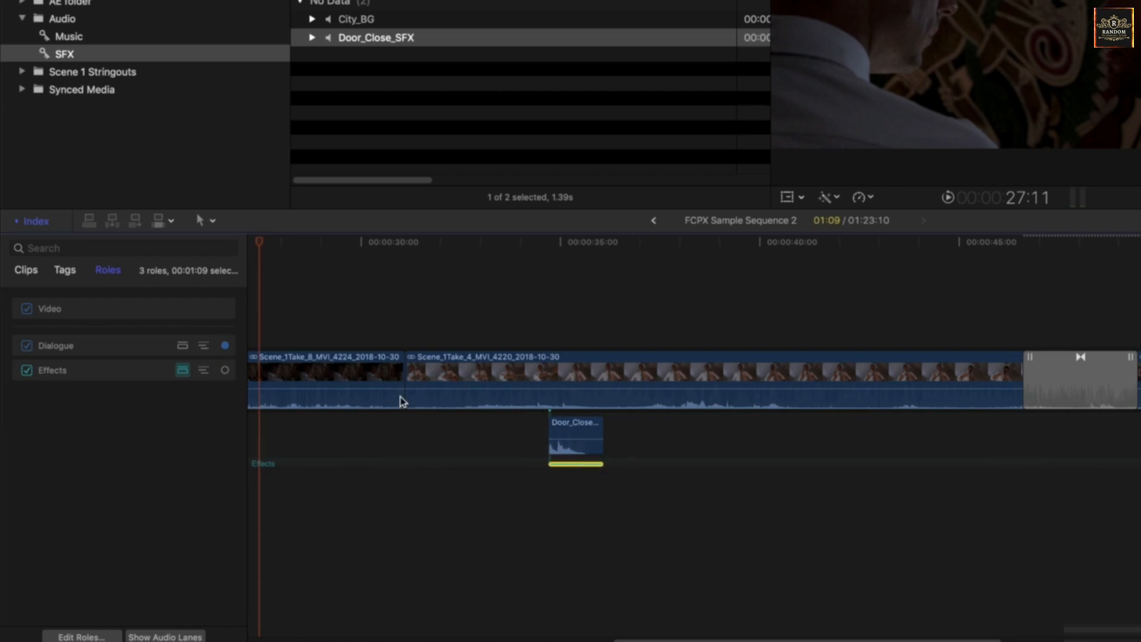
pyautogui.click(225, 346)
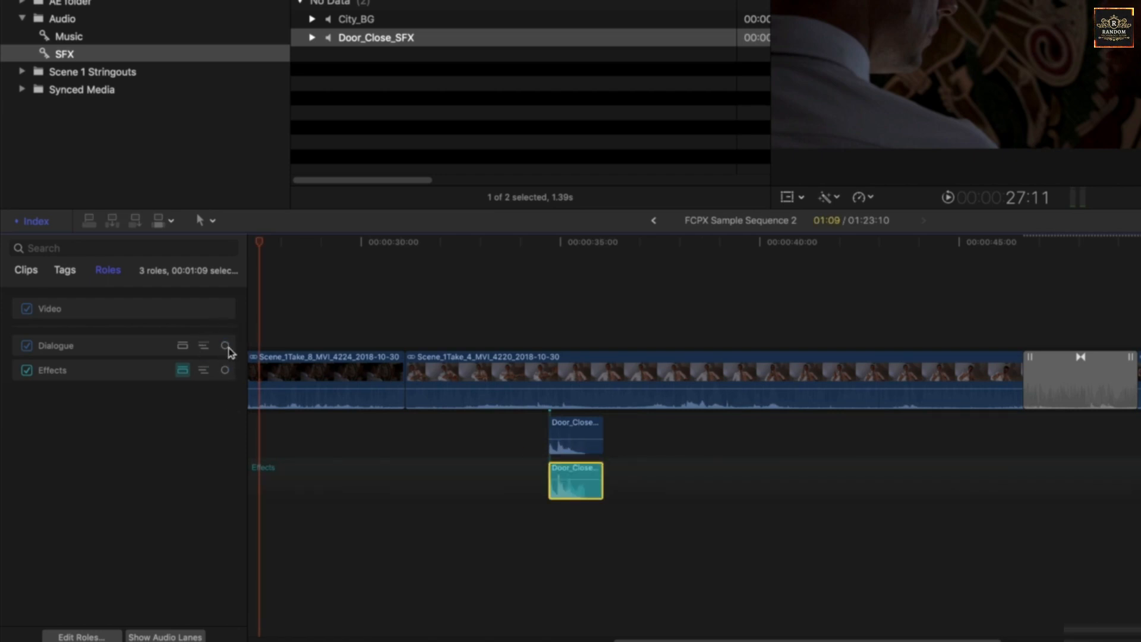
pyautogui.click(40, 222)
pyautogui.click(206, 553)
# Step: Set the Effects copy of Door_Close_SFX to -11.0 dB and delete the Dialogue-role copy above it
pyautogui.click(341, 489)
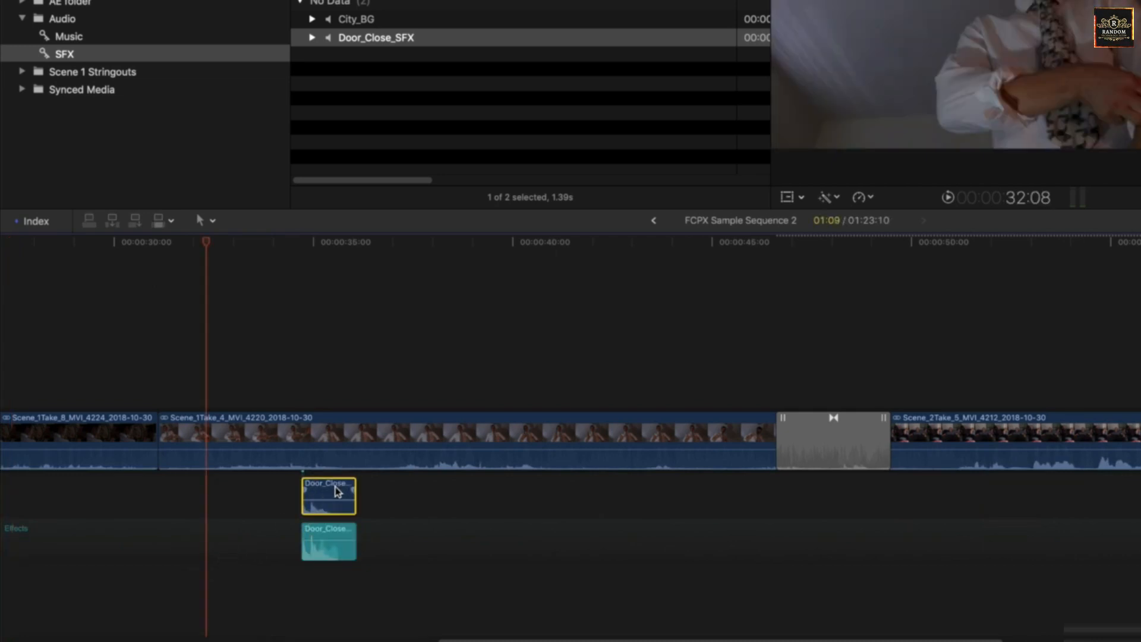
pyautogui.moveTo(339, 540); pyautogui.dragTo(340, 546)
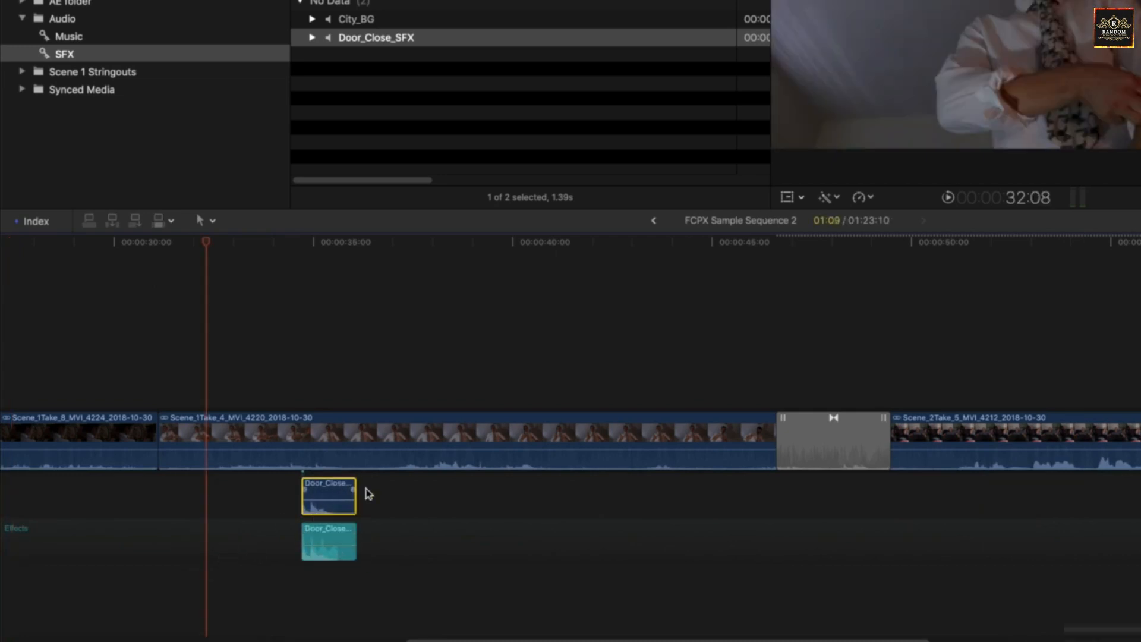
pyautogui.click(391, 488)
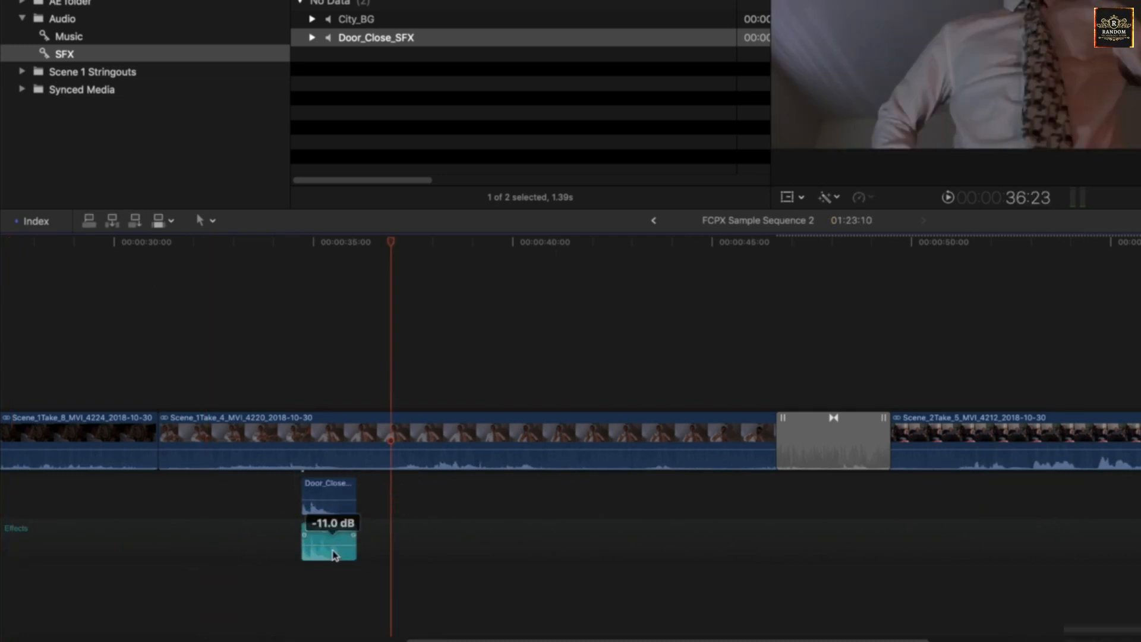
pyautogui.click(334, 493)
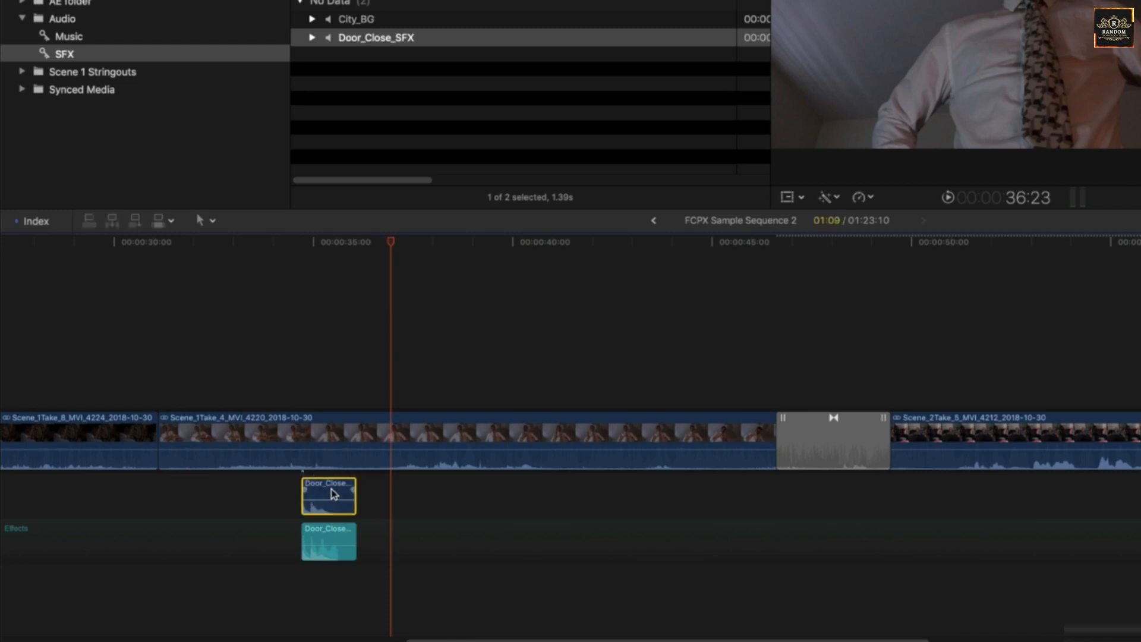
pyautogui.press('Delete')
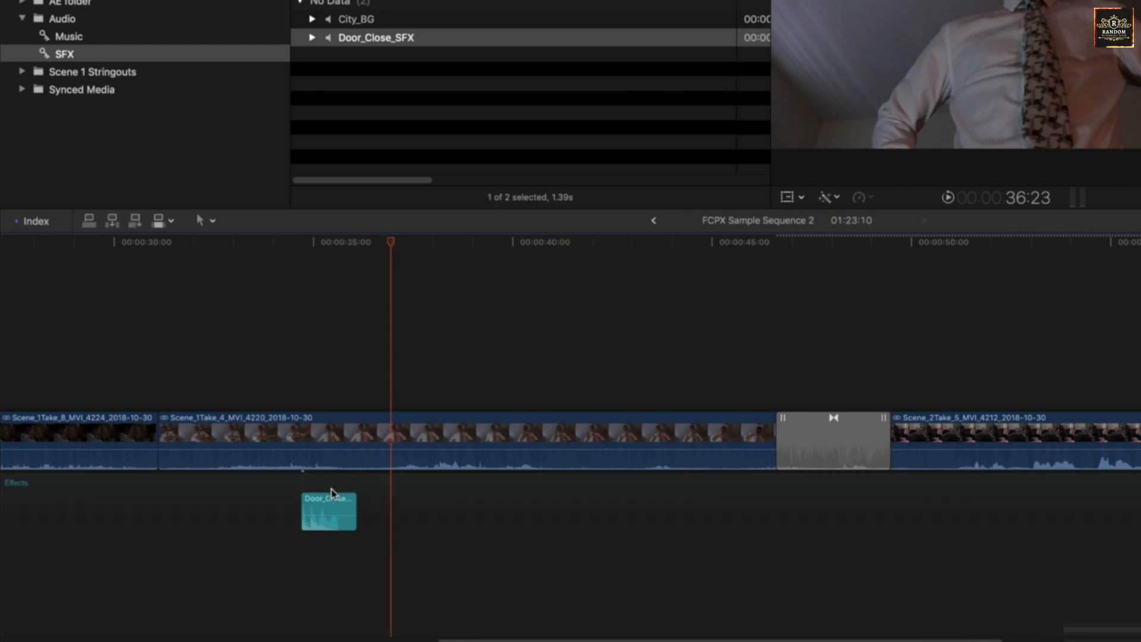
pyautogui.click(343, 491)
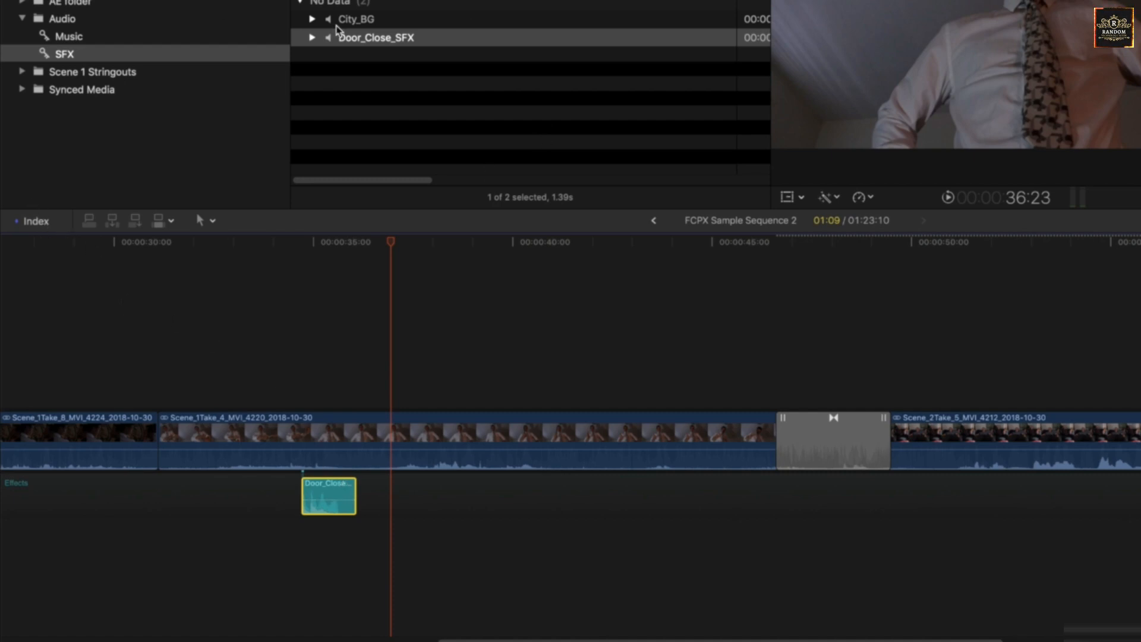
# Step: Connect City_BG at the start of the sequence and trim its end to the end of the transition before Scene_2Take_5_MVI_4212
pyautogui.click(356, 19)
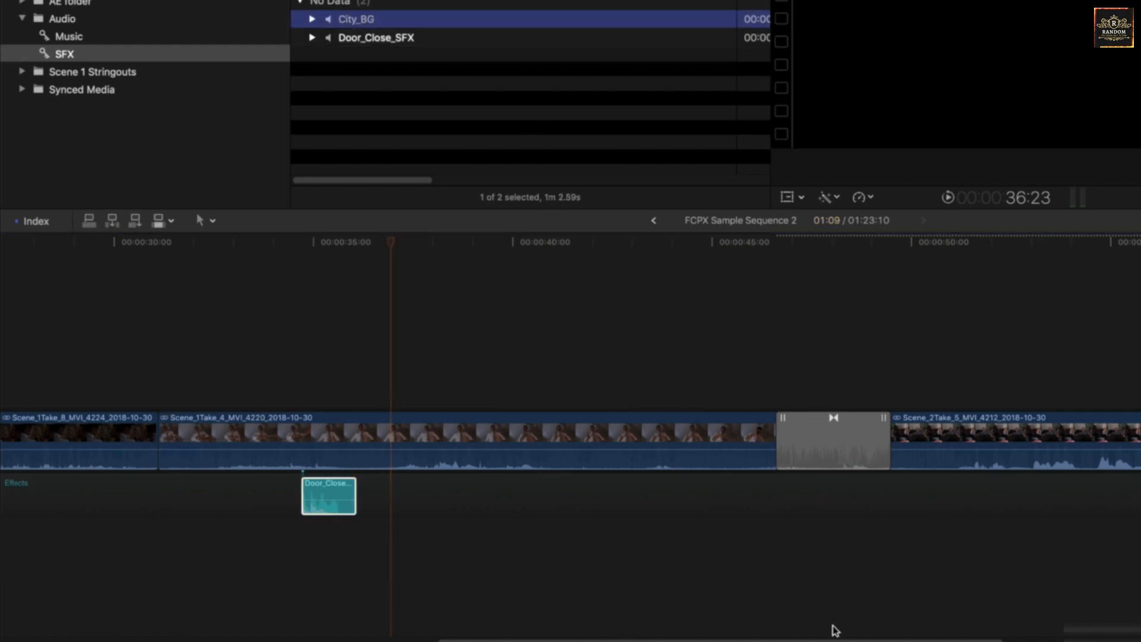
pyautogui.click(411, 243)
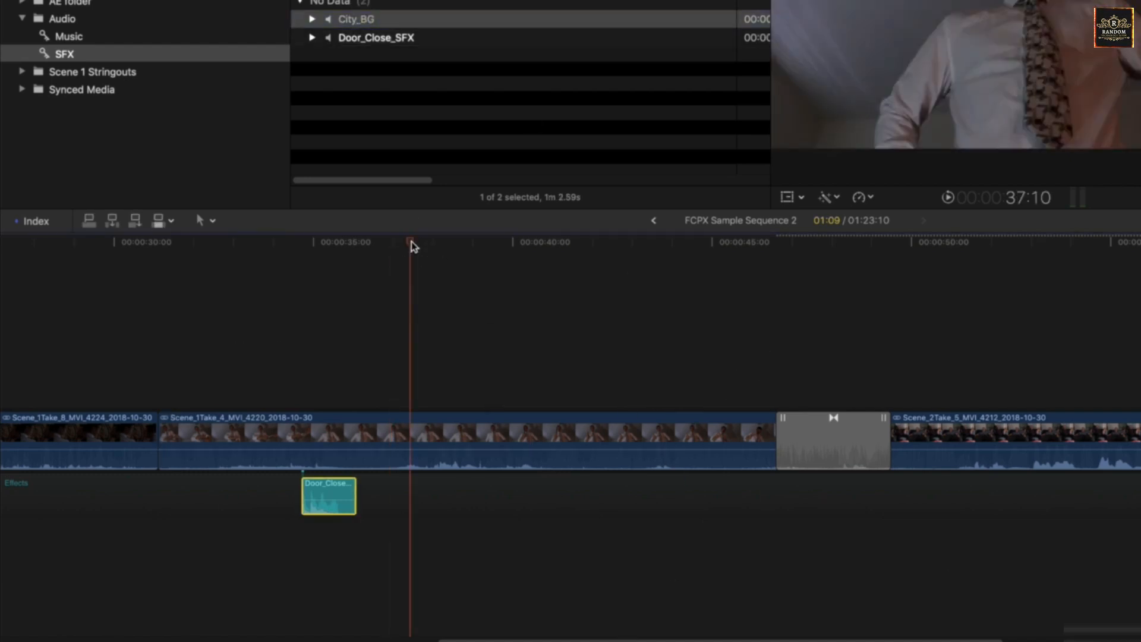
pyautogui.hotkey('shift', 'z')
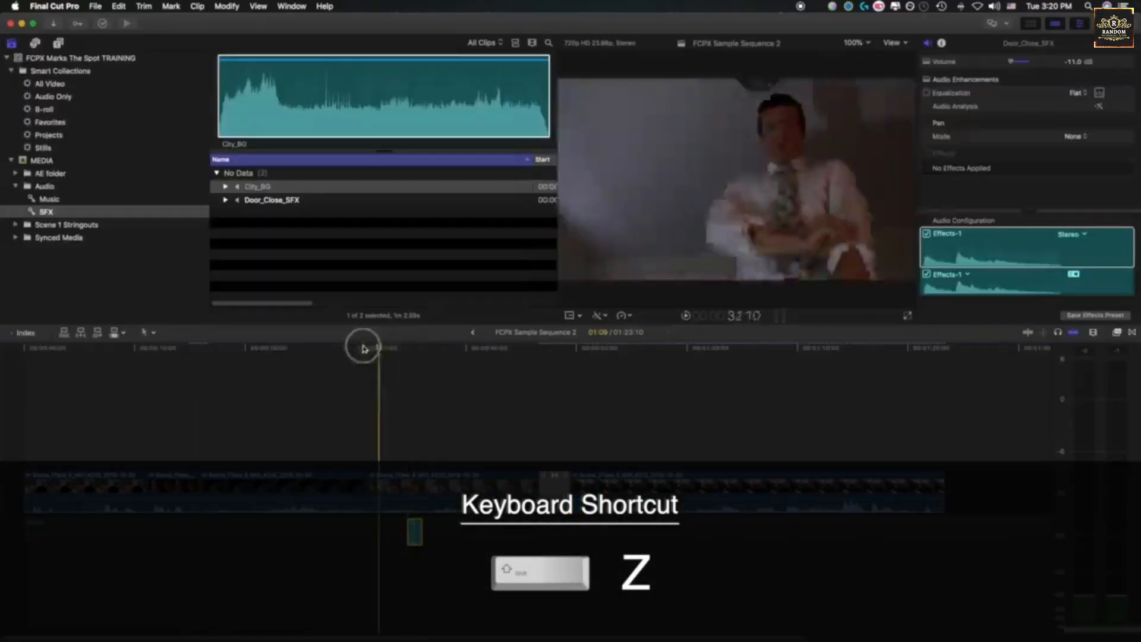
pyautogui.moveTo(362, 348); pyautogui.dragTo(18, 353)
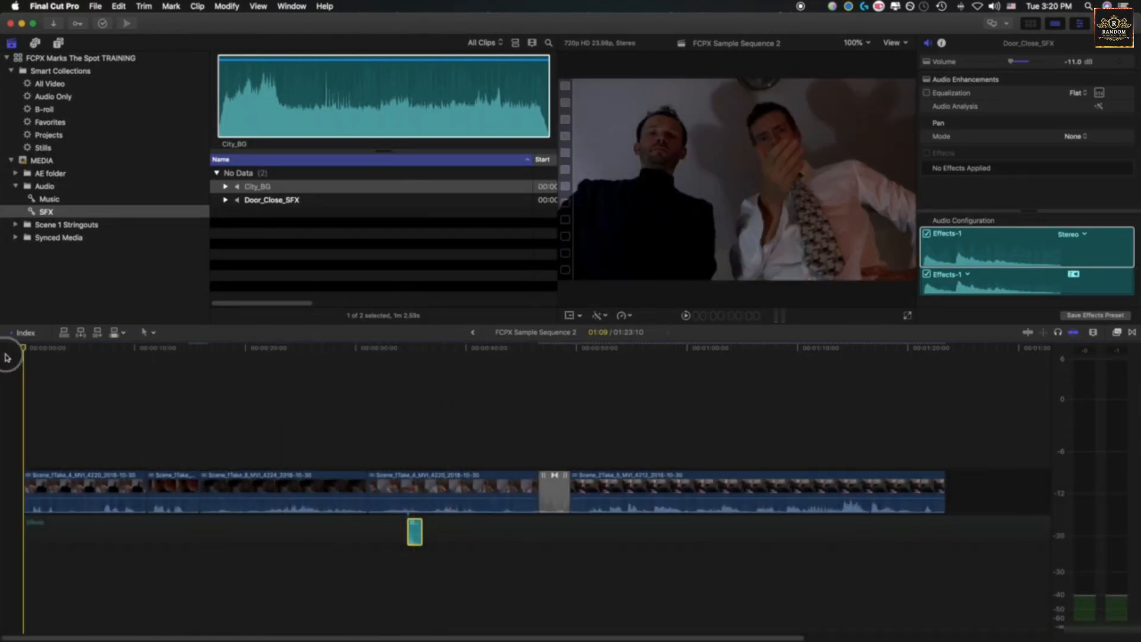
pyautogui.press('q')
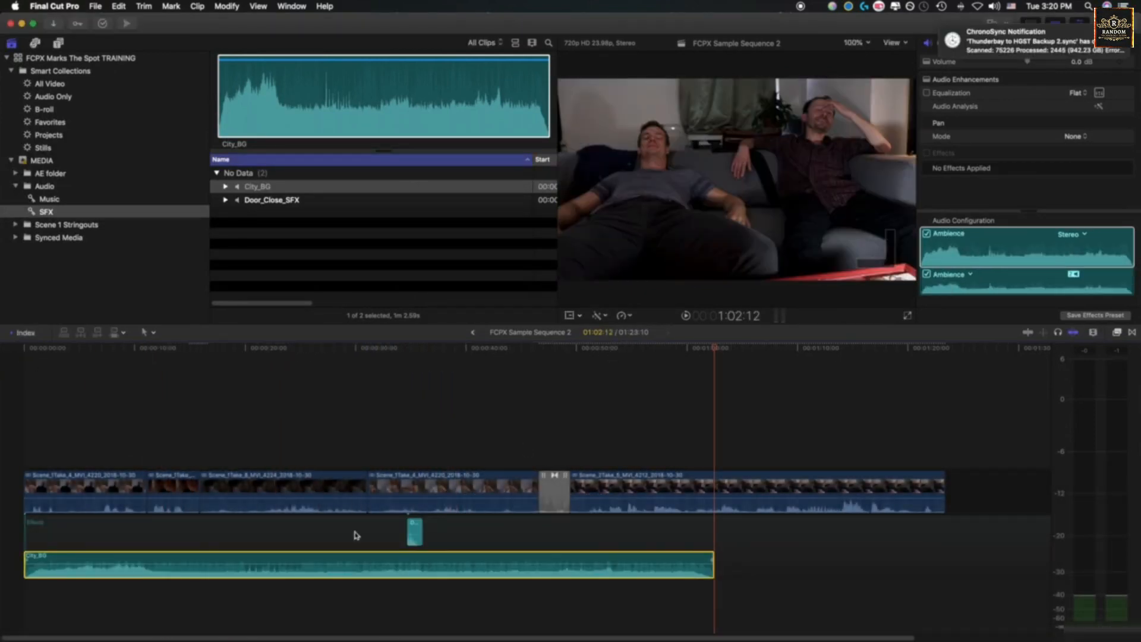
pyautogui.click(557, 483)
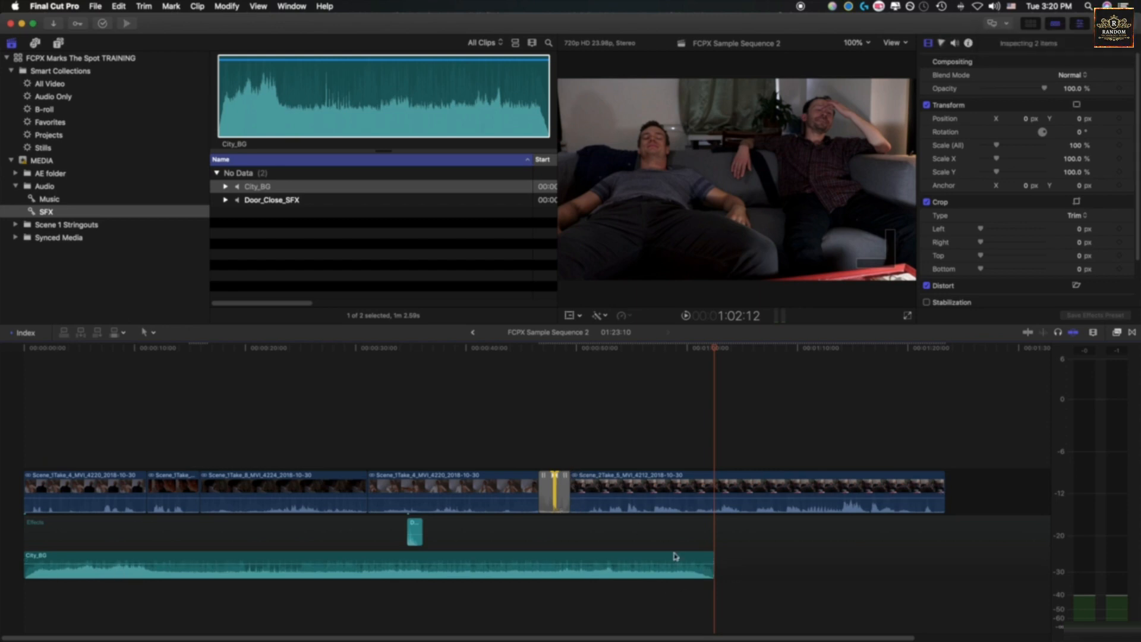
pyautogui.moveTo(718, 574); pyautogui.dragTo(569, 572)
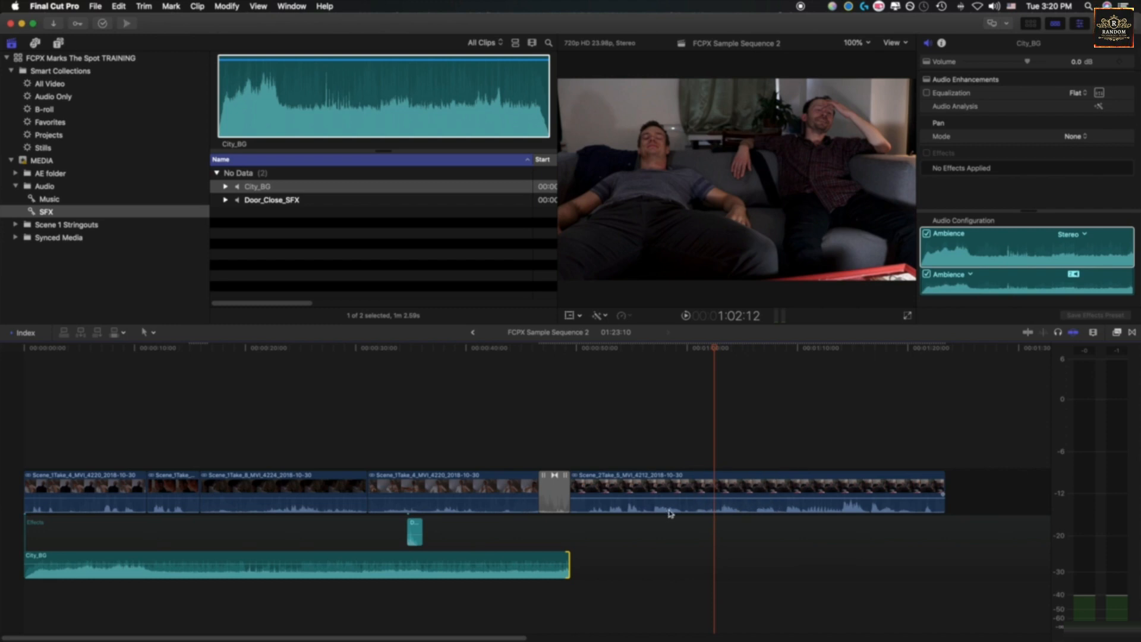
# Step: Assign the Music audio role to Music_Sample in the Music collection and review its role options again
pyautogui.click(49, 200)
pyautogui.click(266, 189)
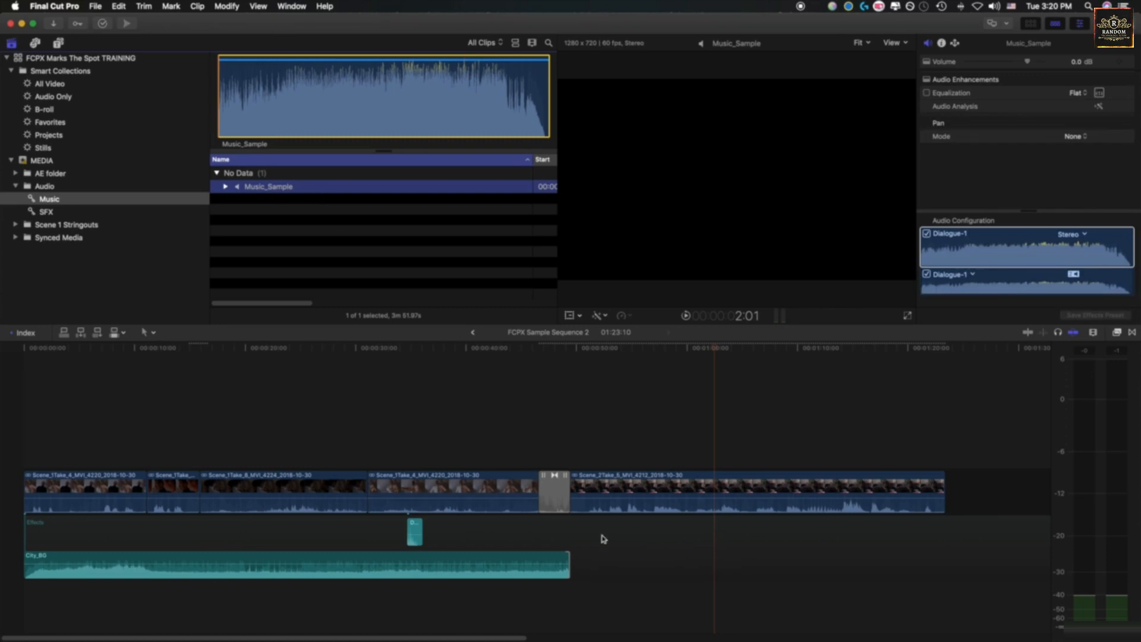
pyautogui.click(428, 119)
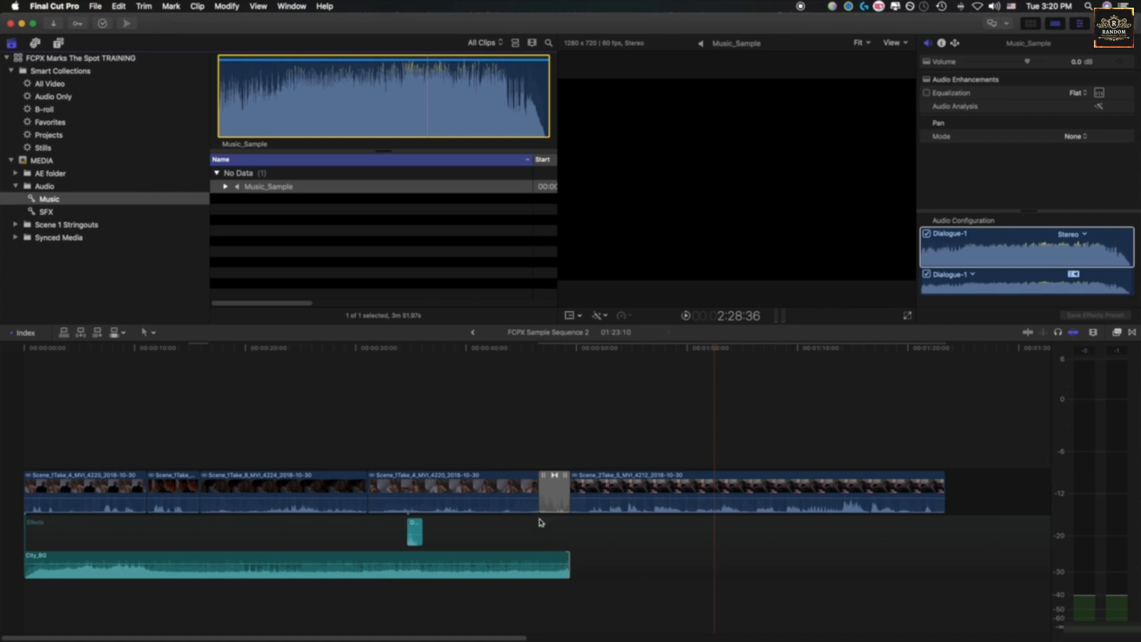
pyautogui.click(542, 475)
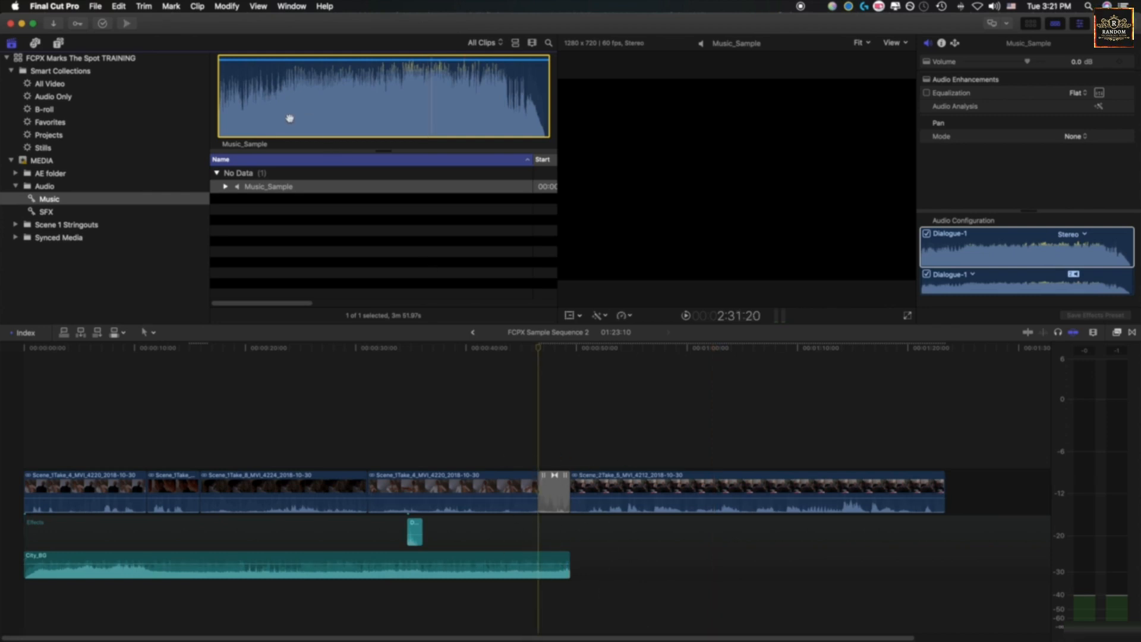
pyautogui.rightClick(242, 192)
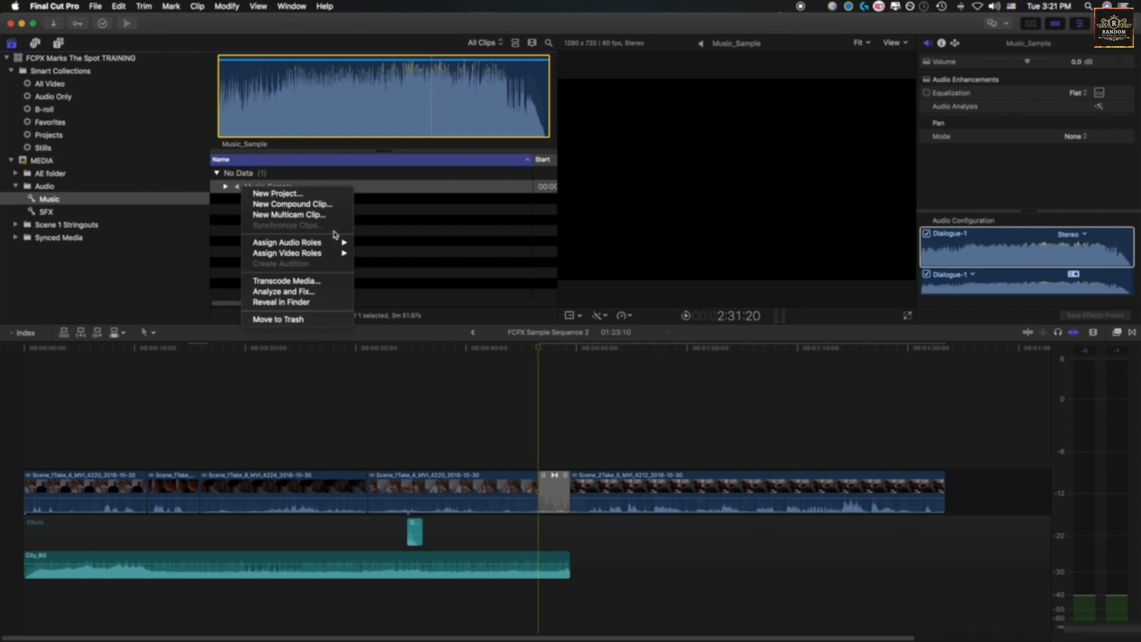
pyautogui.moveTo(338, 243)
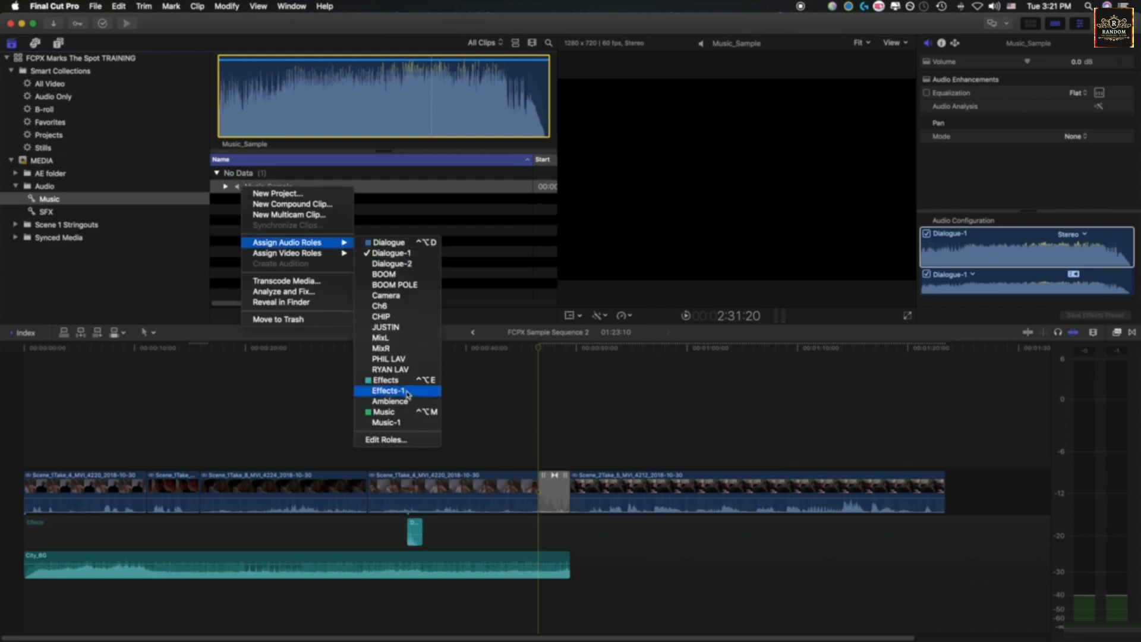
pyautogui.click(411, 412)
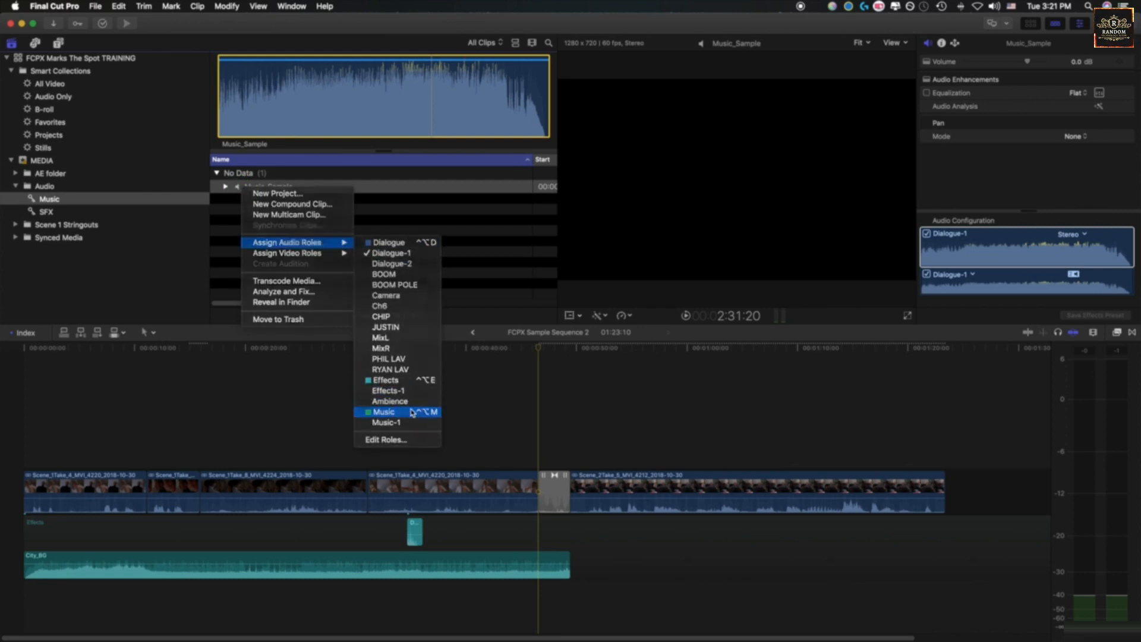
pyautogui.rightClick(266, 189)
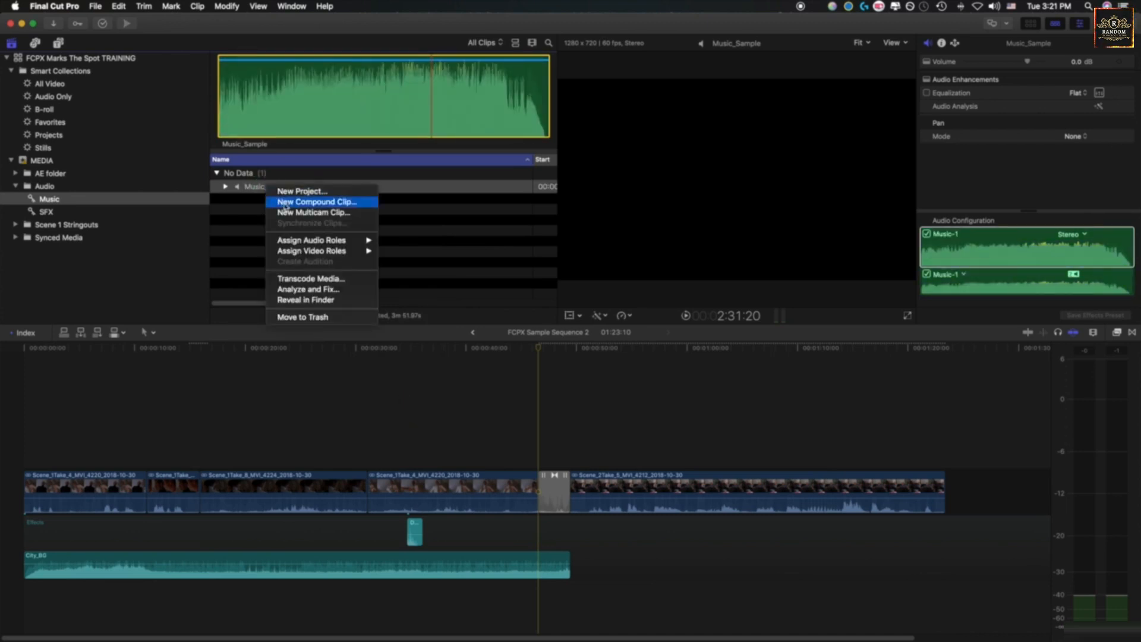
pyautogui.moveTo(357, 240)
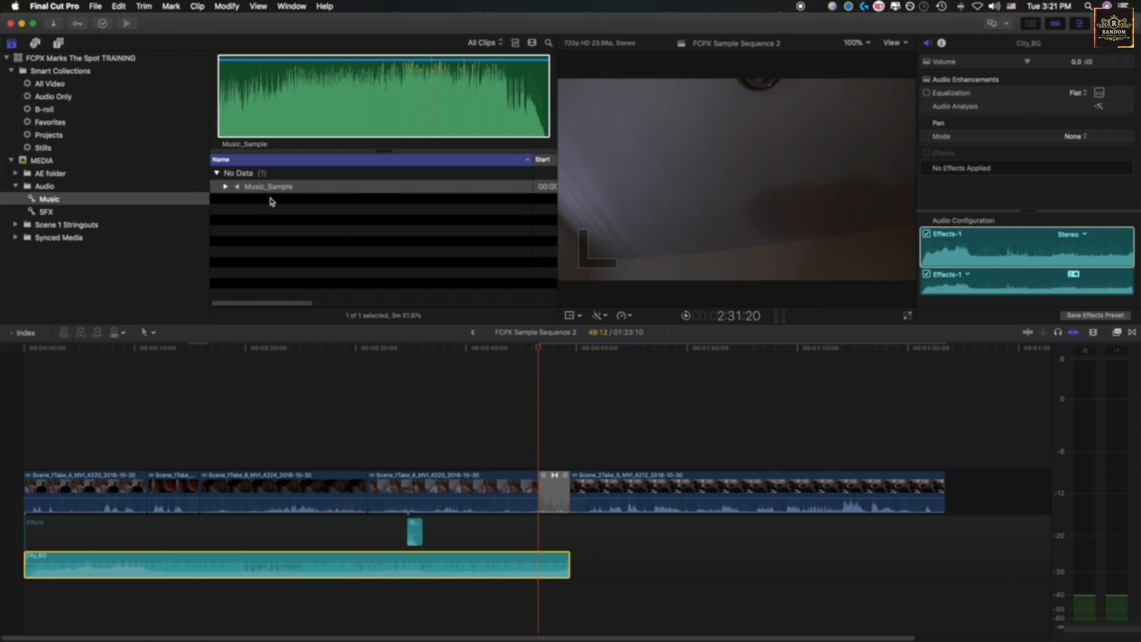
# Step: Connect Music_Sample from the browser to the sequence at the start of the transition before Scene_2Take_5_MVI_4212
pyautogui.click(237, 189)
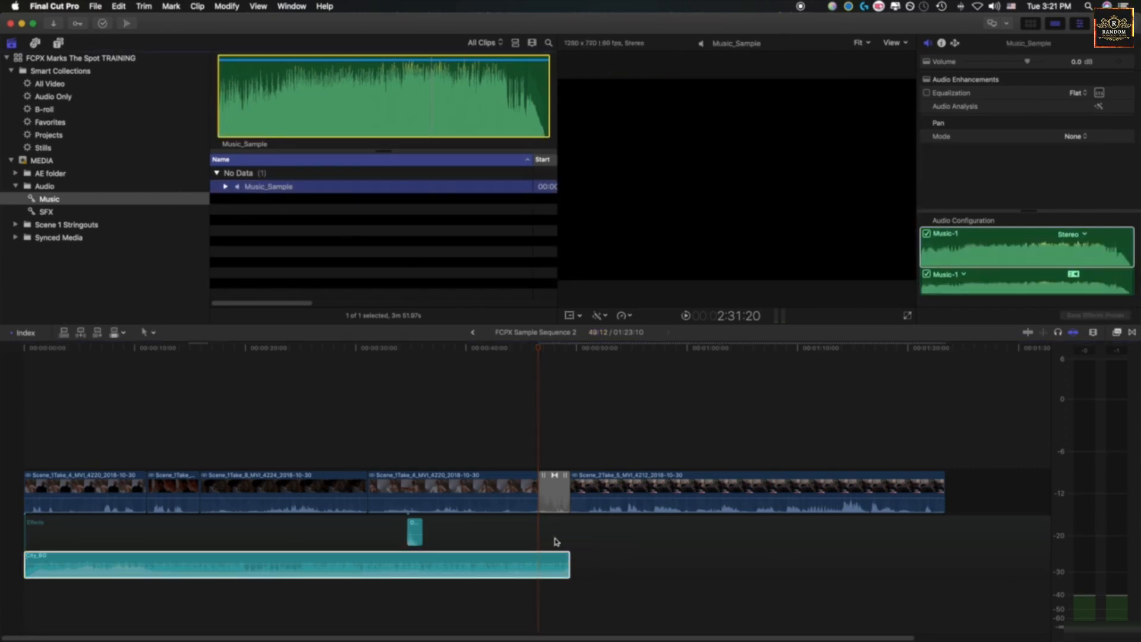
pyautogui.click(539, 349)
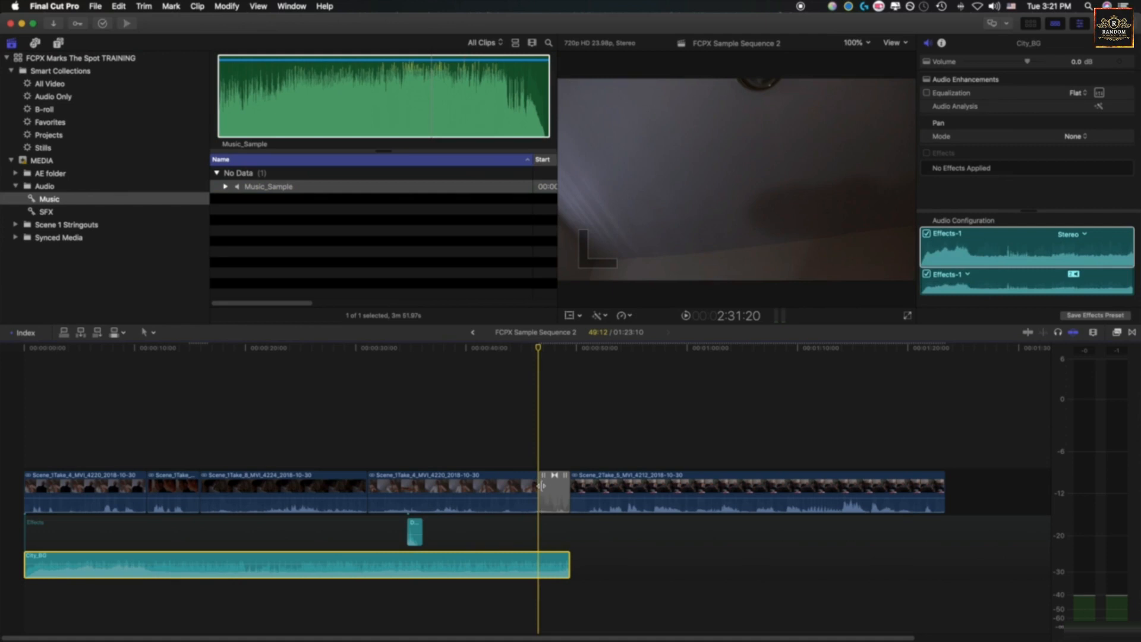
pyautogui.press('q')
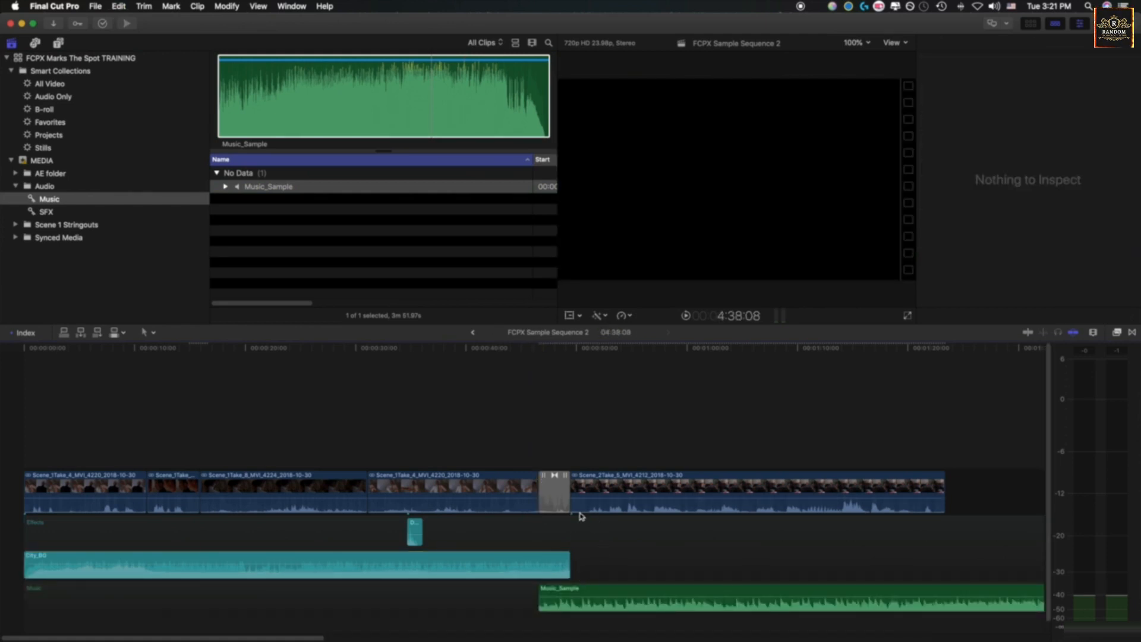
# Step: Examine how far Music_Sample extends past the last video clip in the timeline
pyautogui.scroll(-1, 584, 510)
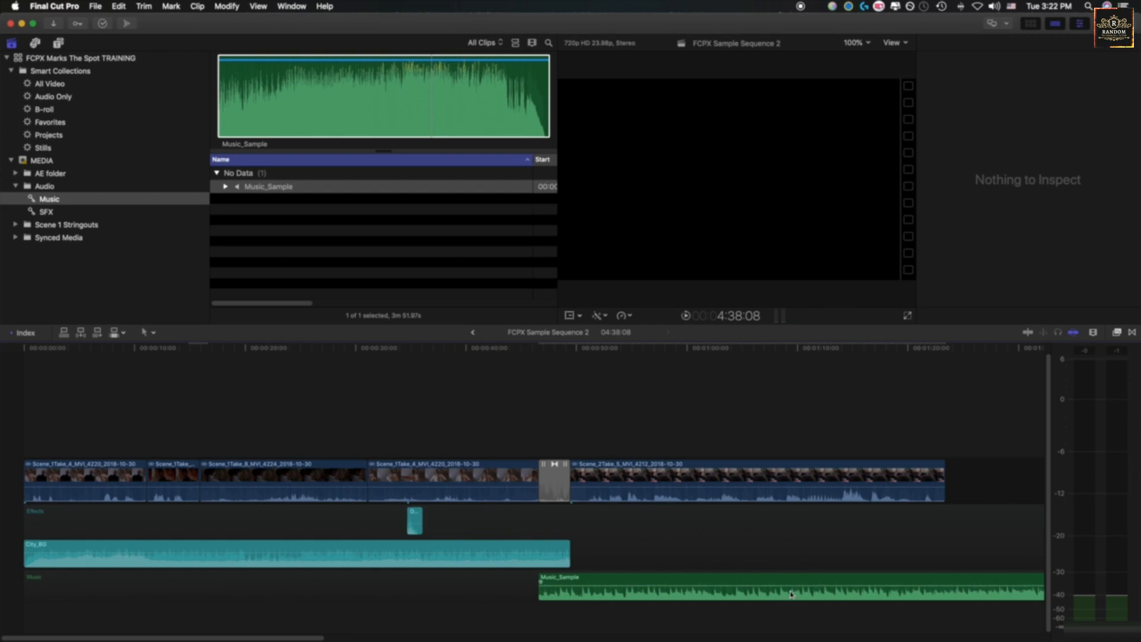
pyautogui.click(806, 570)
pyautogui.hscroll(2, 864, 560)
pyautogui.hscroll(10, 865, 560)
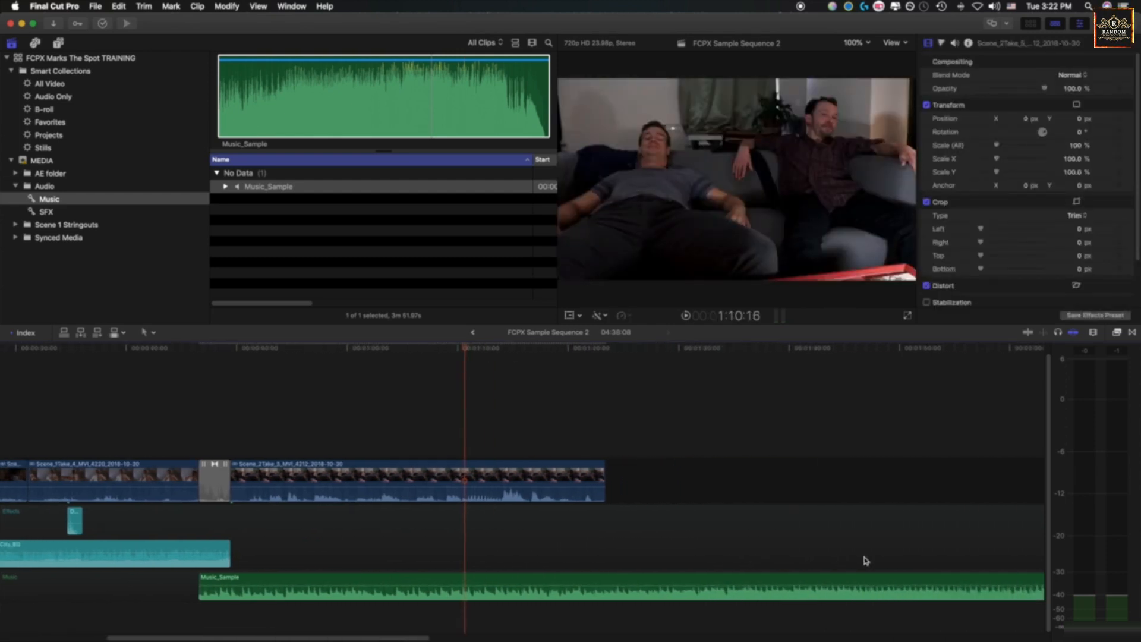
pyautogui.hscroll(3, 865, 560)
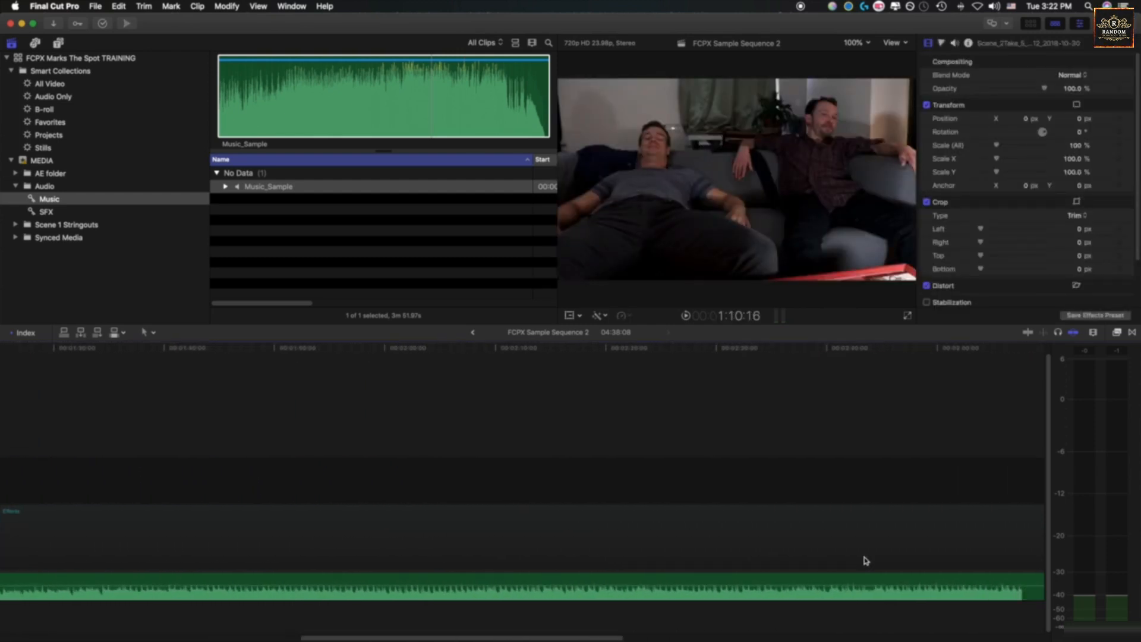
pyautogui.hscroll(-5, 856, 558)
pyautogui.hscroll(-3, 834, 556)
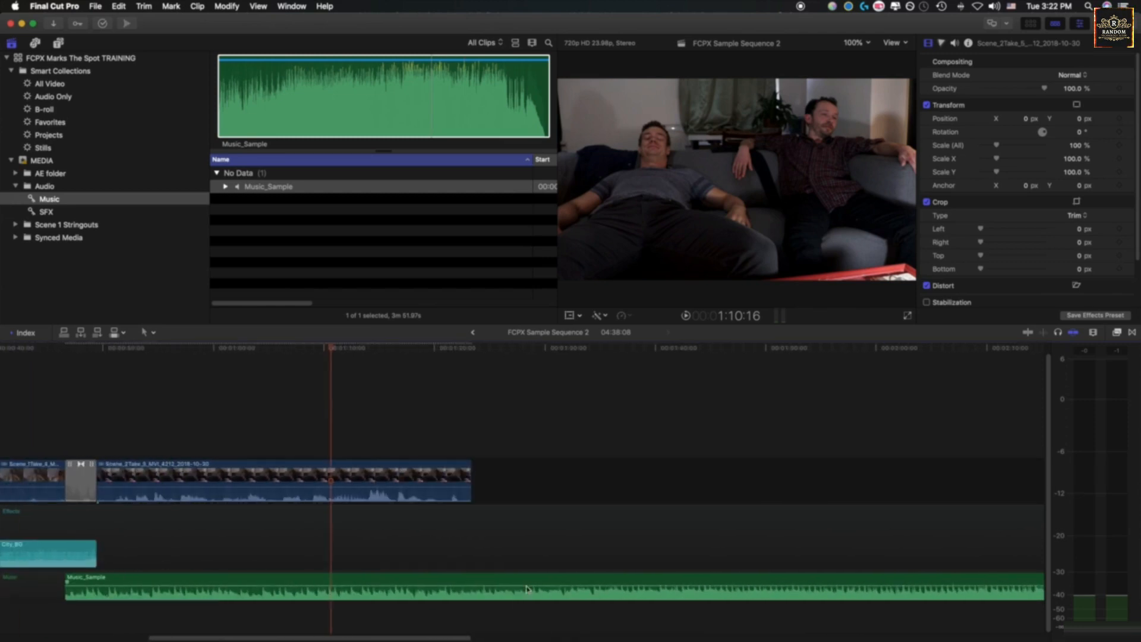
# Step: Cut Music_Sample just past the end of the last video clip and delete the excess portion
pyautogui.press('b')
pyautogui.click(486, 581)
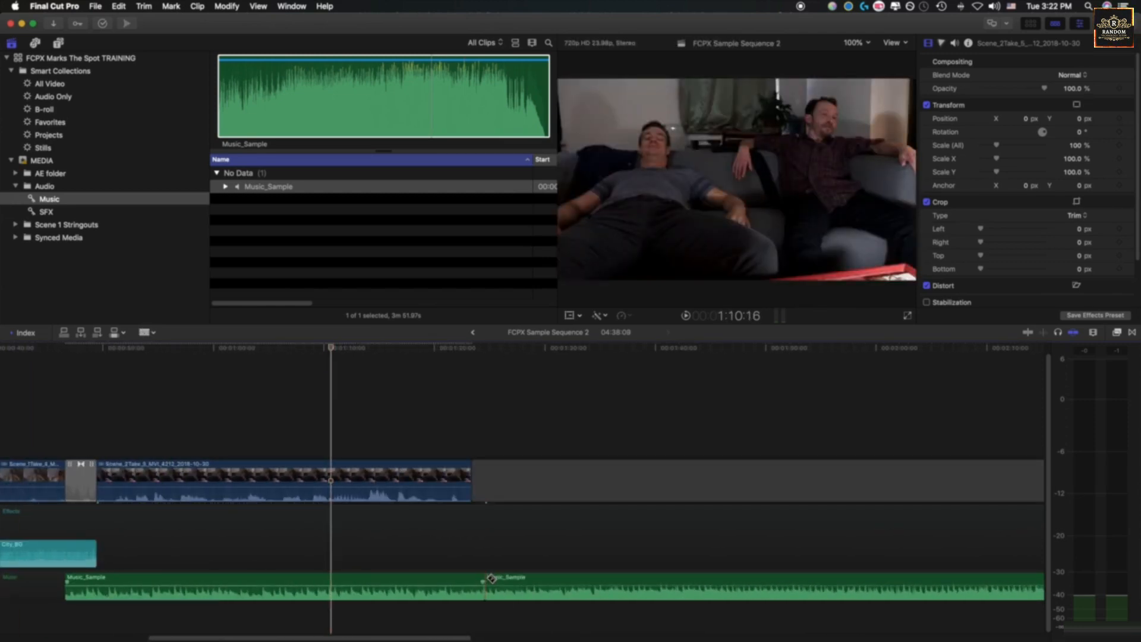
pyautogui.press('a')
pyautogui.click(507, 581)
pyautogui.press('Delete')
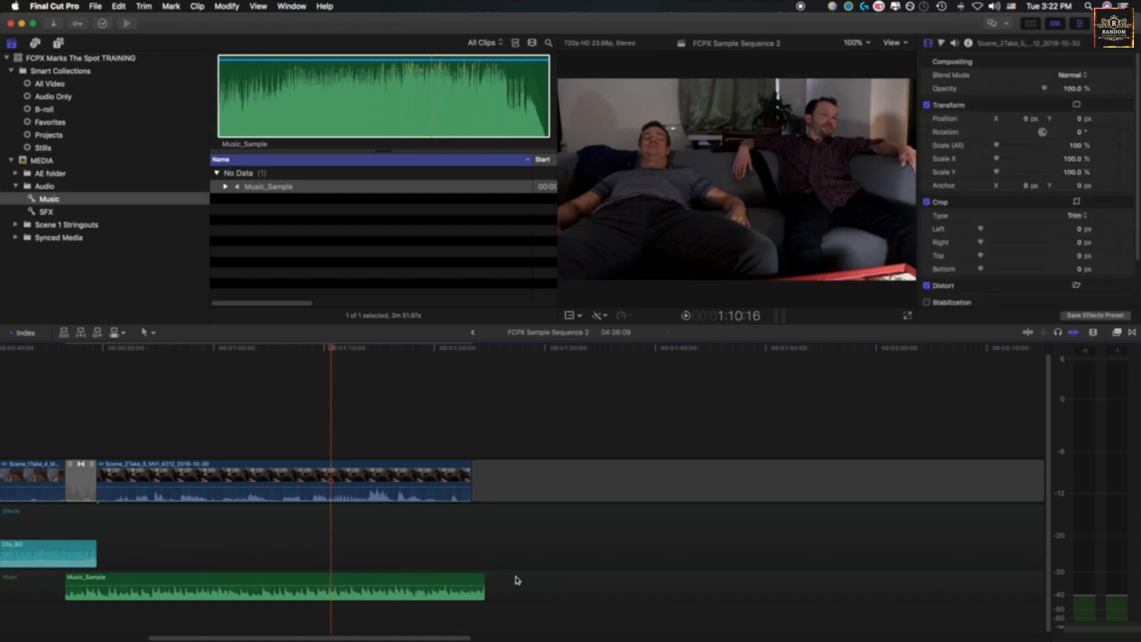
# Step: Show the audio lanes so each clip's audio sits apart from its video, and return the playhead to the sequence start
pyautogui.hscroll(-6, 511, 580)
pyautogui.hscroll(-5, 516, 581)
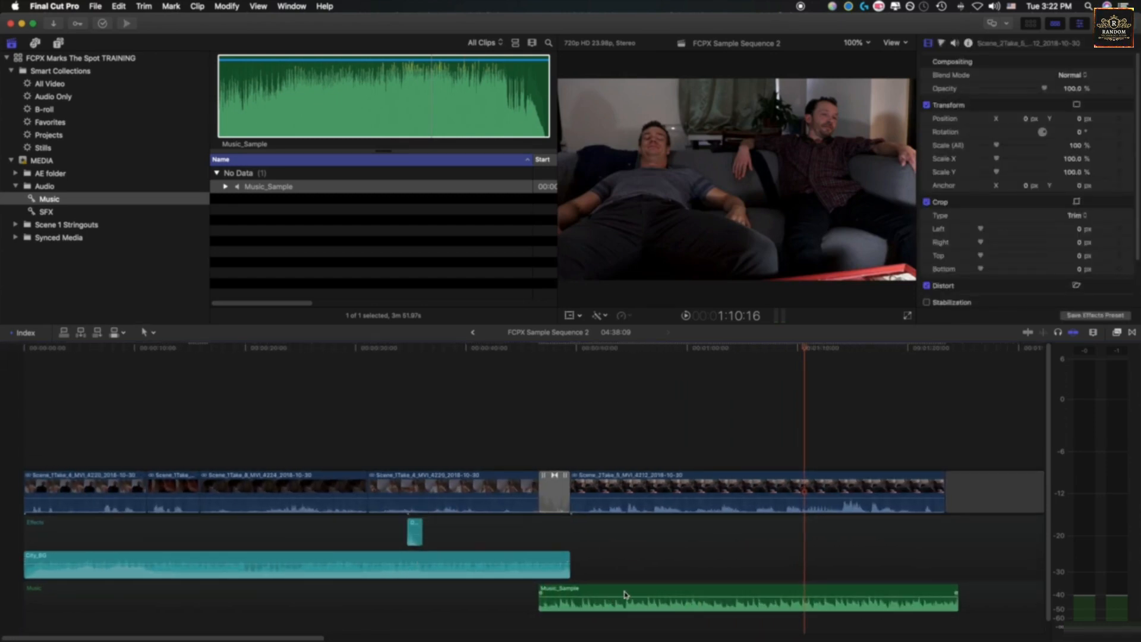
pyautogui.click(462, 483)
pyautogui.click(620, 488)
pyautogui.click(514, 486)
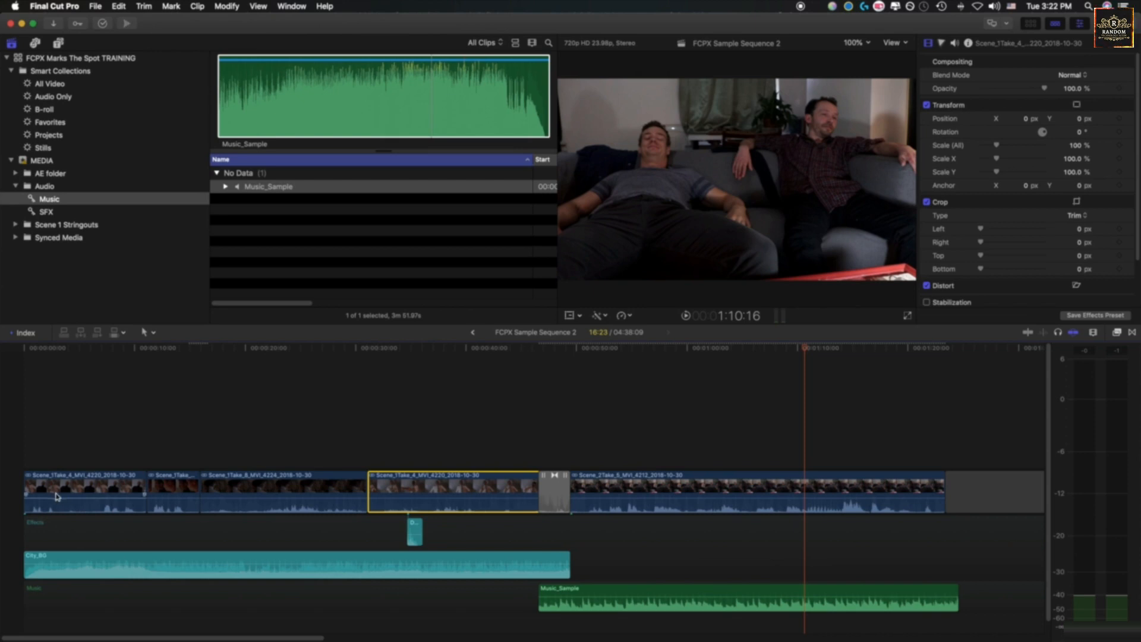
pyautogui.click(259, 7)
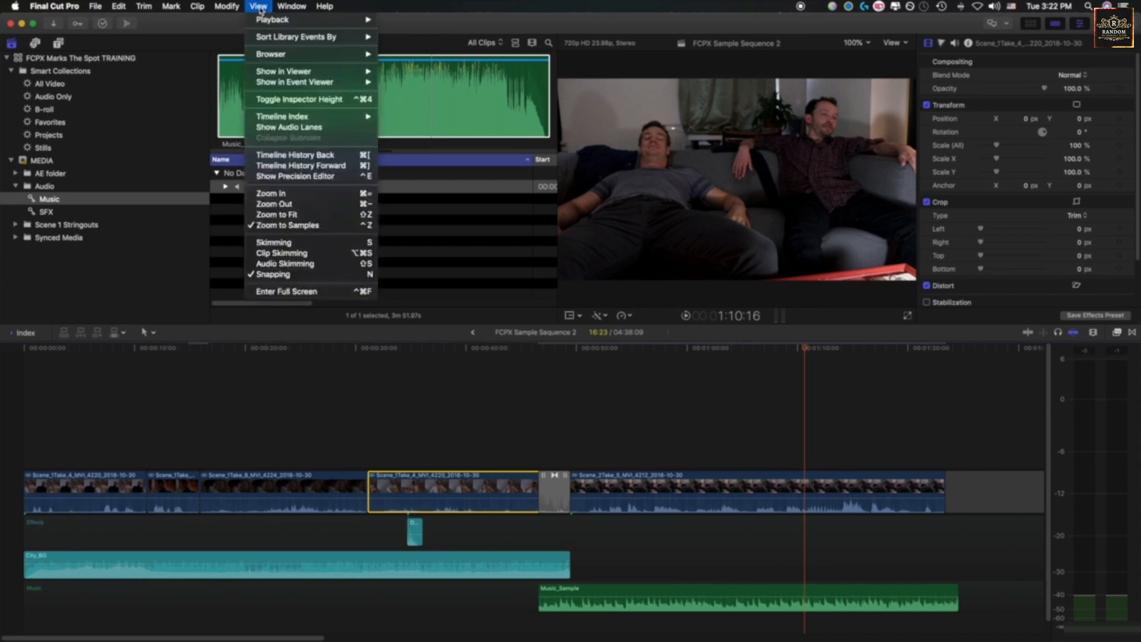
pyautogui.click(299, 128)
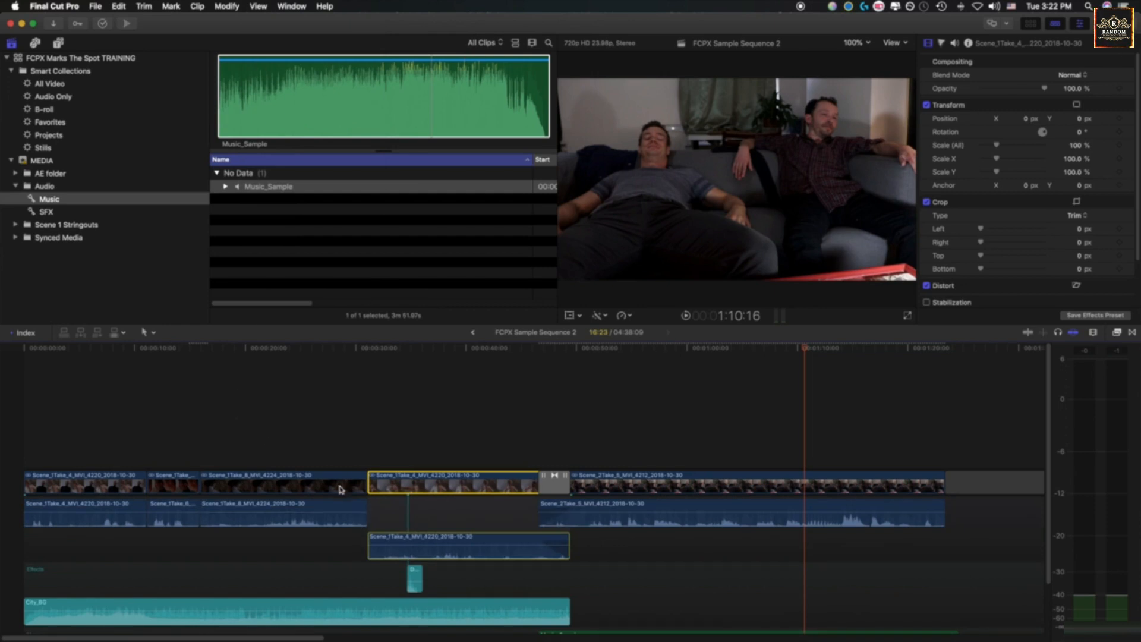
pyautogui.scroll(-3, 339, 489)
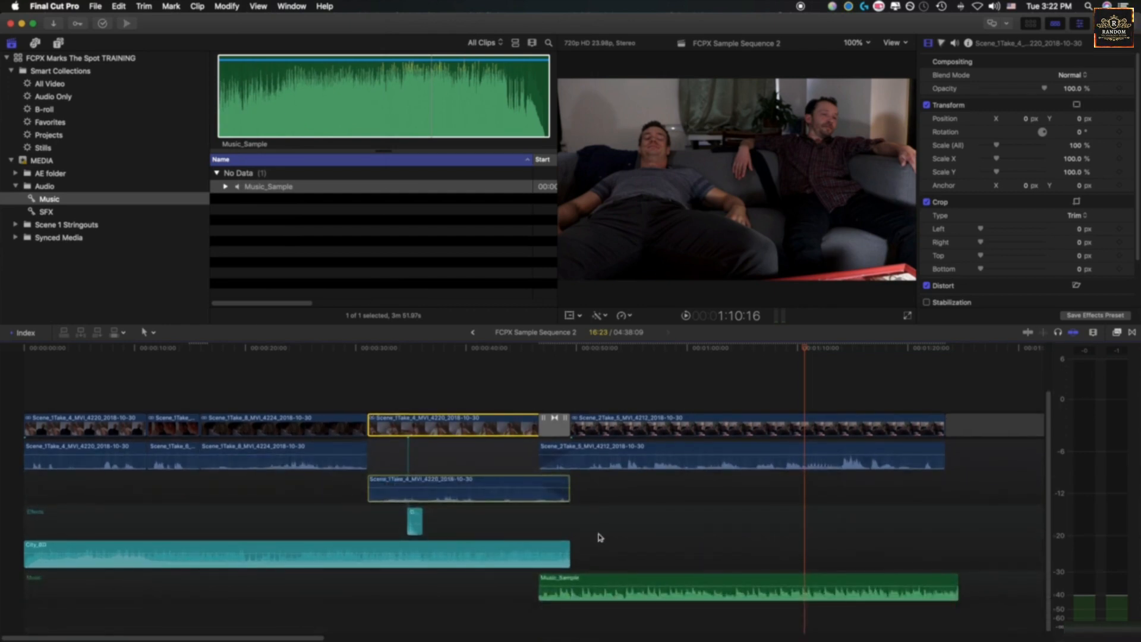
pyautogui.scroll(1, 612, 486)
pyautogui.press('Home')
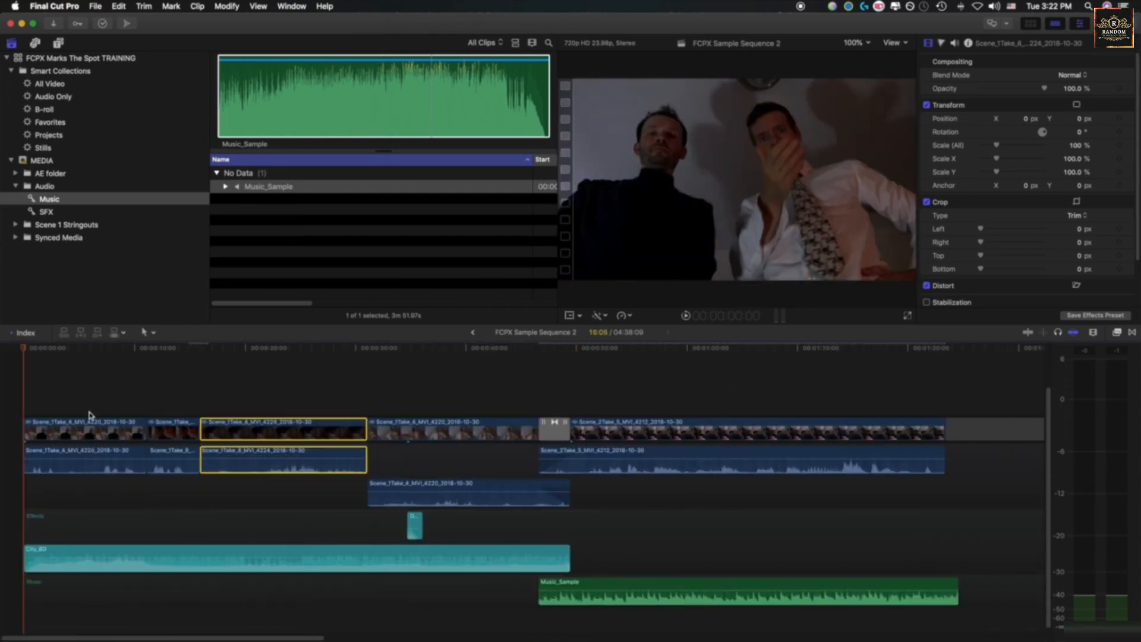
# Step: Open the timeline index's role list and highlight the Dialogue, Effects and Music roles in turn
pyautogui.click(23, 332)
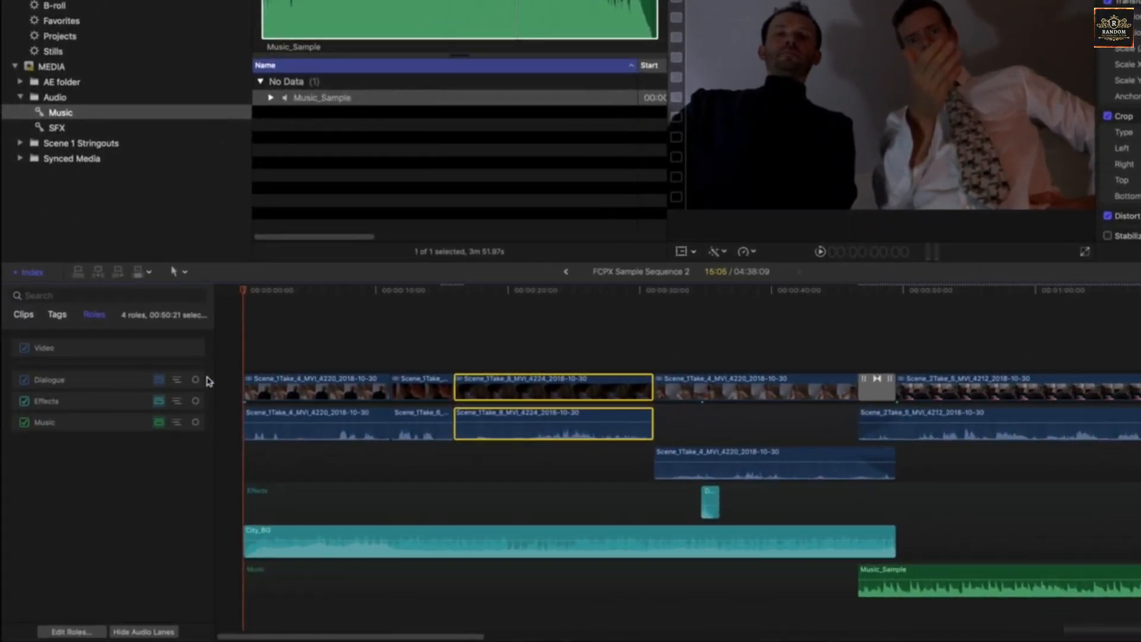
pyautogui.click(95, 382)
pyautogui.click(84, 401)
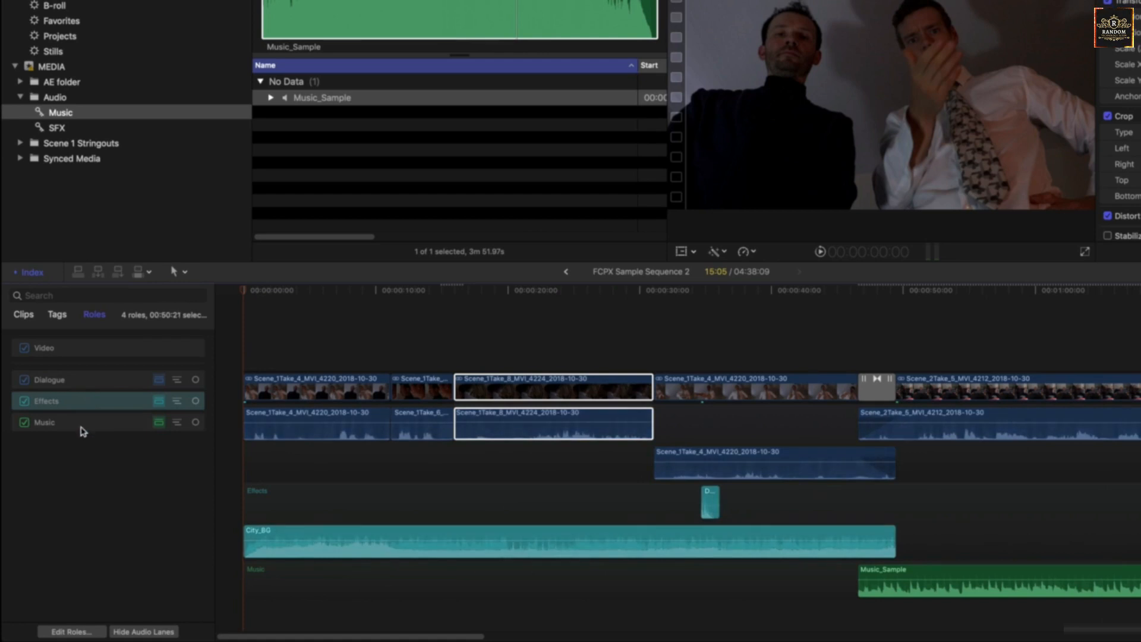
pyautogui.click(81, 425)
pyautogui.click(87, 395)
pyautogui.click(98, 380)
# Step: Focus the timeline on the Dialogue, Effects and Music roles in turn, ending on Music
pyautogui.click(196, 380)
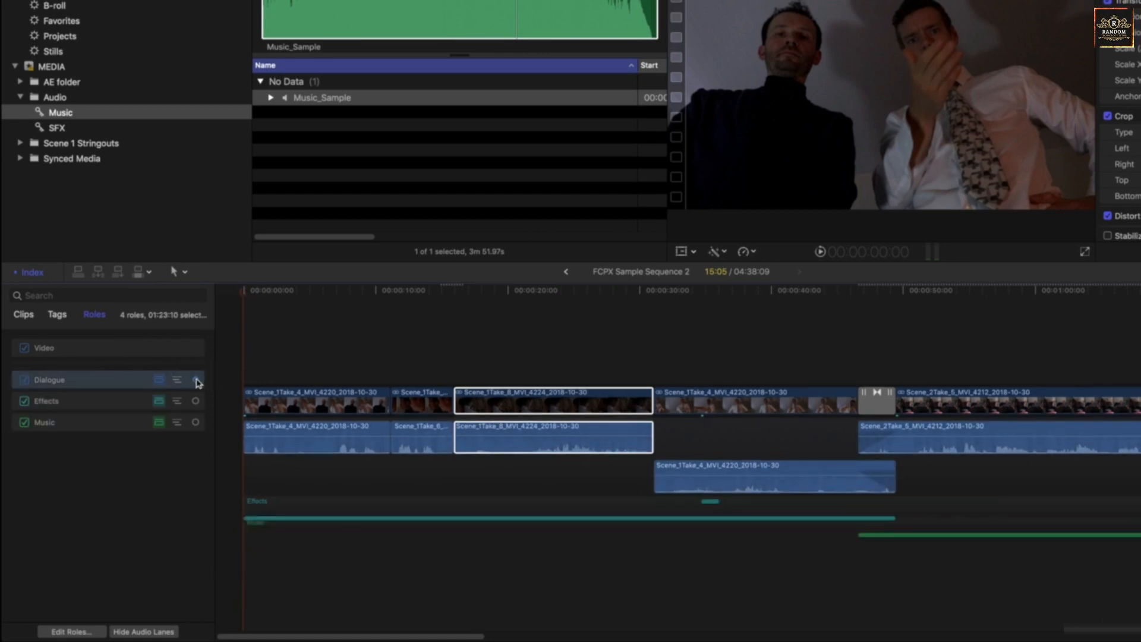
pyautogui.click(196, 400)
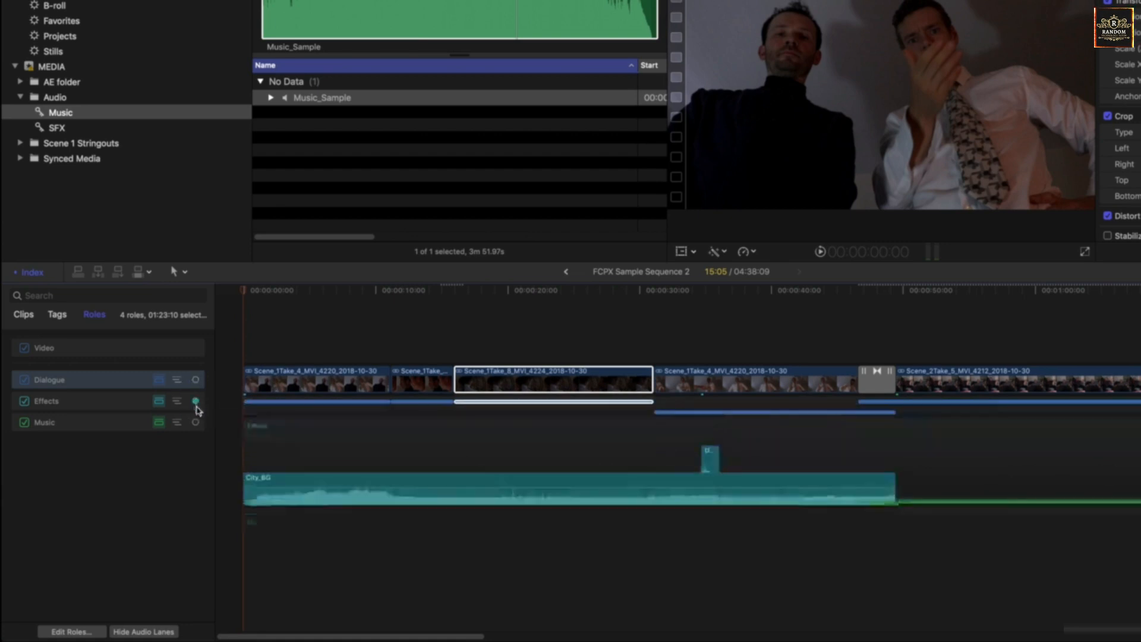
pyautogui.click(197, 422)
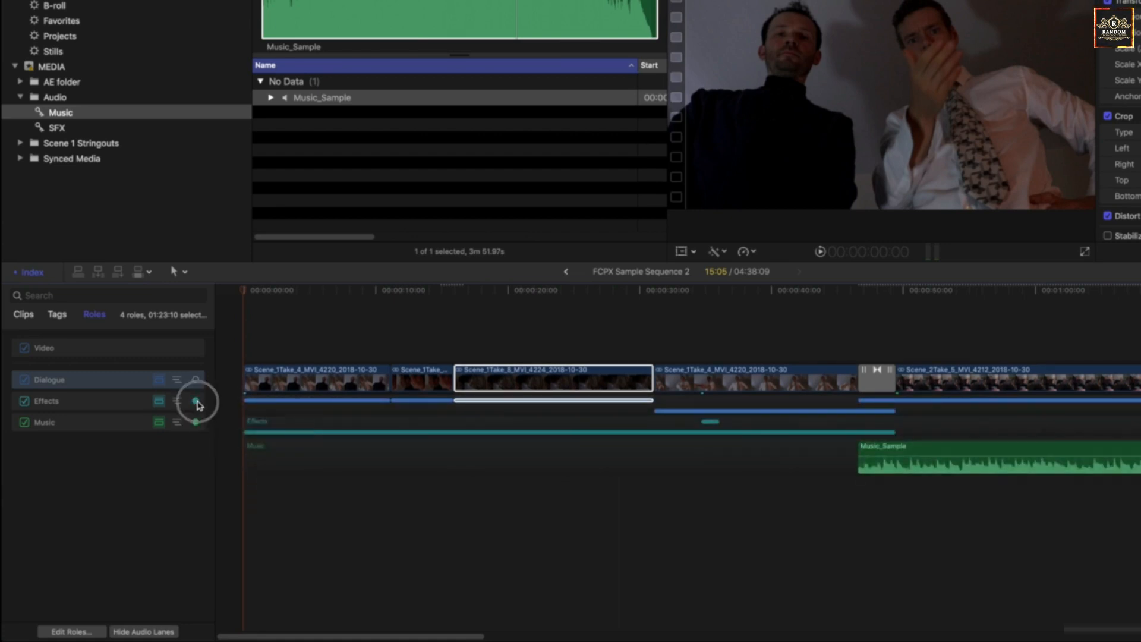
pyautogui.click(196, 402)
pyautogui.click(195, 379)
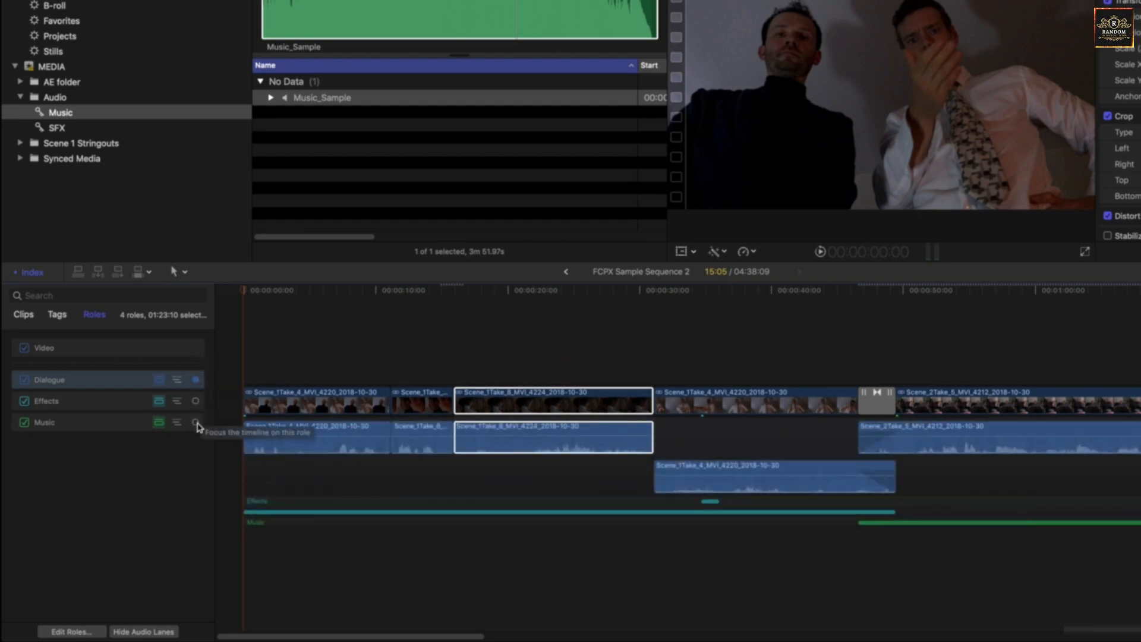
pyautogui.click(196, 402)
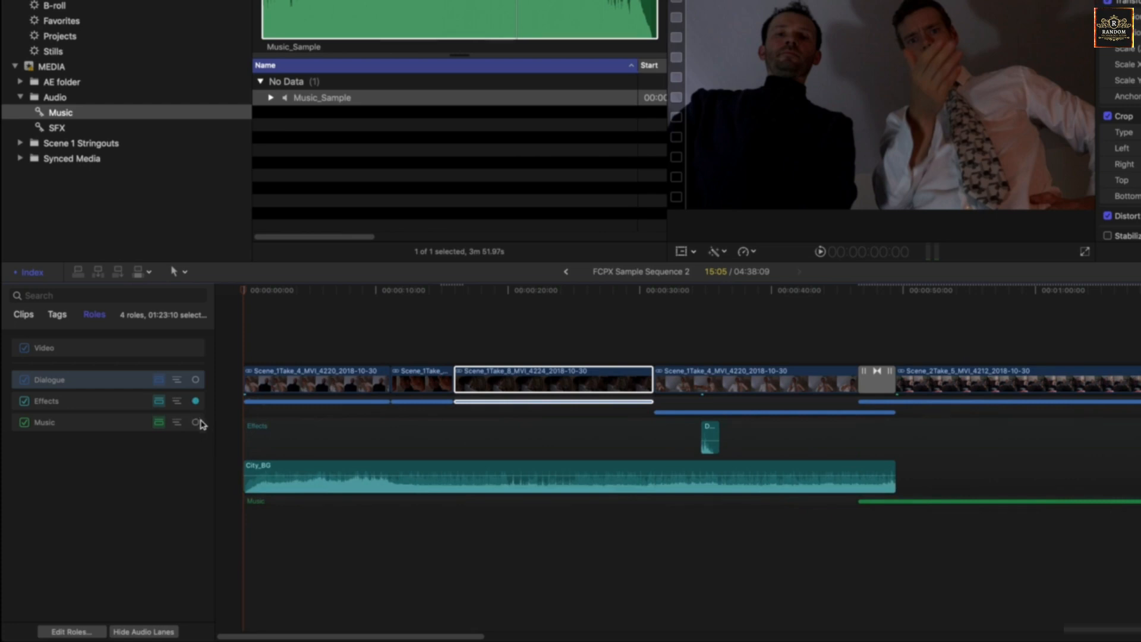
pyautogui.click(196, 423)
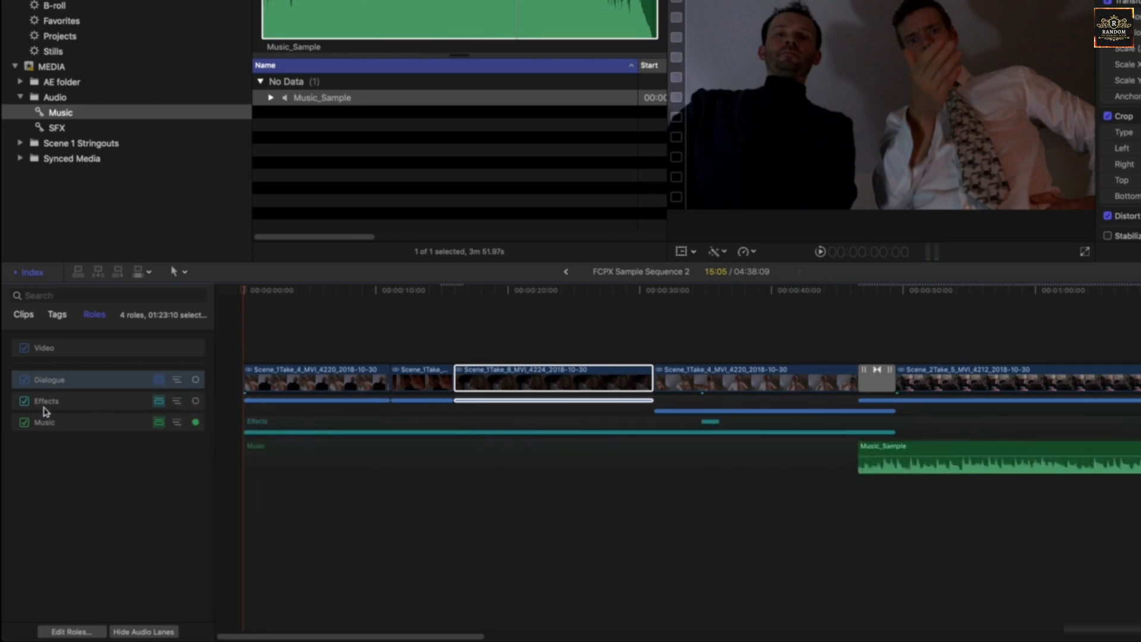
# Step: Disable the Effects and Music roles in the timeline index and enable them again
pyautogui.click(24, 401)
pyautogui.click(24, 423)
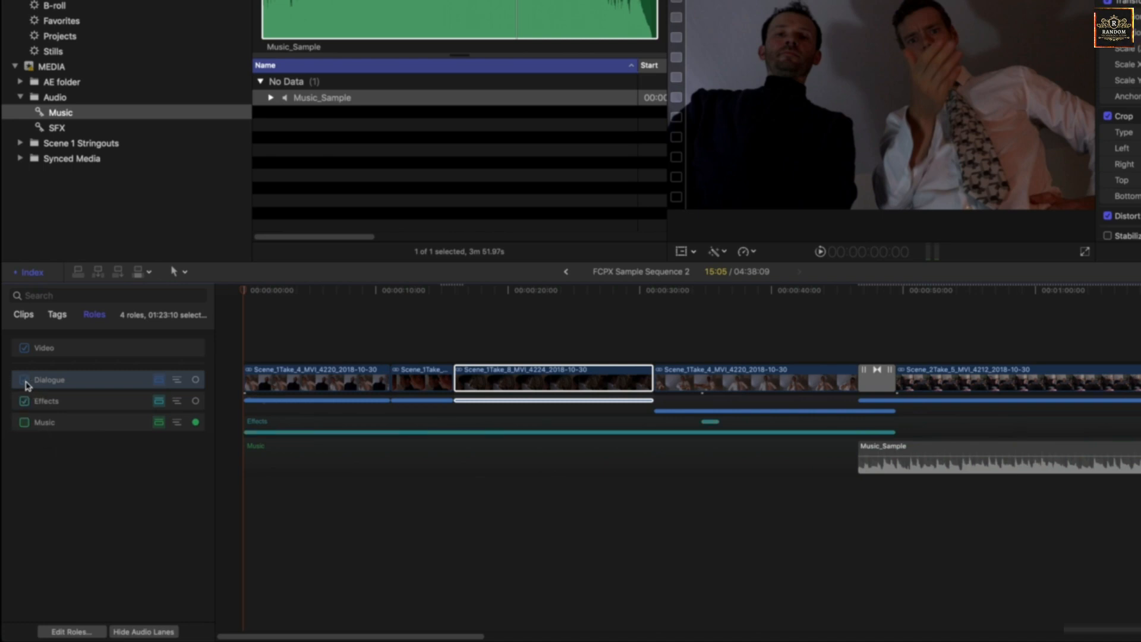
pyautogui.click(25, 423)
pyautogui.click(25, 424)
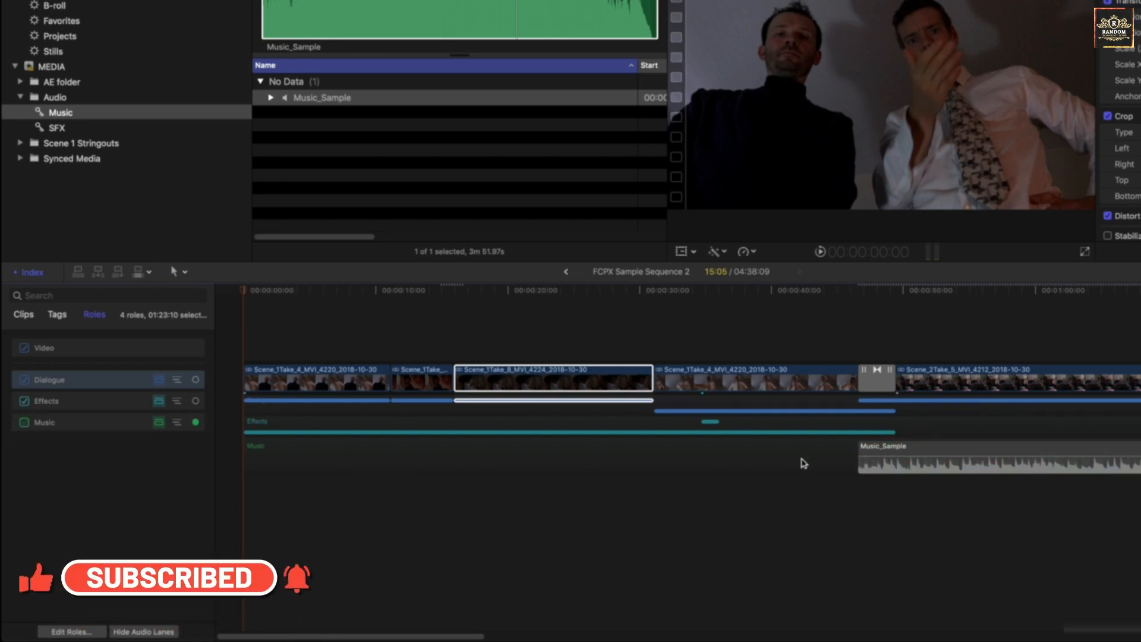
pyautogui.click(24, 423)
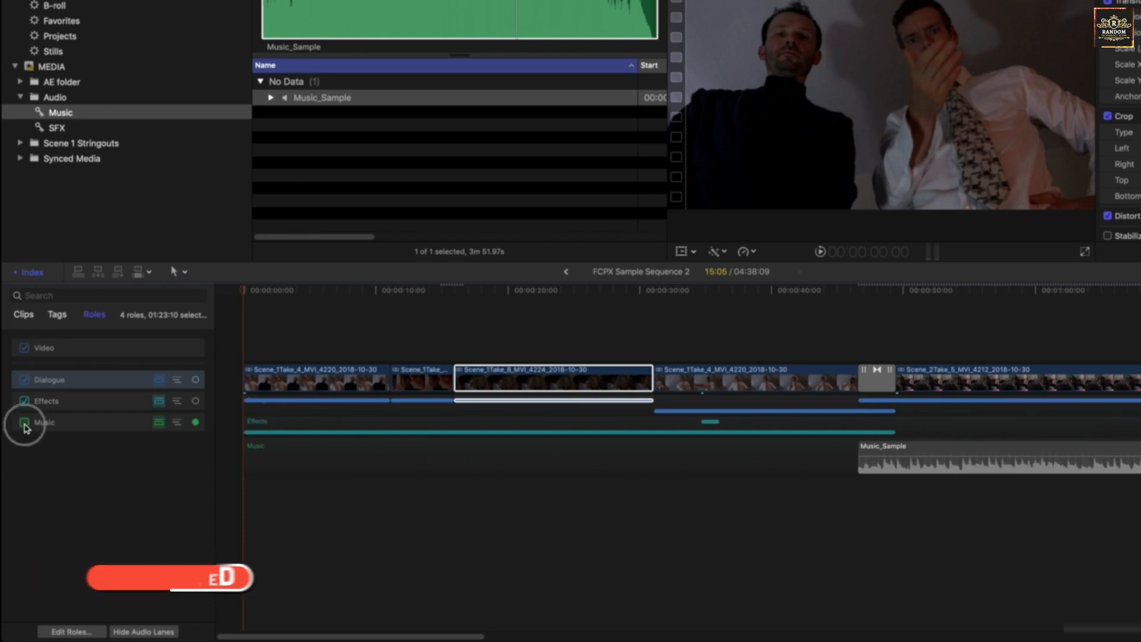
# Step: Show Dialogue's subroles as separate lanes, and switch CHIP, JUSTIN and the whole Dialogue role off and back on
pyautogui.click(179, 381)
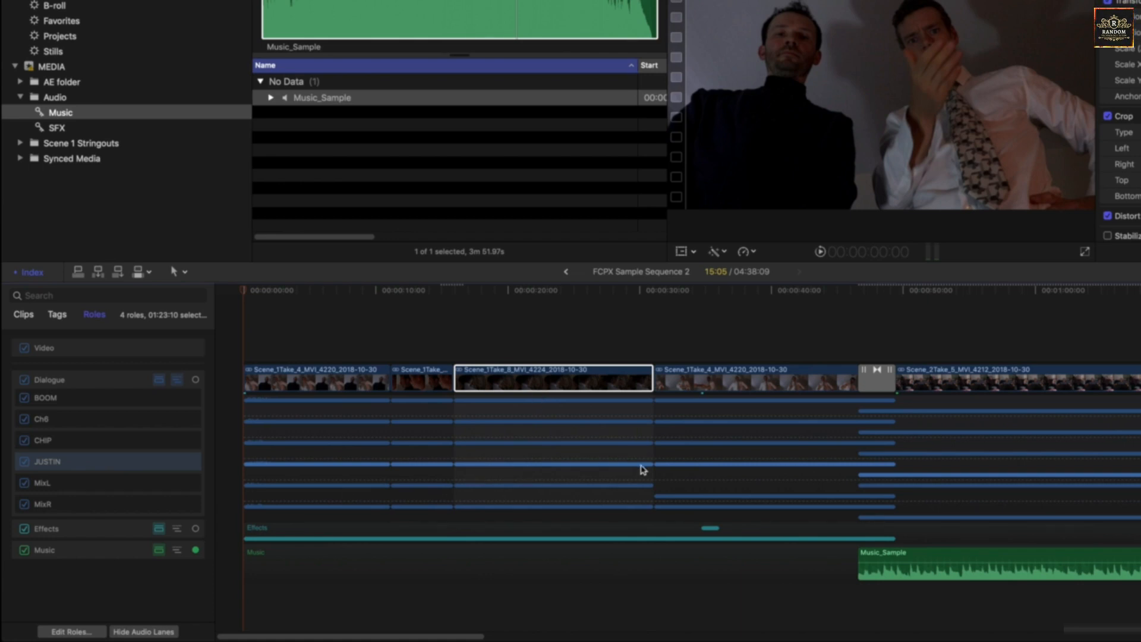
pyautogui.click(25, 463)
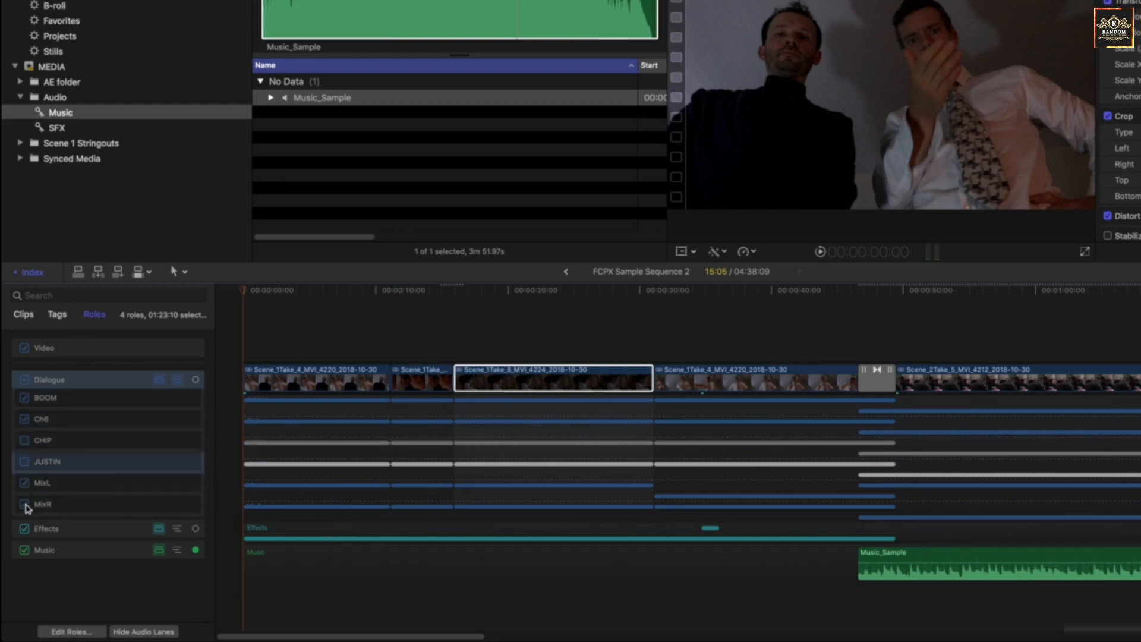
pyautogui.click(26, 385)
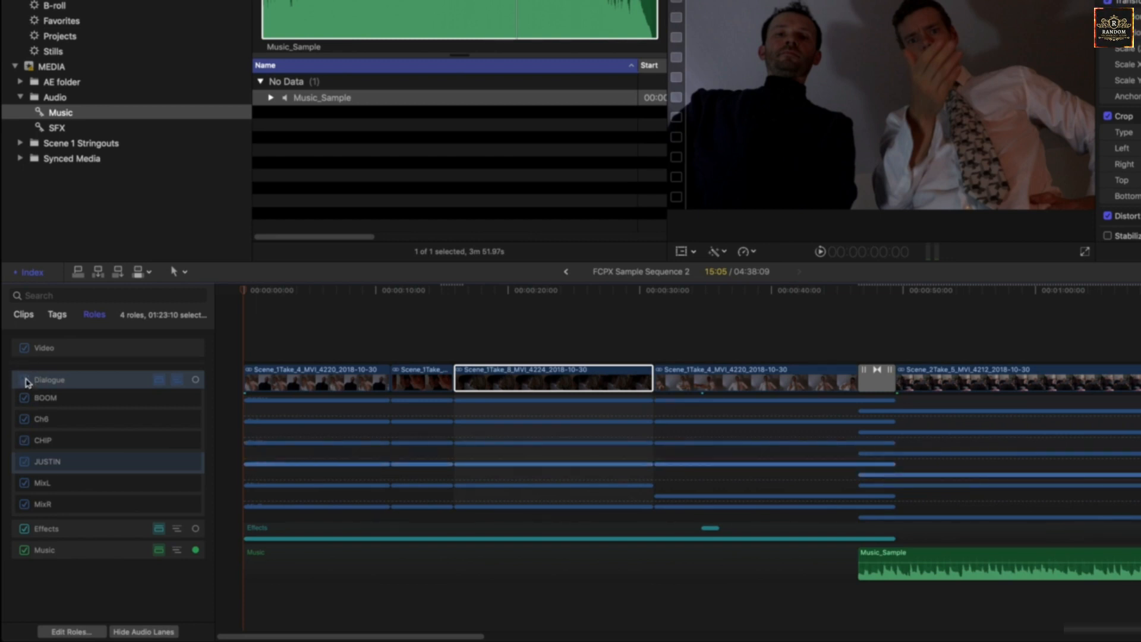
pyautogui.click(25, 381)
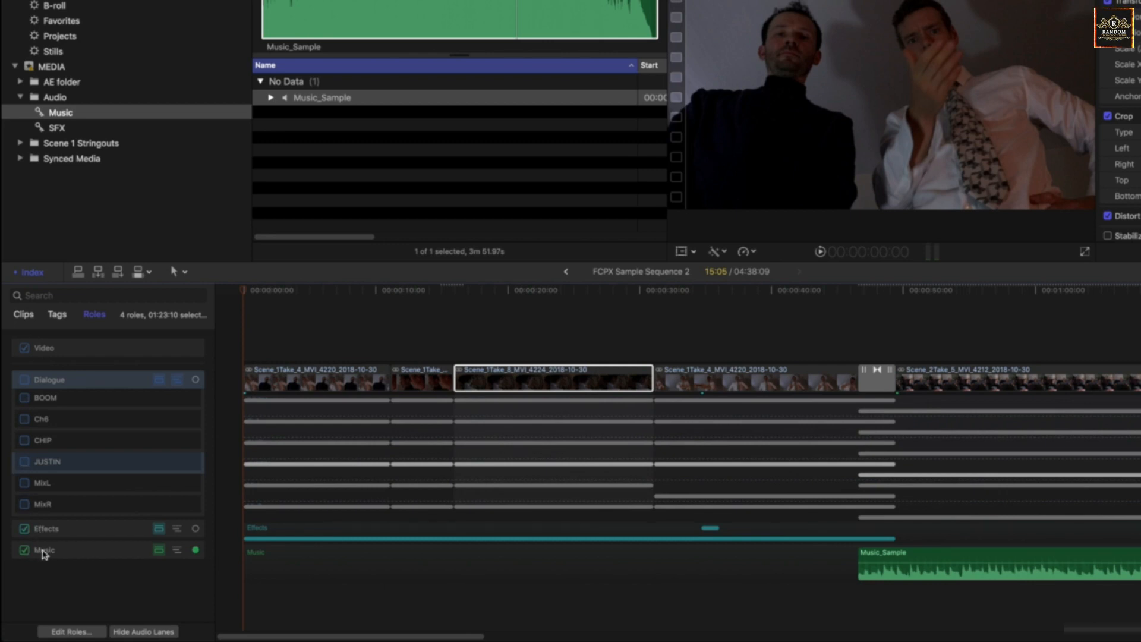
pyautogui.click(24, 380)
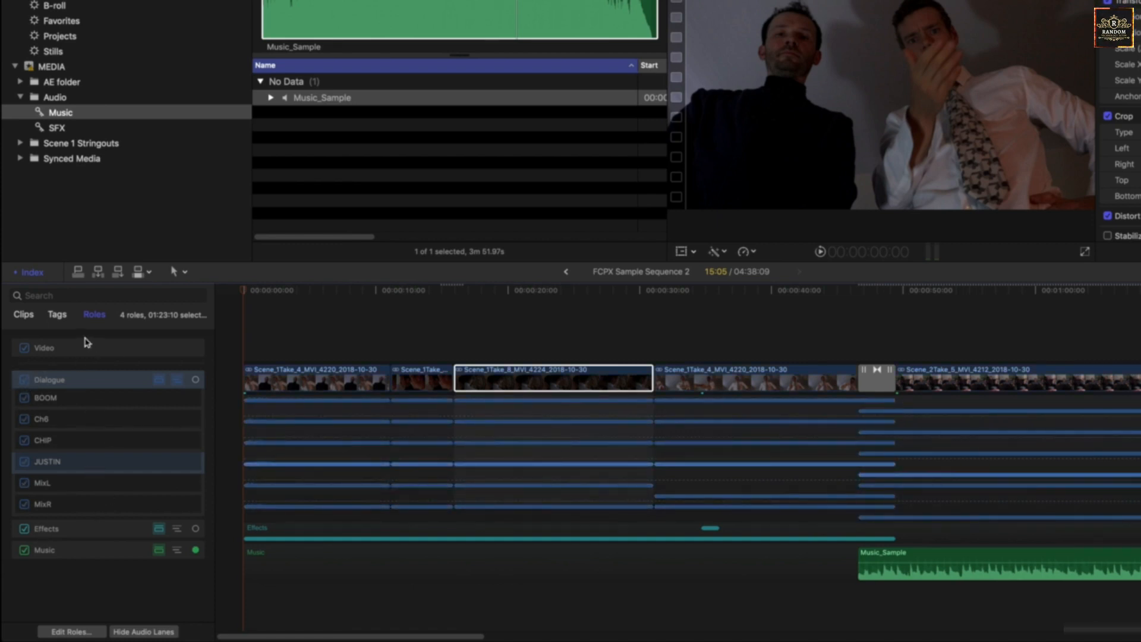
# Step: Open the library's role editor from the timeline index and review the audio roles and the Music role's subrole option
pyautogui.click(57, 314)
pyautogui.click(90, 314)
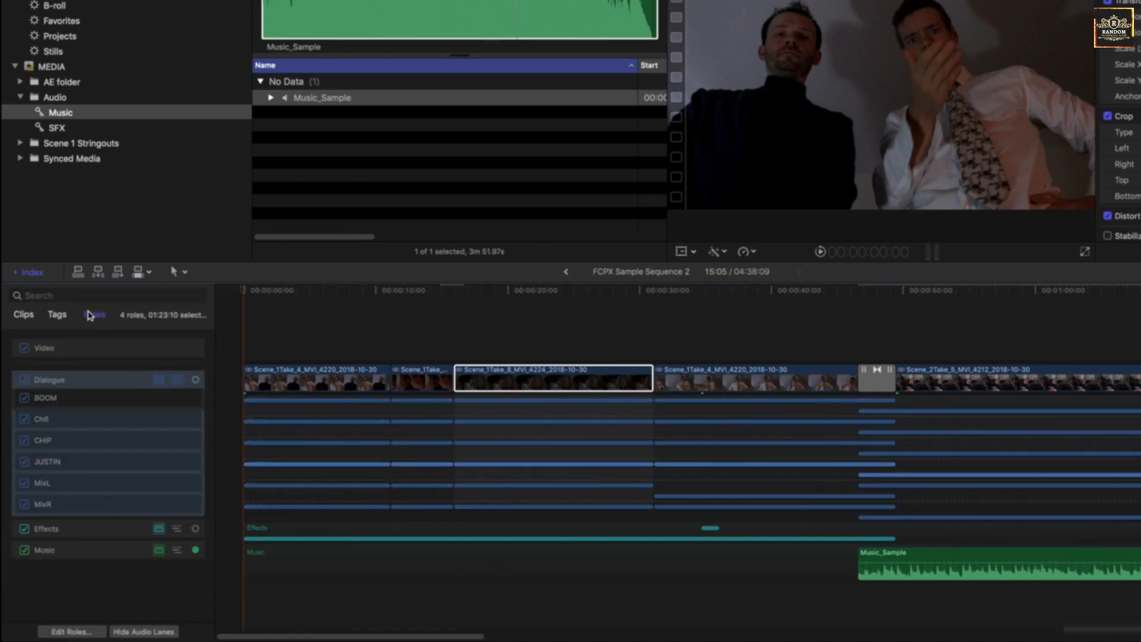
pyautogui.click(71, 631)
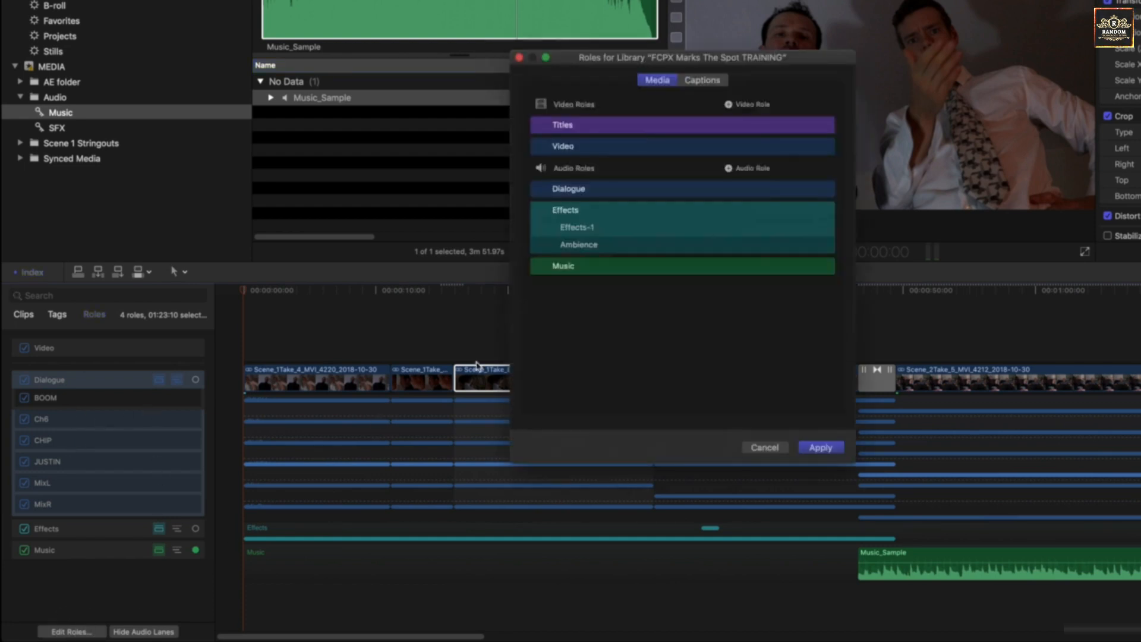
pyautogui.moveTo(729, 212)
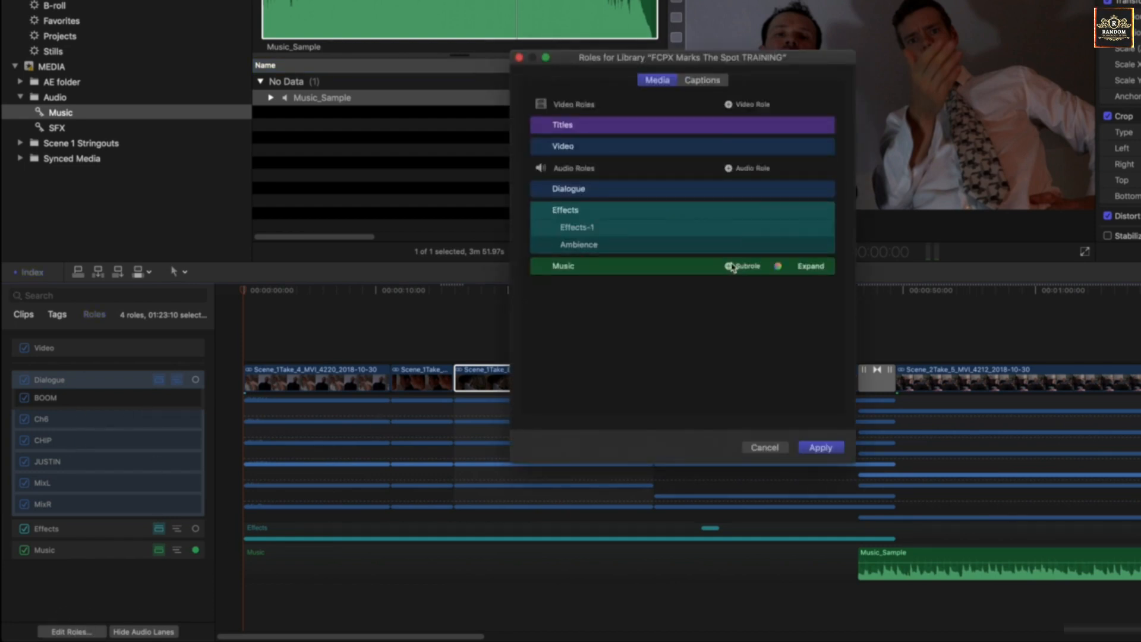